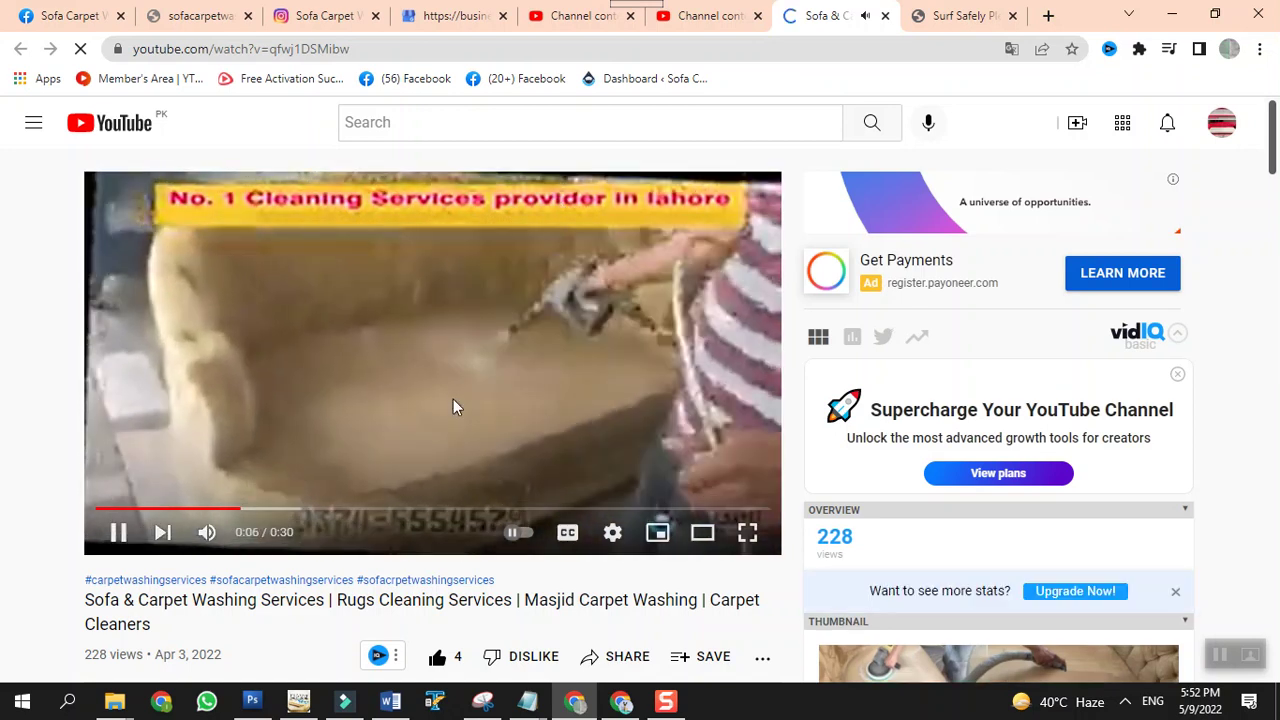
# Review the full description, hashtags and video tags of the published sofa and carpet washing video, and pause its playback
pyautogui.scroll(-2, 453, 400)
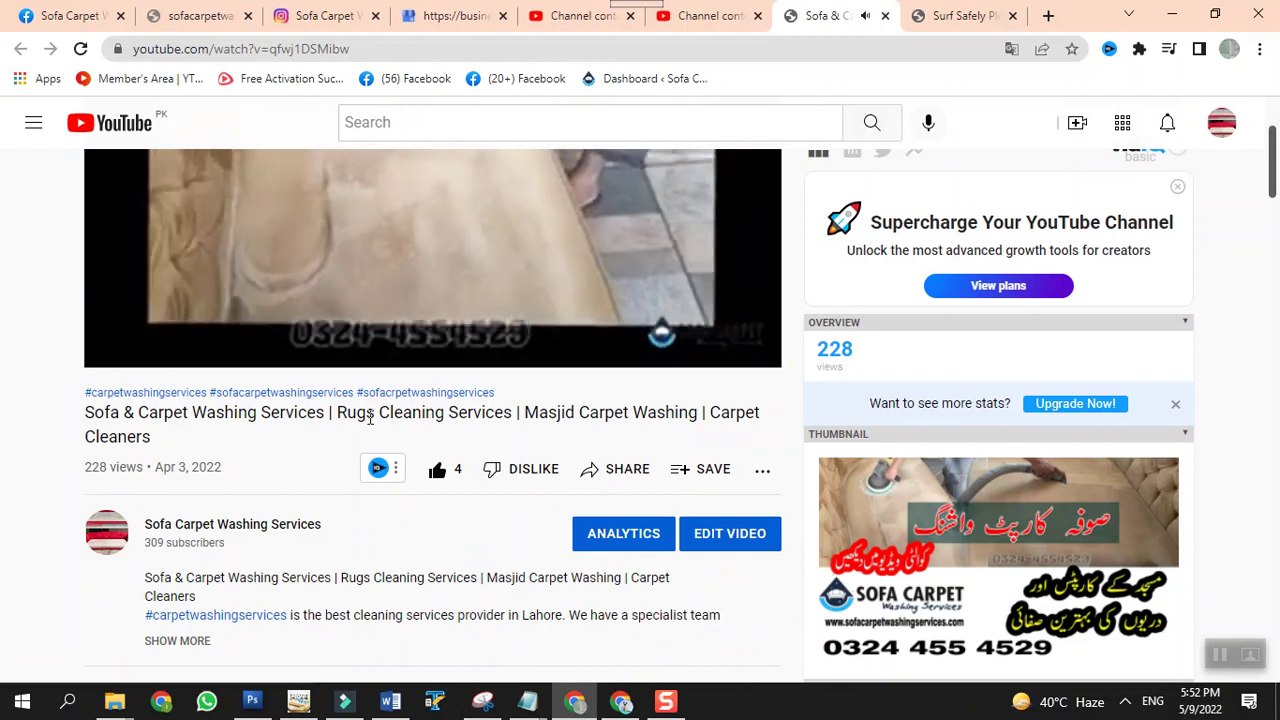
pyautogui.click(198, 645)
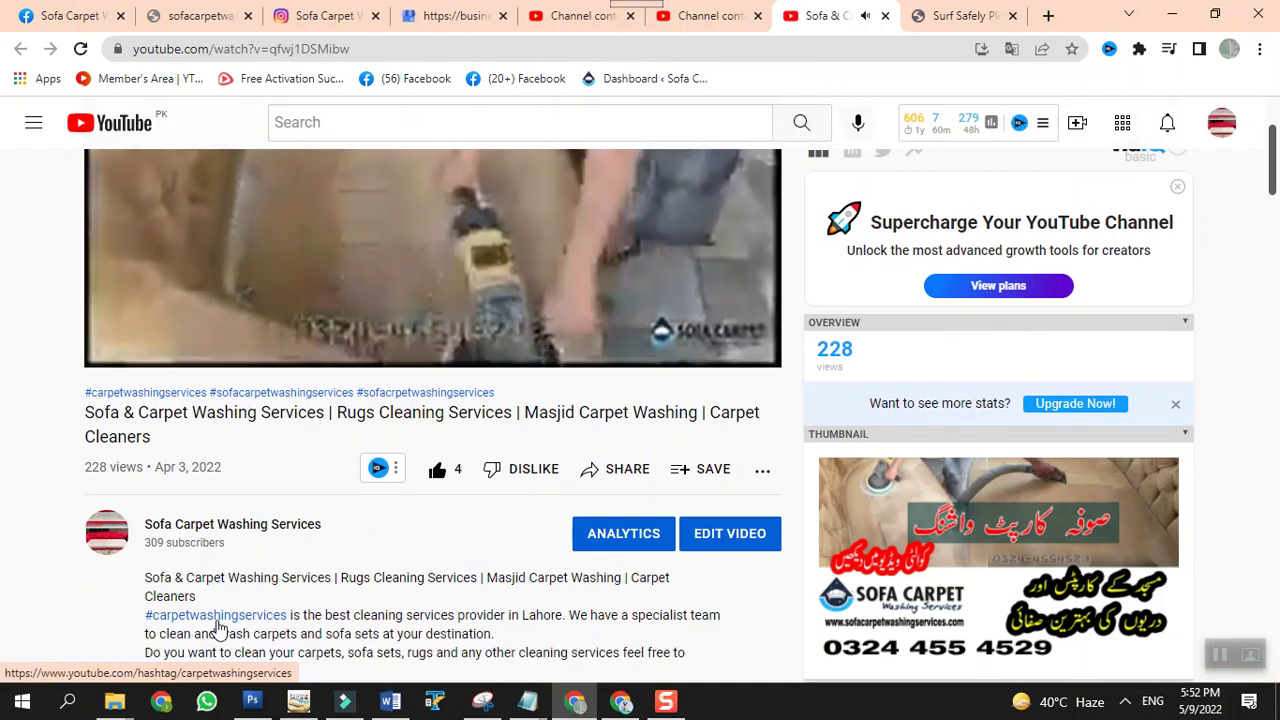
pyautogui.scroll(-5, 390, 590)
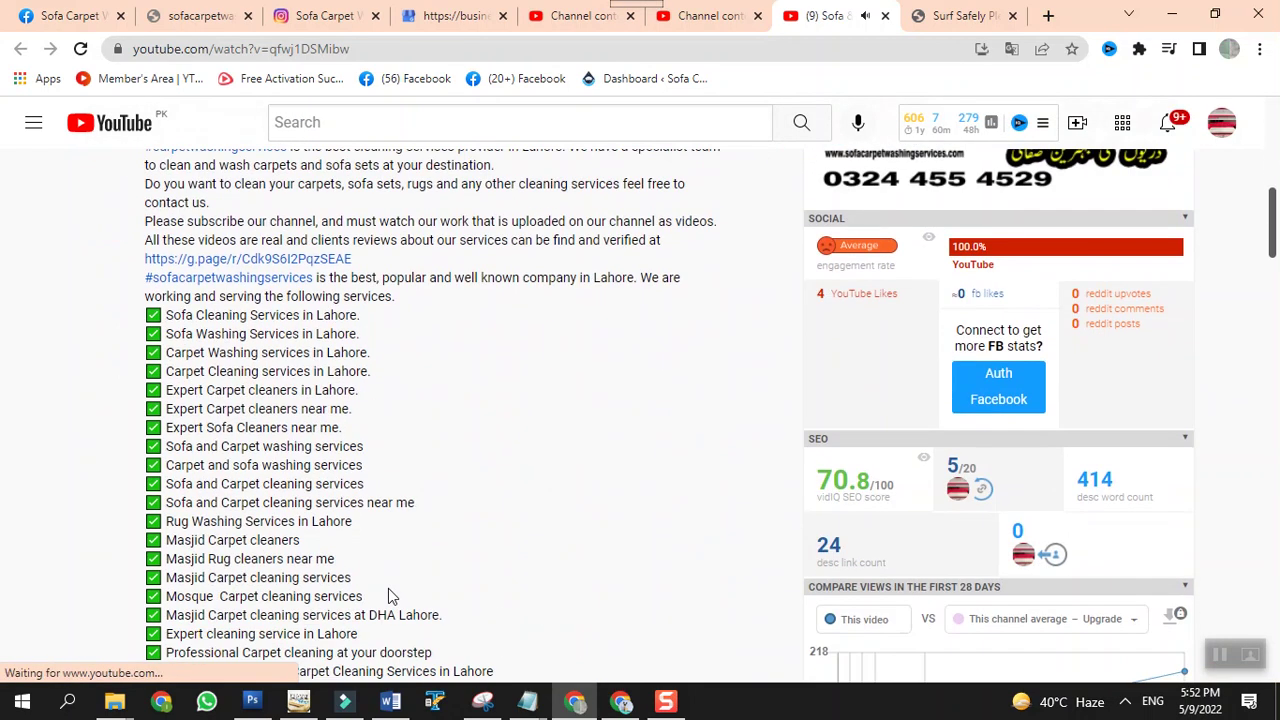
pyautogui.scroll(-2, 389, 592)
pyautogui.scroll(-10, 390, 596)
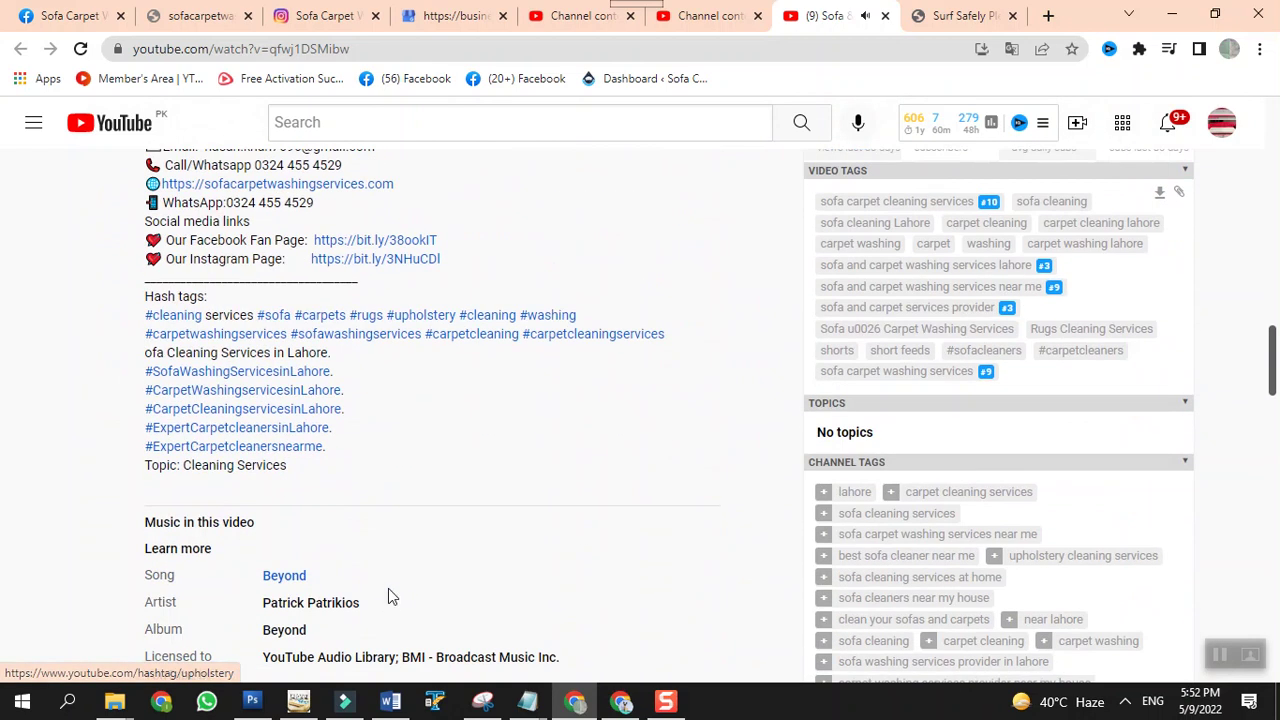
pyautogui.scroll(-2, 388, 594)
pyautogui.scroll(4, 903, 472)
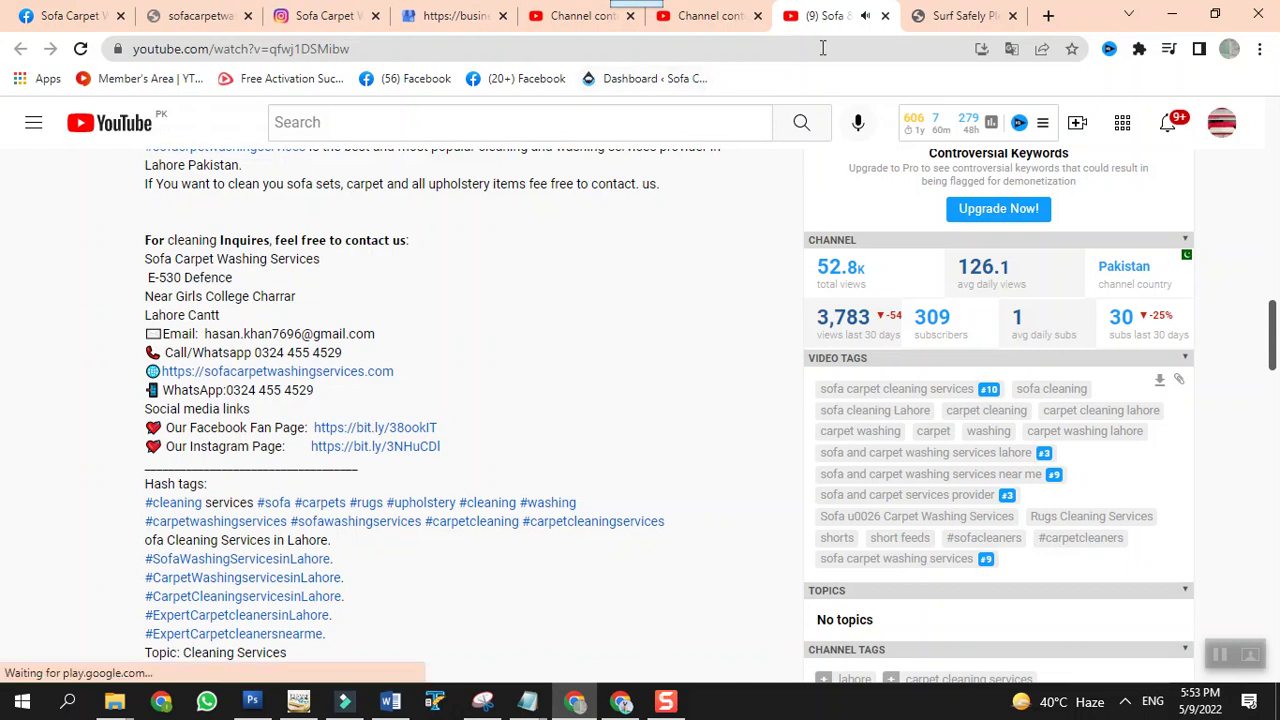
pyautogui.scroll(10, 523, 354)
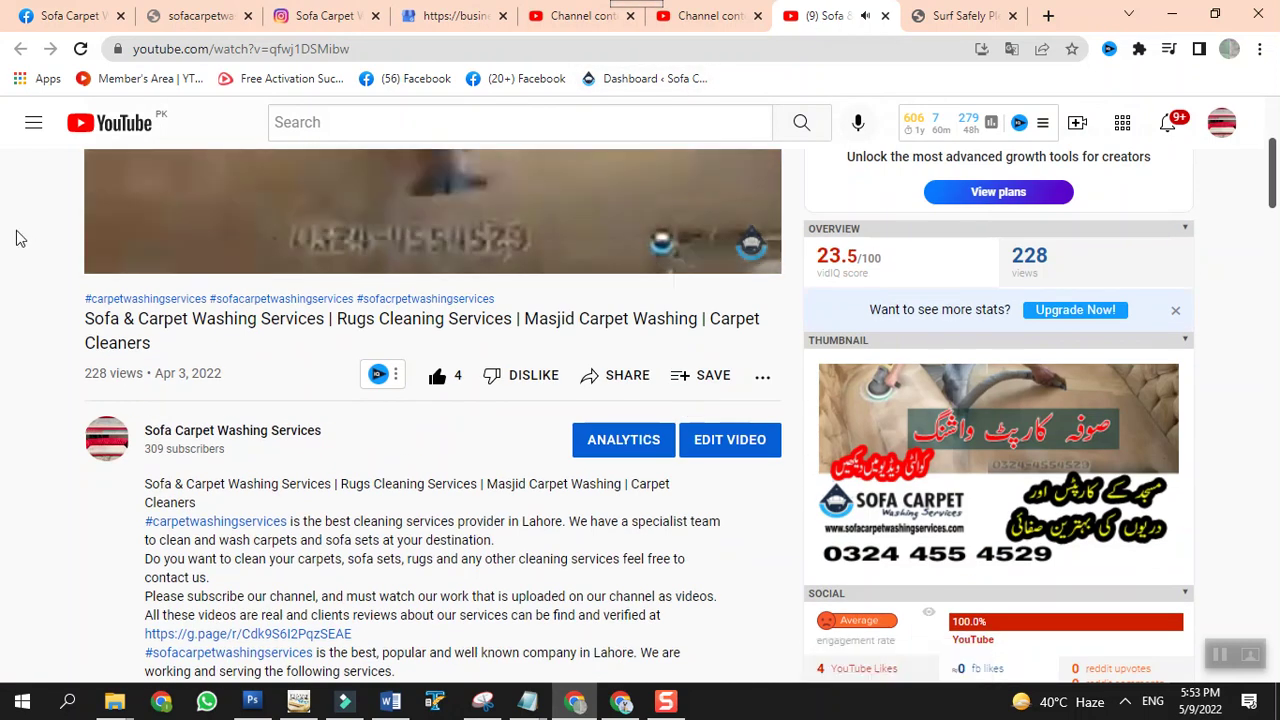
pyautogui.click(117, 251)
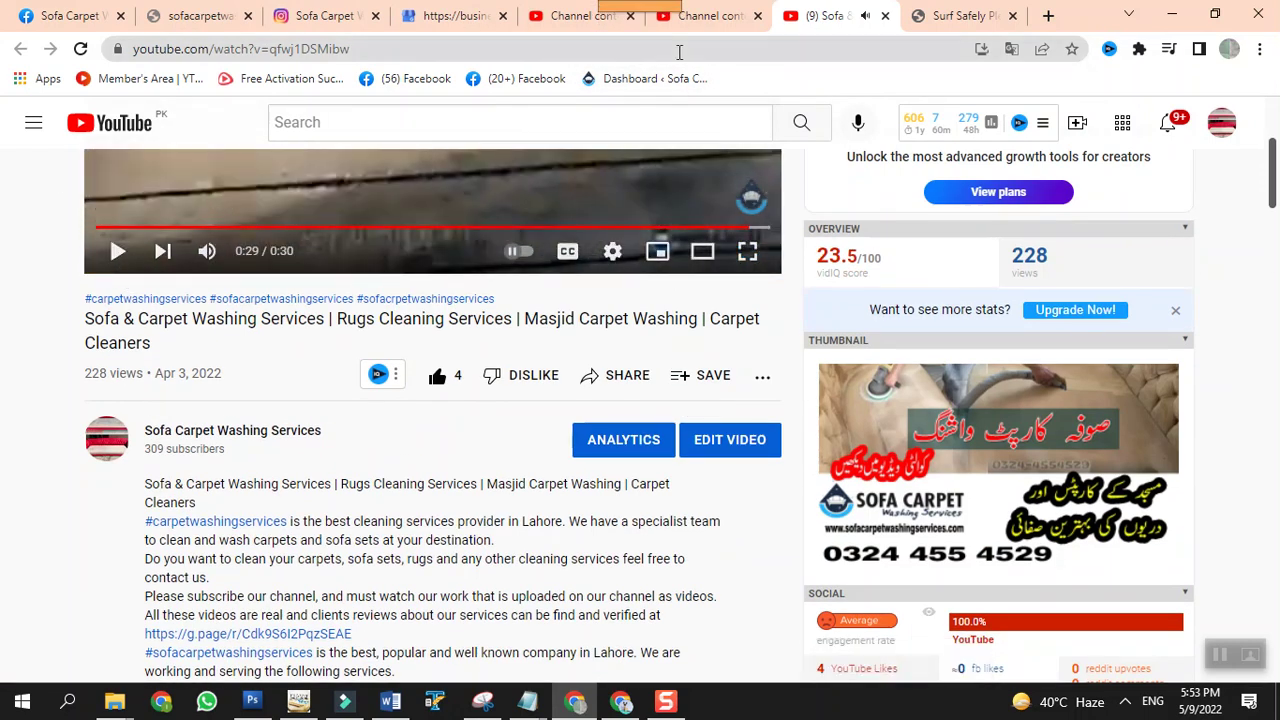
# Open the details of the office furniture cleaning video published May 9, 2022 and examine its title, description and vidIQ SEO score
pyautogui.click(705, 18)
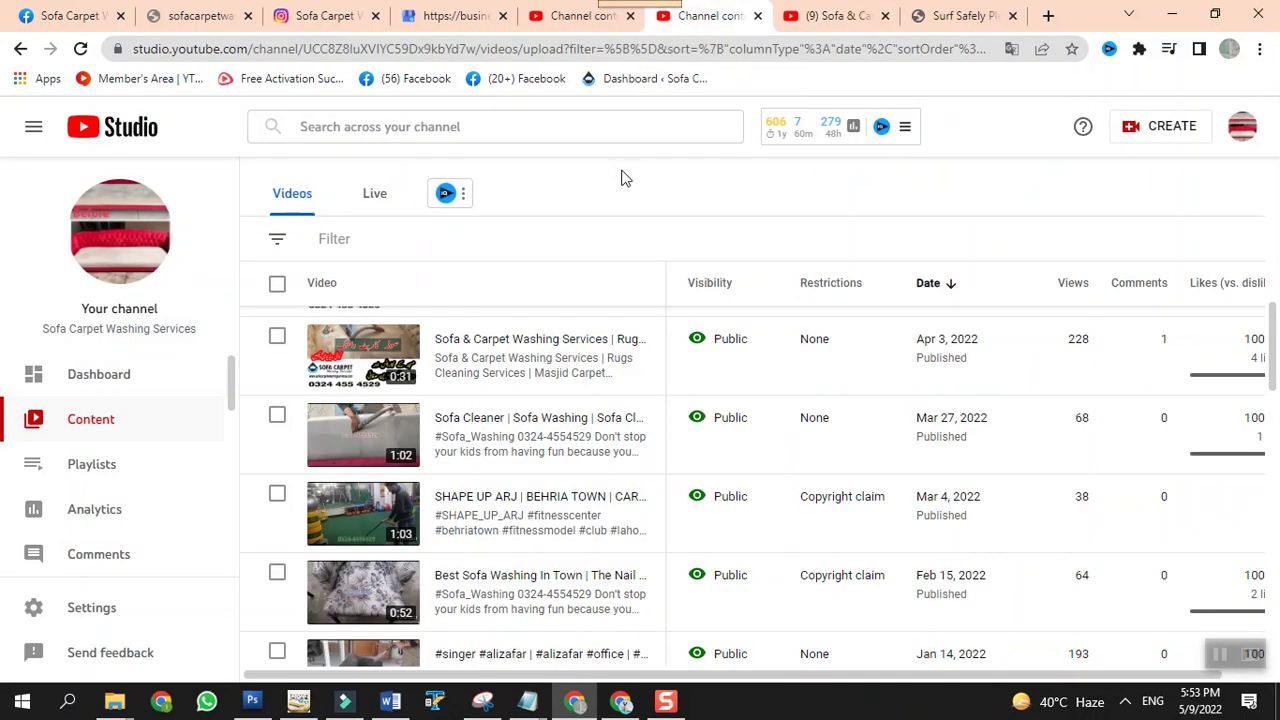
pyautogui.scroll(5, 878, 400)
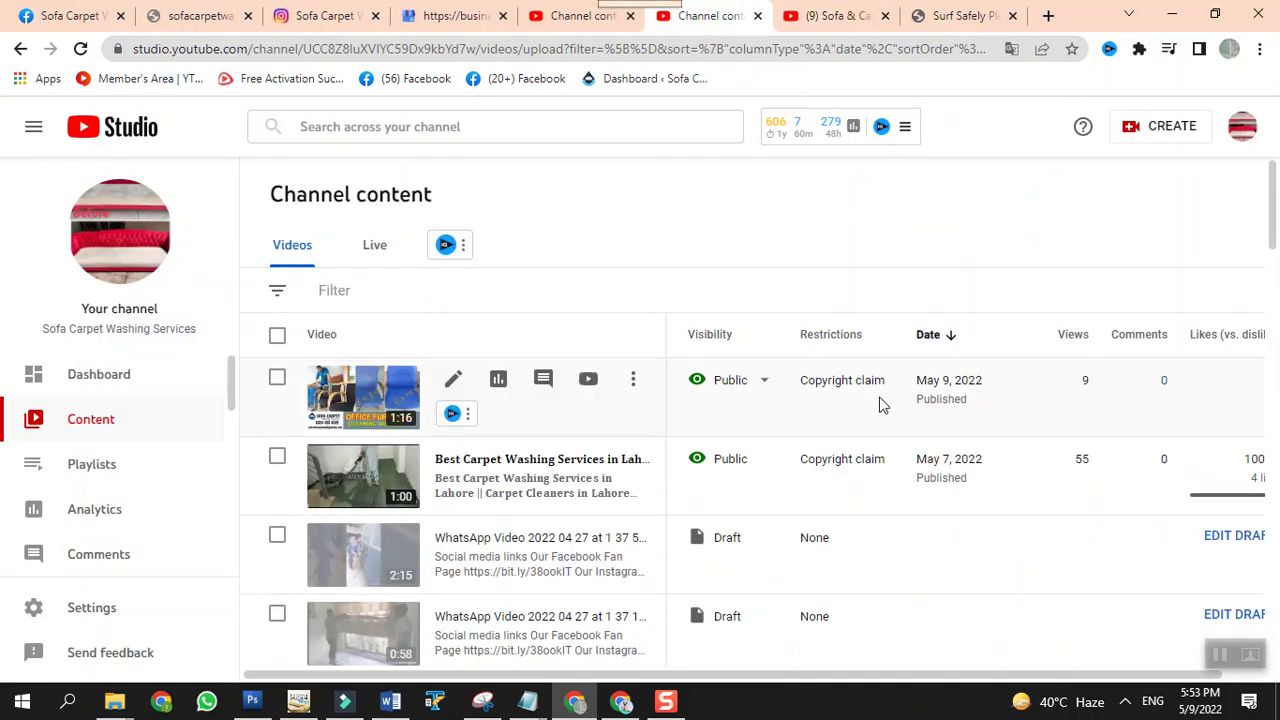
pyautogui.click(451, 382)
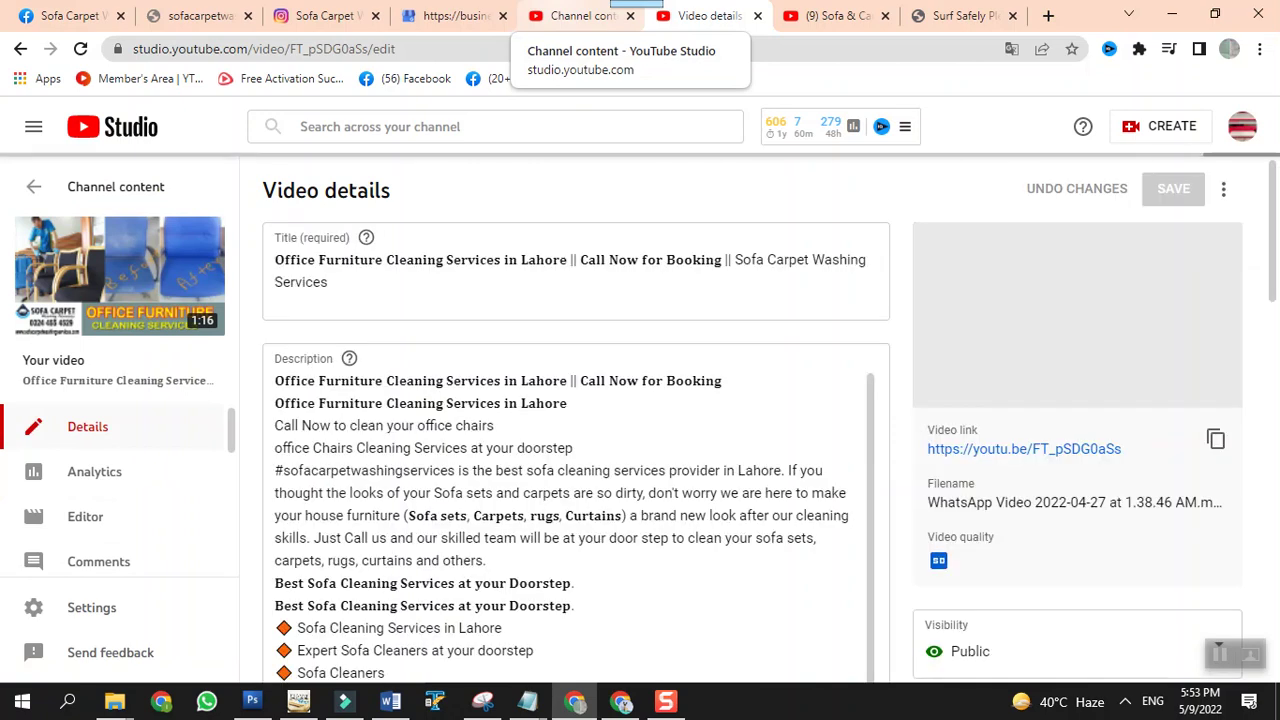
pyautogui.click(580, 16)
pyautogui.click(700, 18)
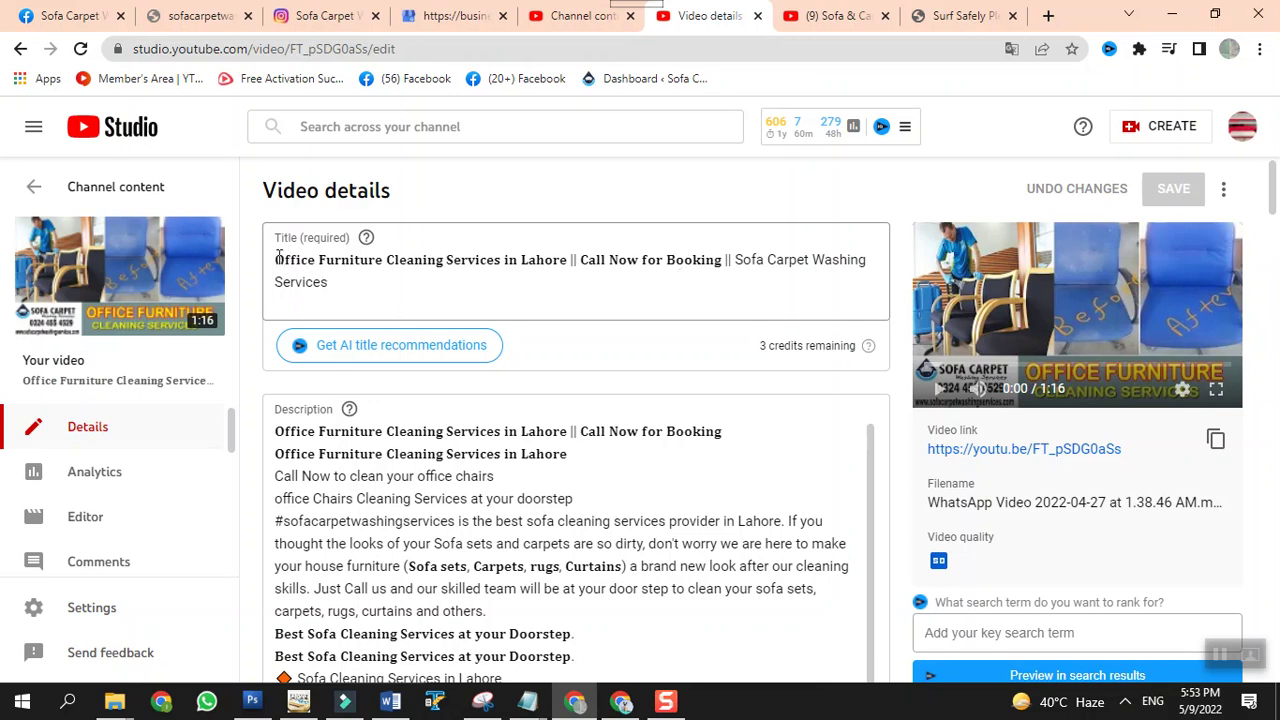
pyautogui.scroll(-10, 1162, 410)
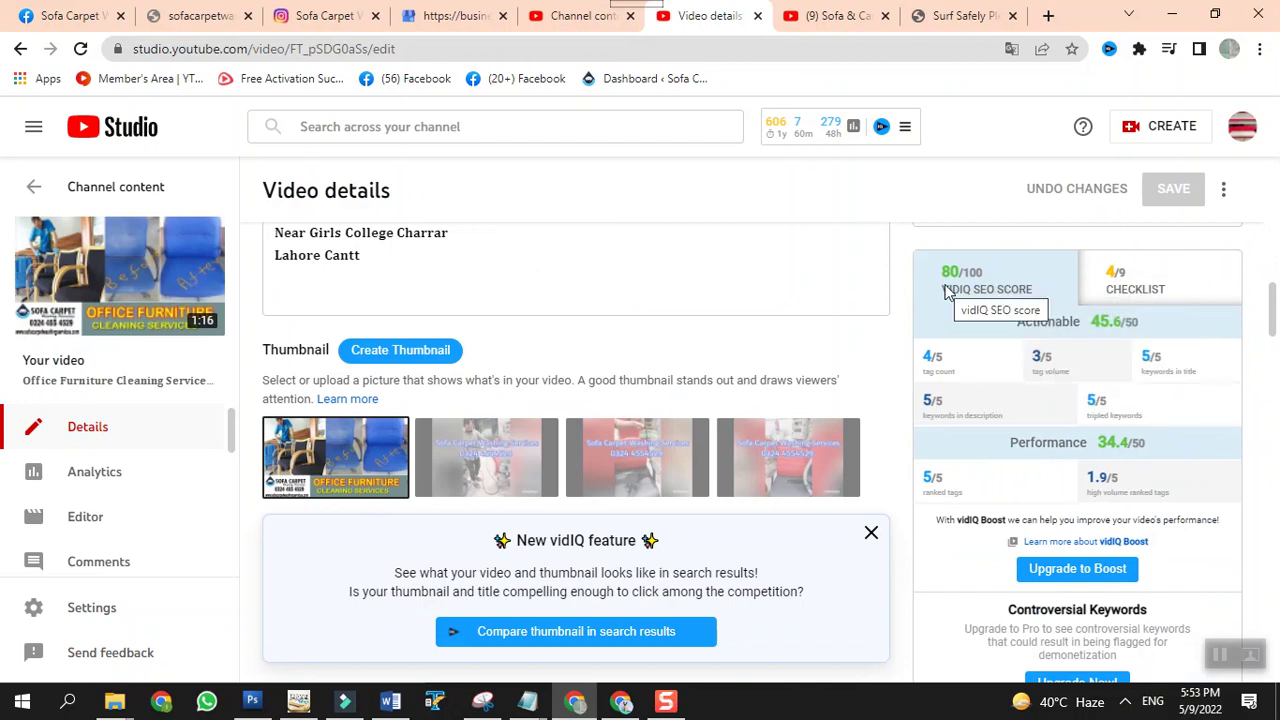
pyautogui.scroll(10, 946, 290)
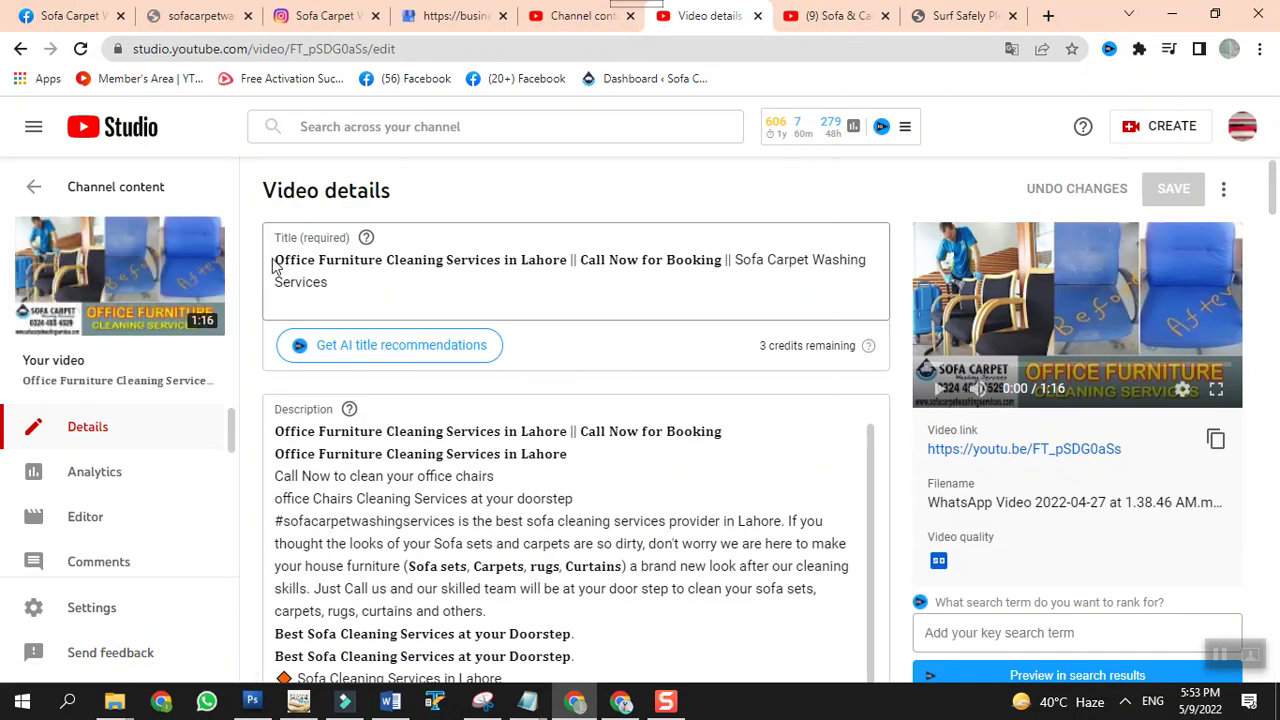
# Set the WhatsApp draft's title to "Office Furniture Cleaning Services in Lahore || Call Now for Booking || Sofa Carpet Washing Services", copied from the published video
pyautogui.moveTo(278, 259); pyautogui.dragTo(366, 283)
pyautogui.hotkey('ctrl', 'c')
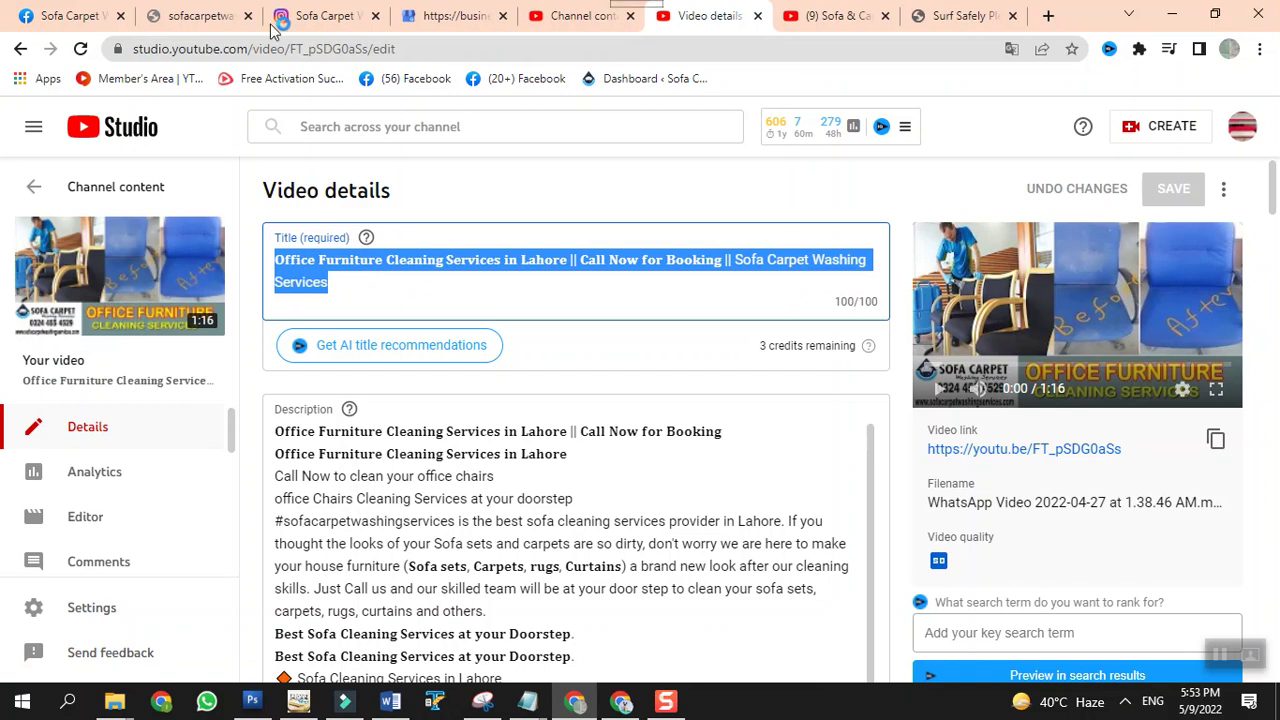
pyautogui.click(577, 14)
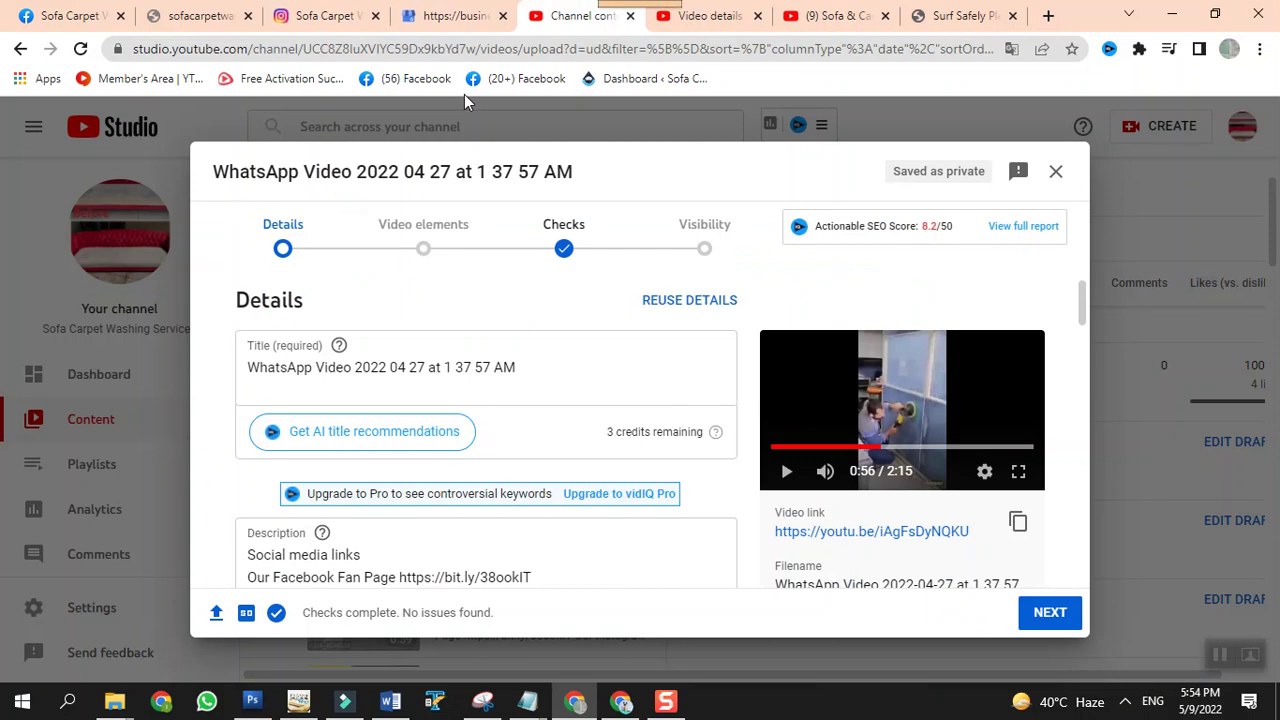
pyautogui.doubleClick(334, 364)
pyautogui.hotkey('ctrl', 'a')
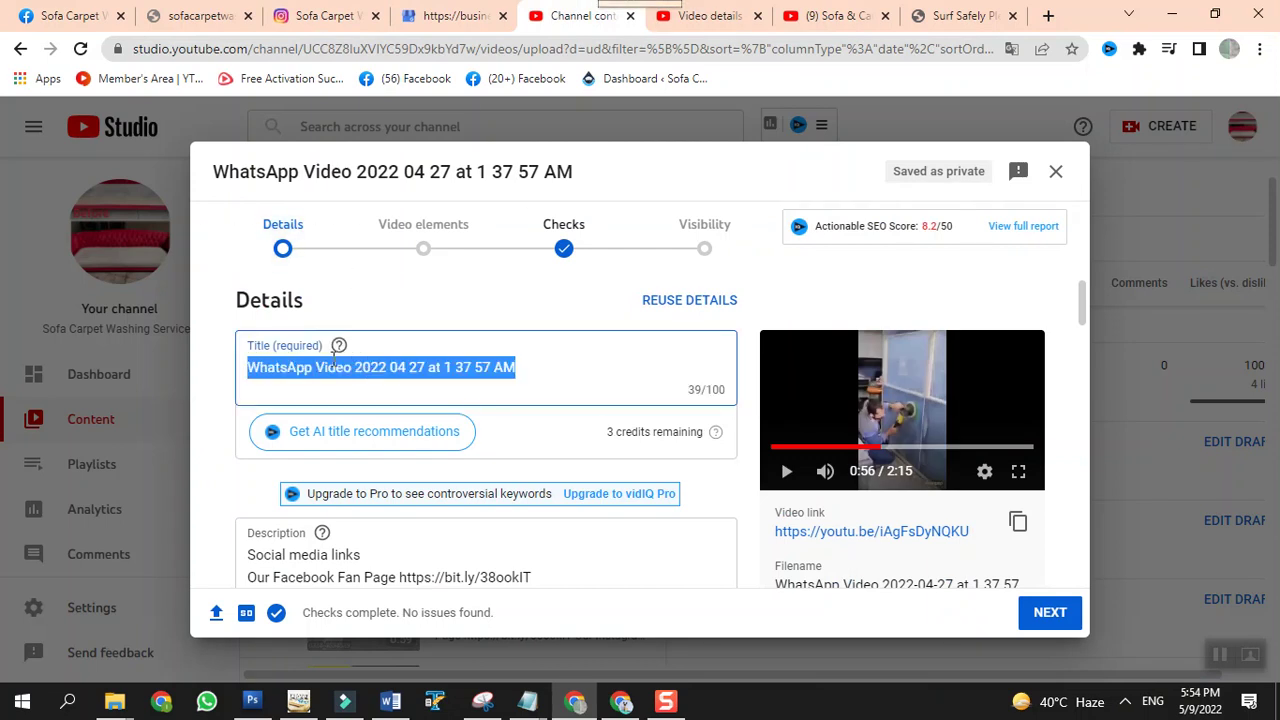
pyautogui.hotkey('ctrl', 'v')
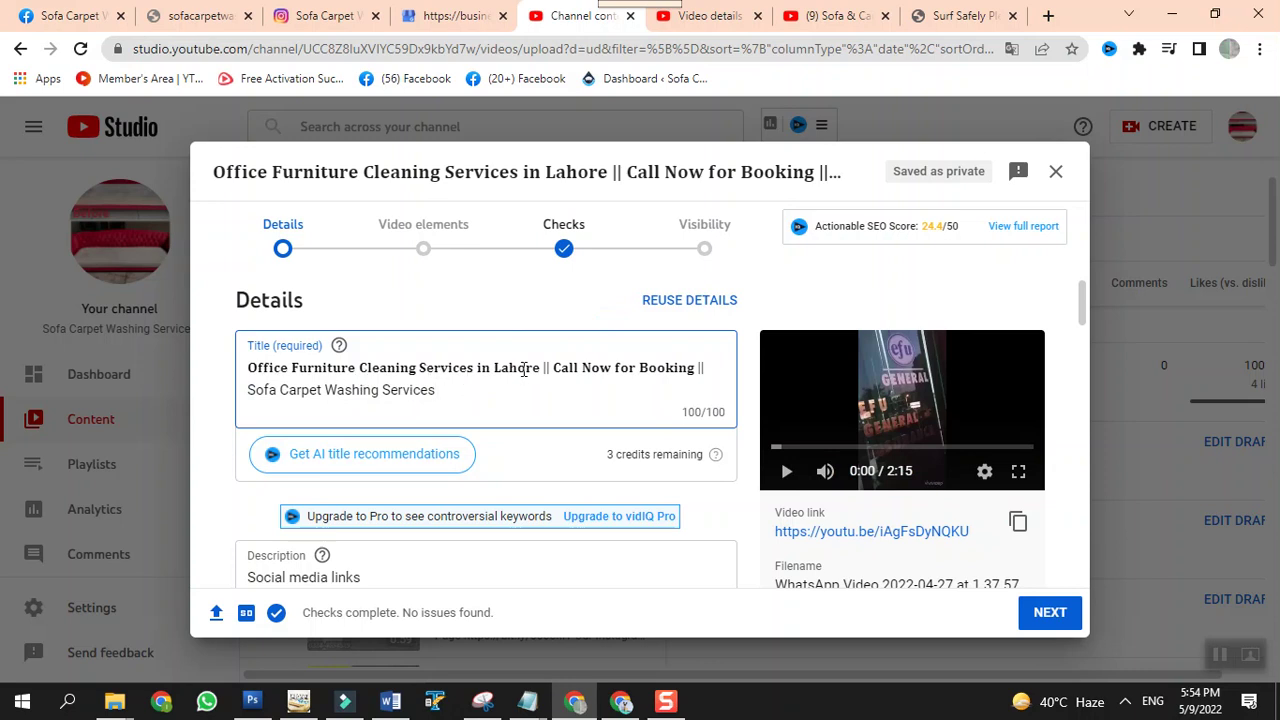
# Copy the entire description of the published office furniture cleaning video, from its first line through the #bestcleaningservicesatyourdoorstep hashtag
pyautogui.click(706, 16)
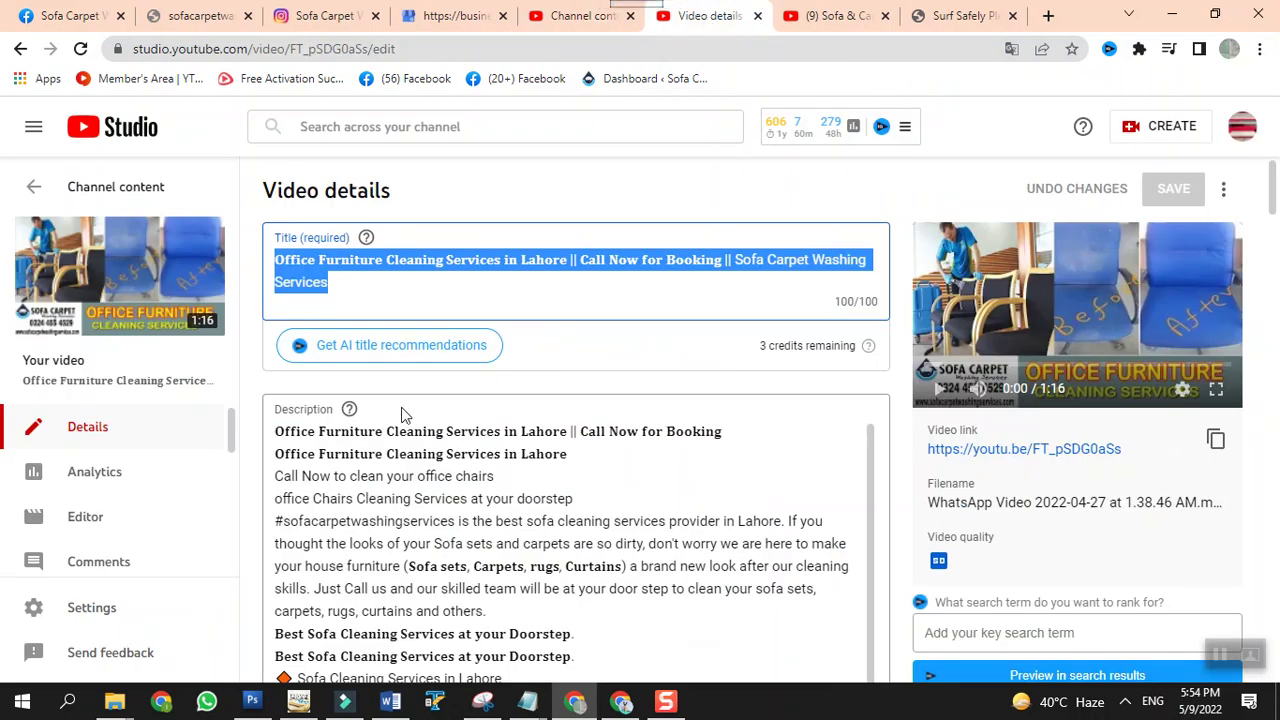
pyautogui.click(280, 436)
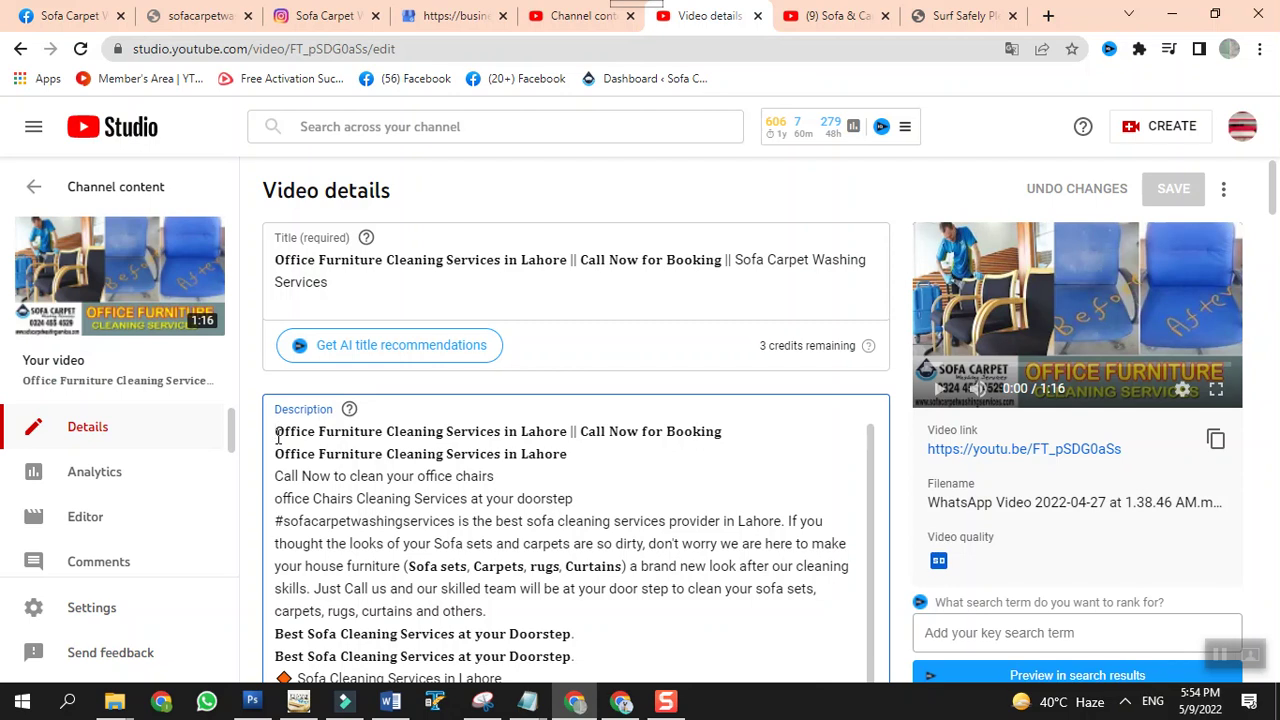
pyautogui.moveTo(278, 436); pyautogui.dragTo(546, 376)
pyautogui.rightClick(361, 340)
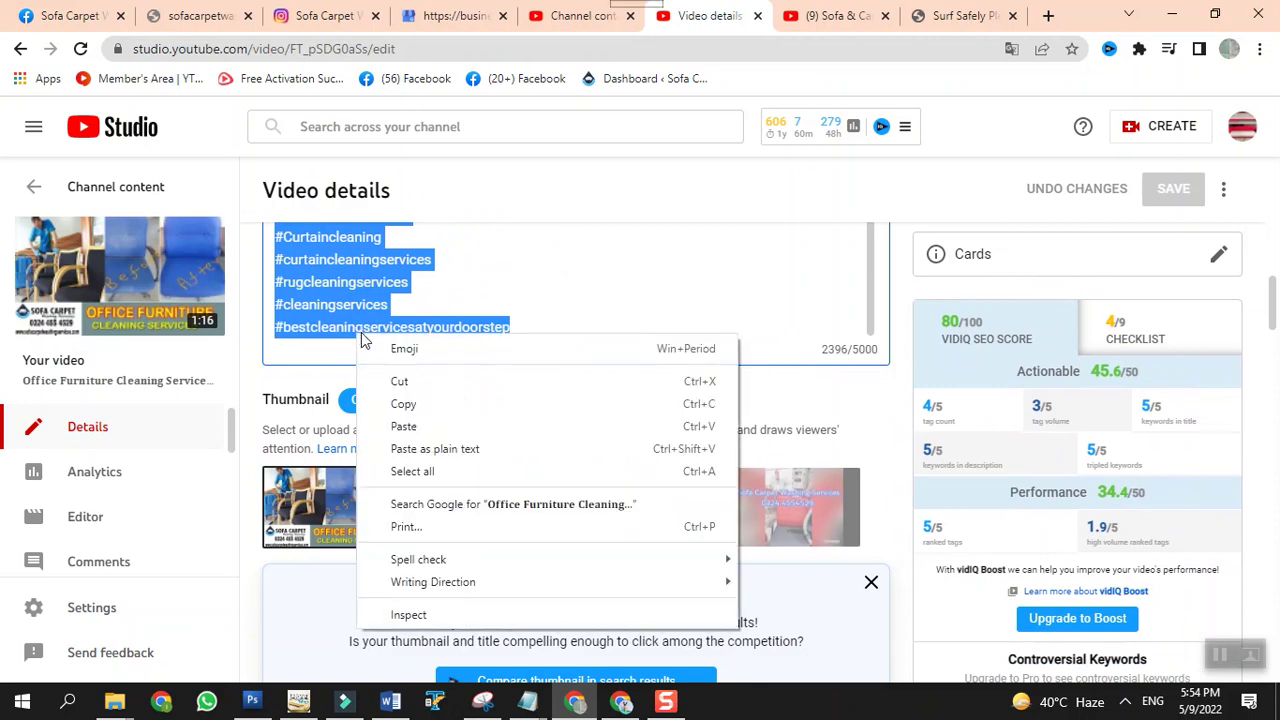
pyautogui.click(403, 403)
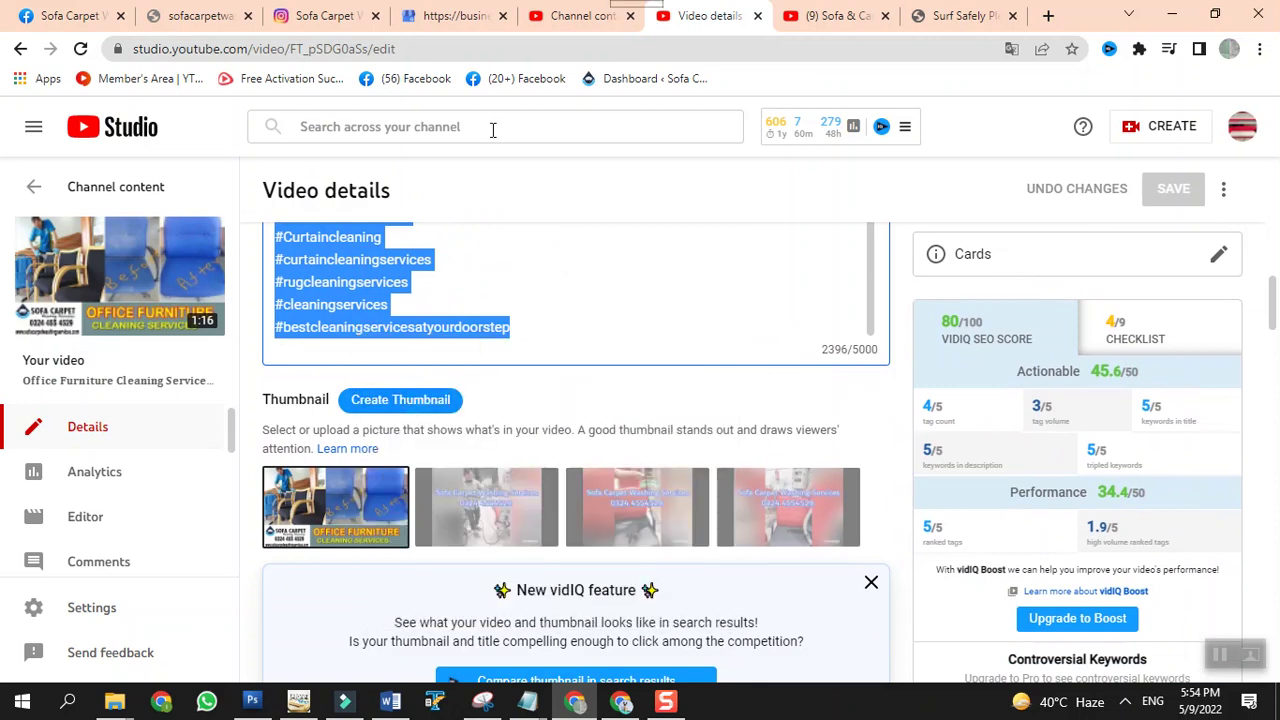
# Replace the draft video's social media links description with the copied office furniture cleaning description and check the pasted text
pyautogui.click(545, 20)
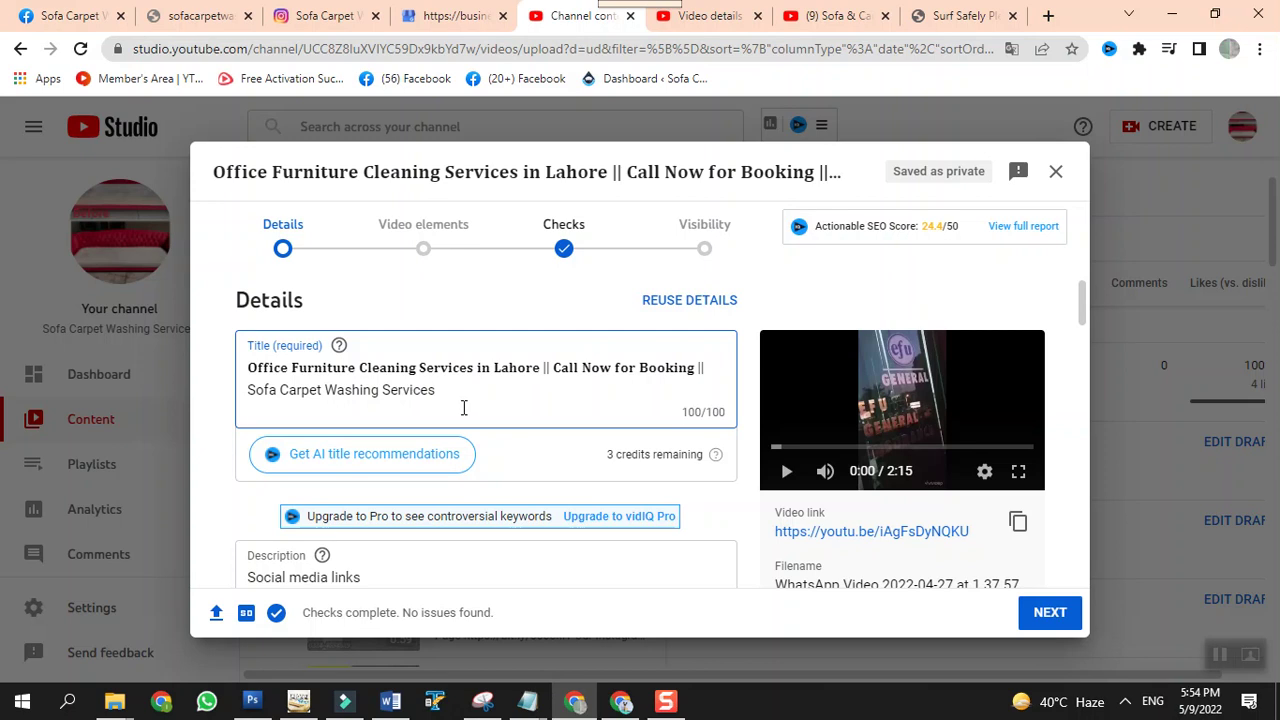
pyautogui.scroll(-2, 465, 400)
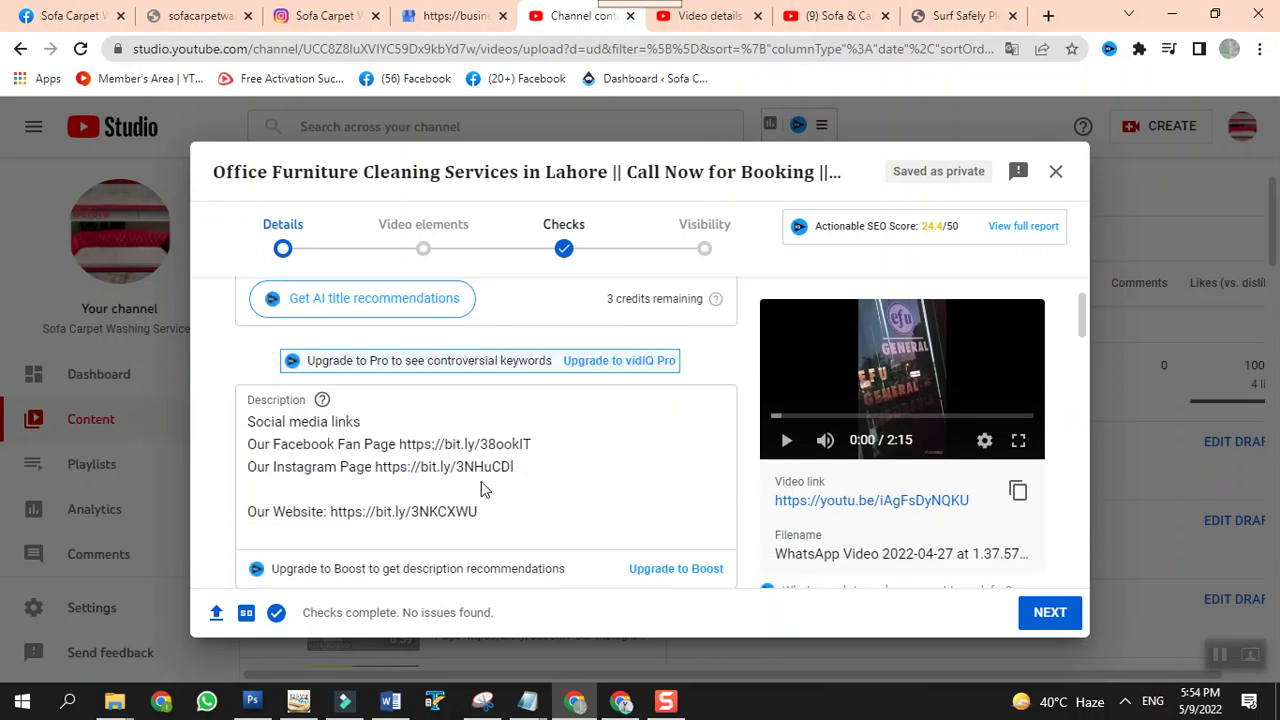
pyautogui.click(249, 390)
pyautogui.moveTo(249, 390); pyautogui.dragTo(706, 551)
pyautogui.scroll(5, 706, 553)
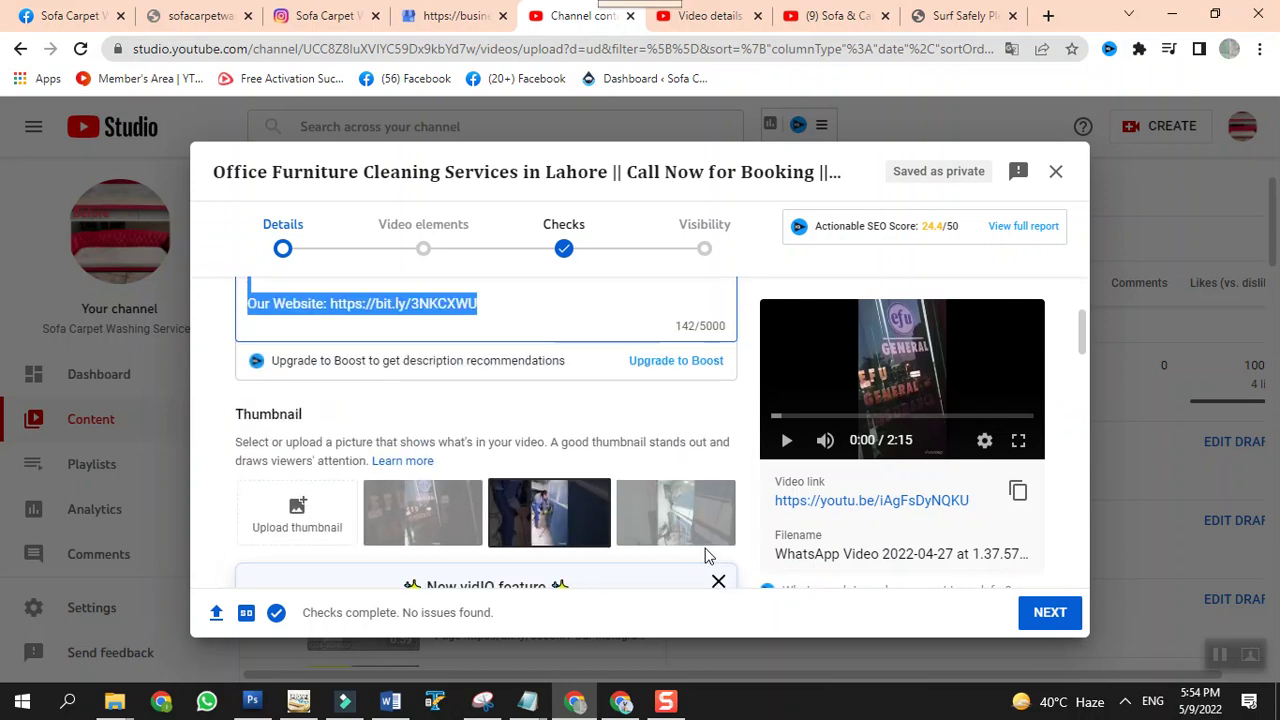
pyautogui.scroll(3, 706, 553)
pyautogui.press('BackSpace')
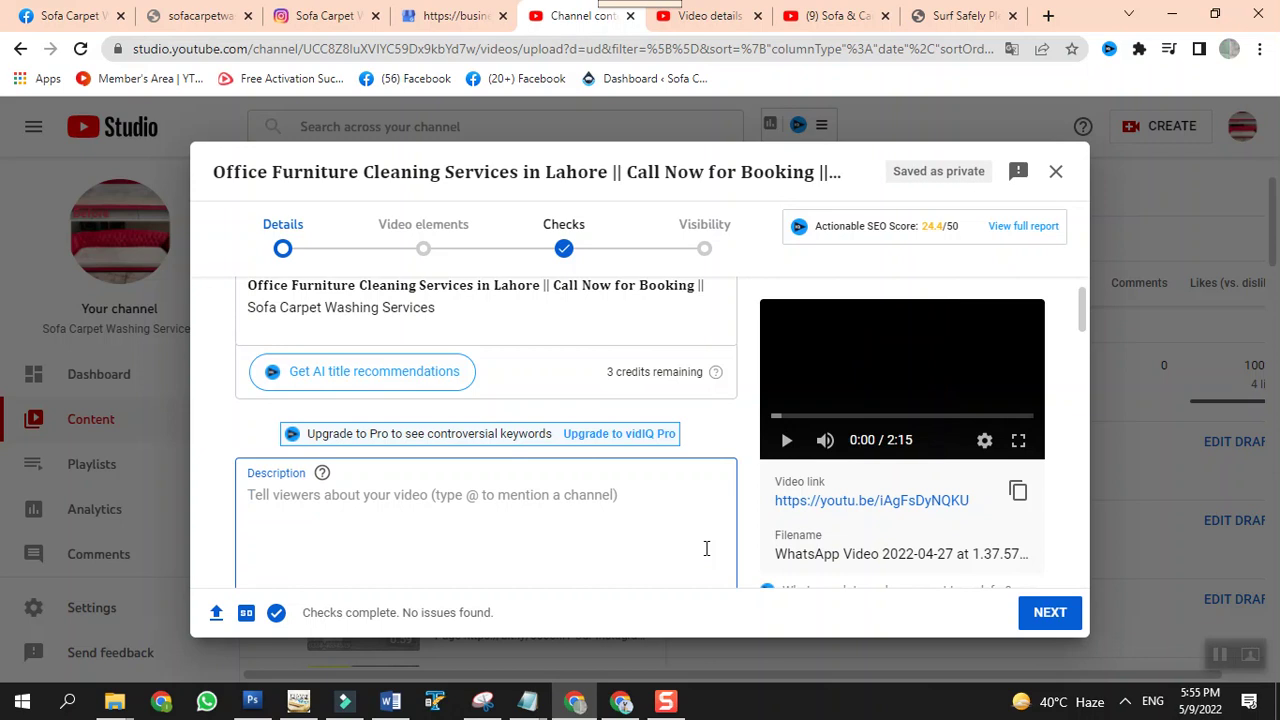
pyautogui.scroll(1, 643, 566)
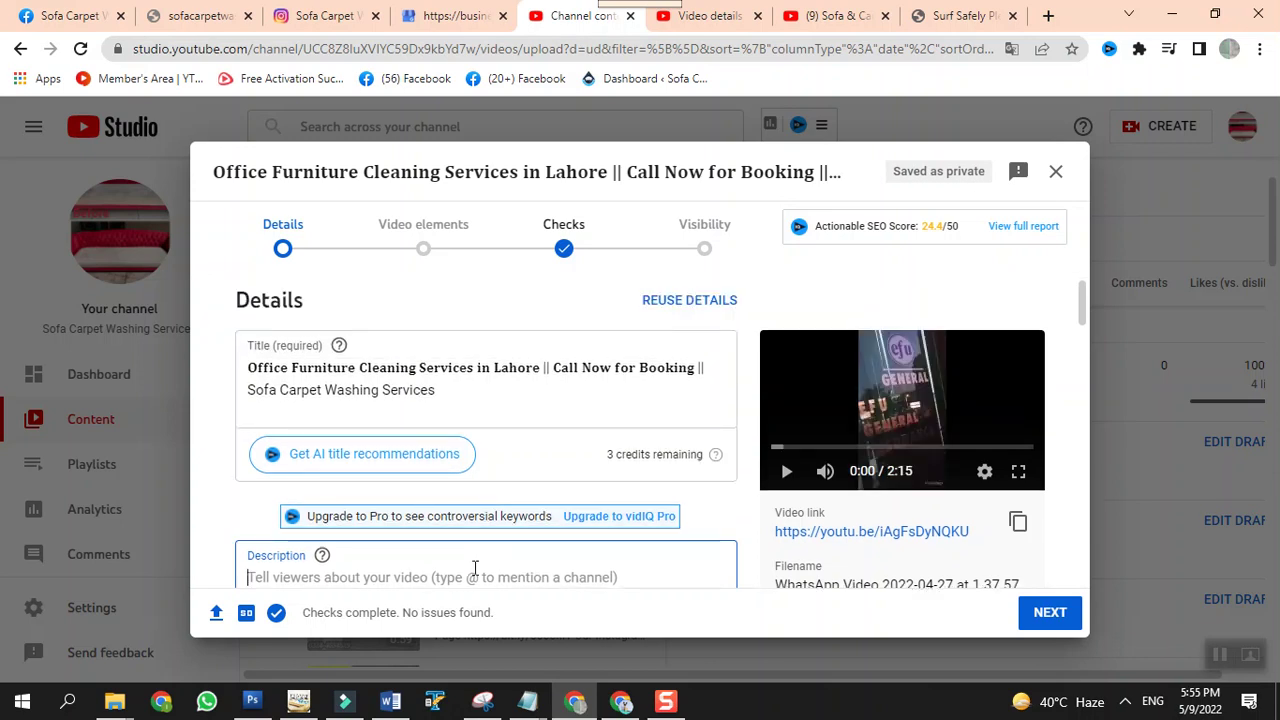
pyautogui.scroll(-2, 475, 567)
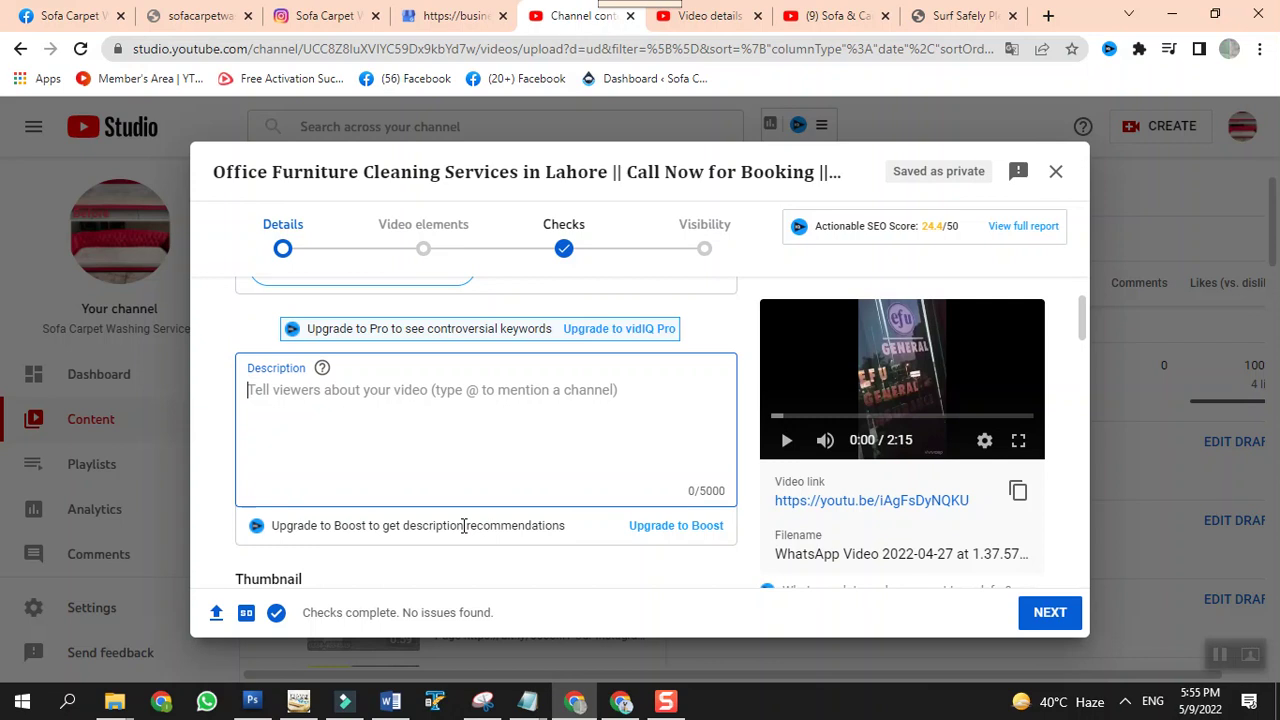
pyautogui.hotkey('ctrl', 'v')
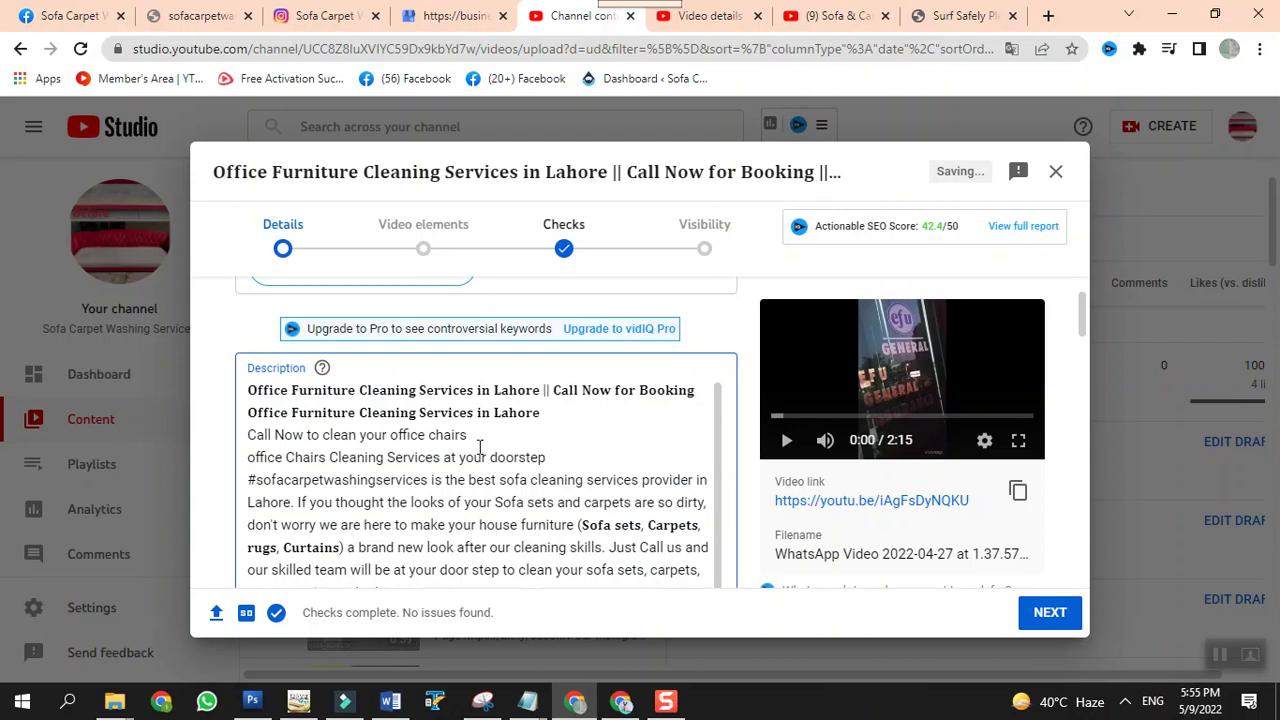
pyautogui.scroll(-10, 479, 447)
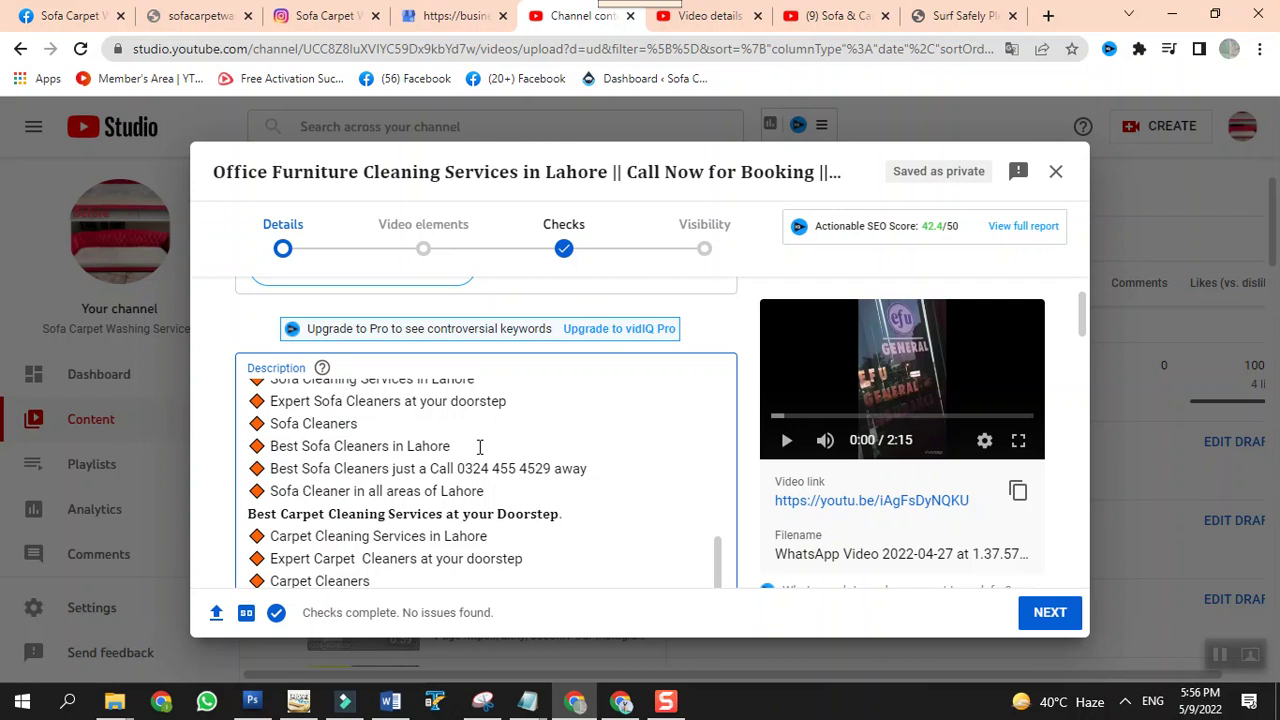
pyautogui.scroll(10, 479, 446)
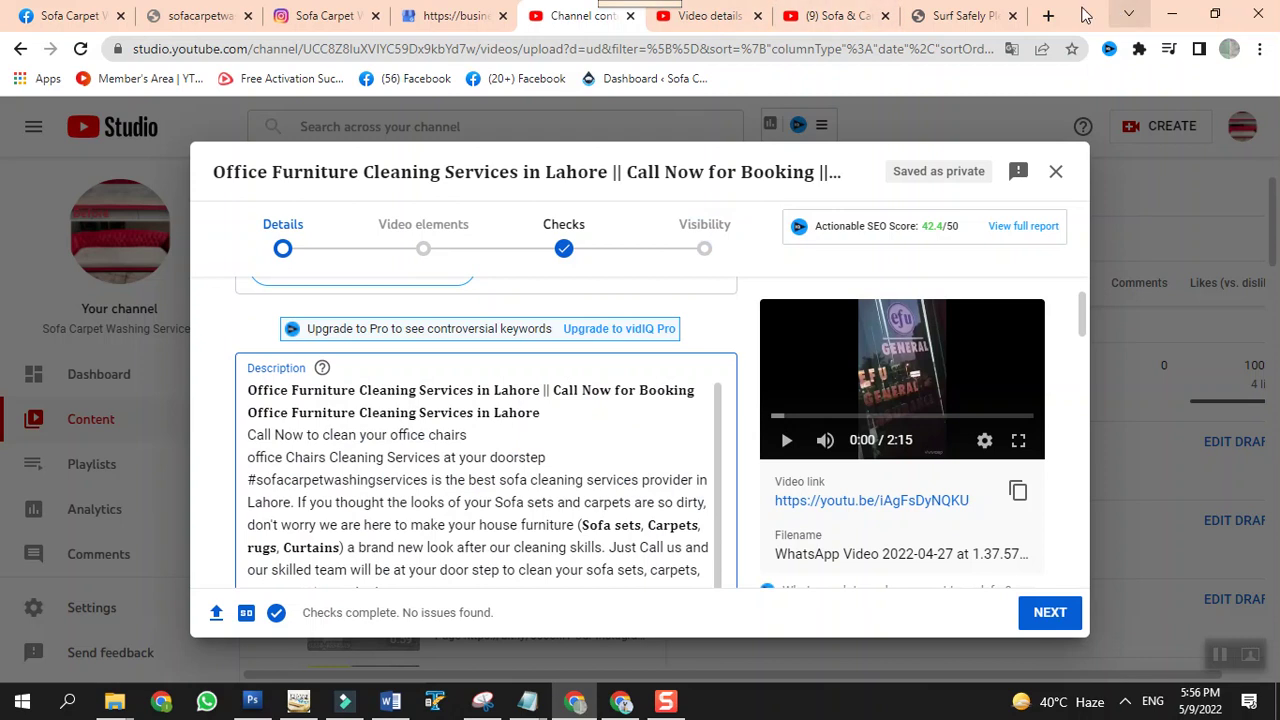
# Search Google in a new tab for "office furniture cleaning services"
pyautogui.click(1048, 15)
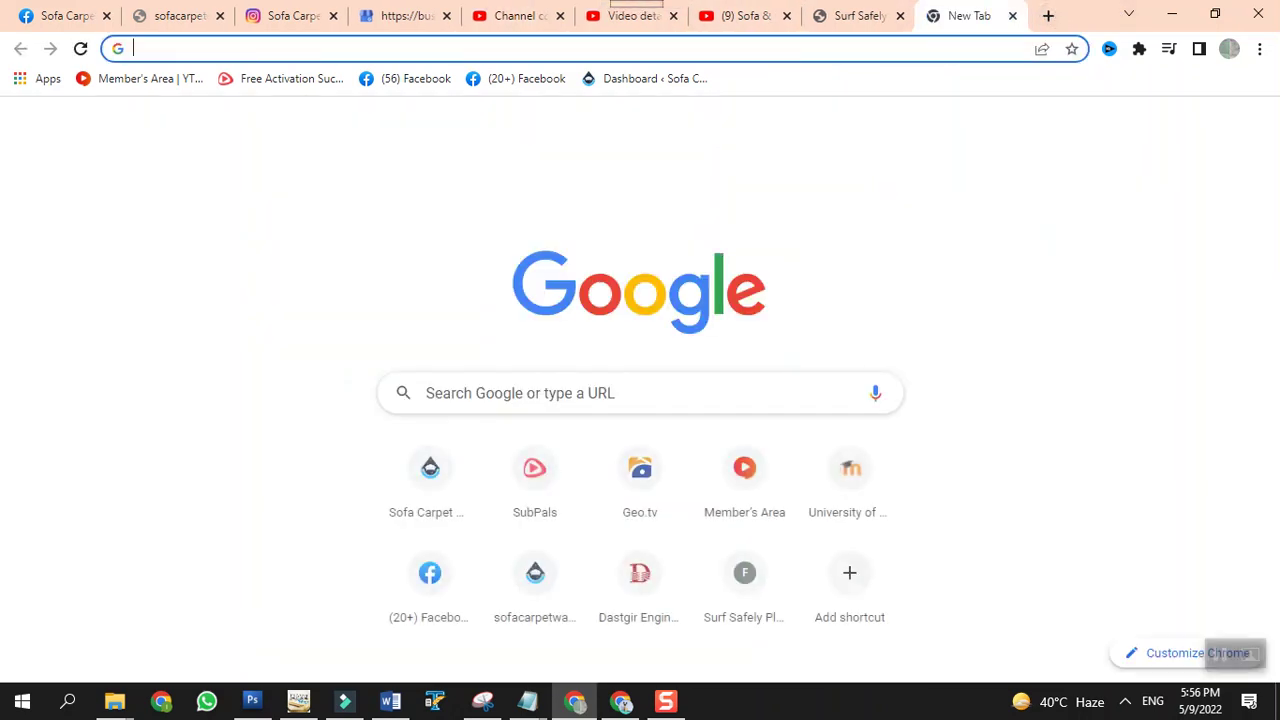
pyautogui.write('offi')
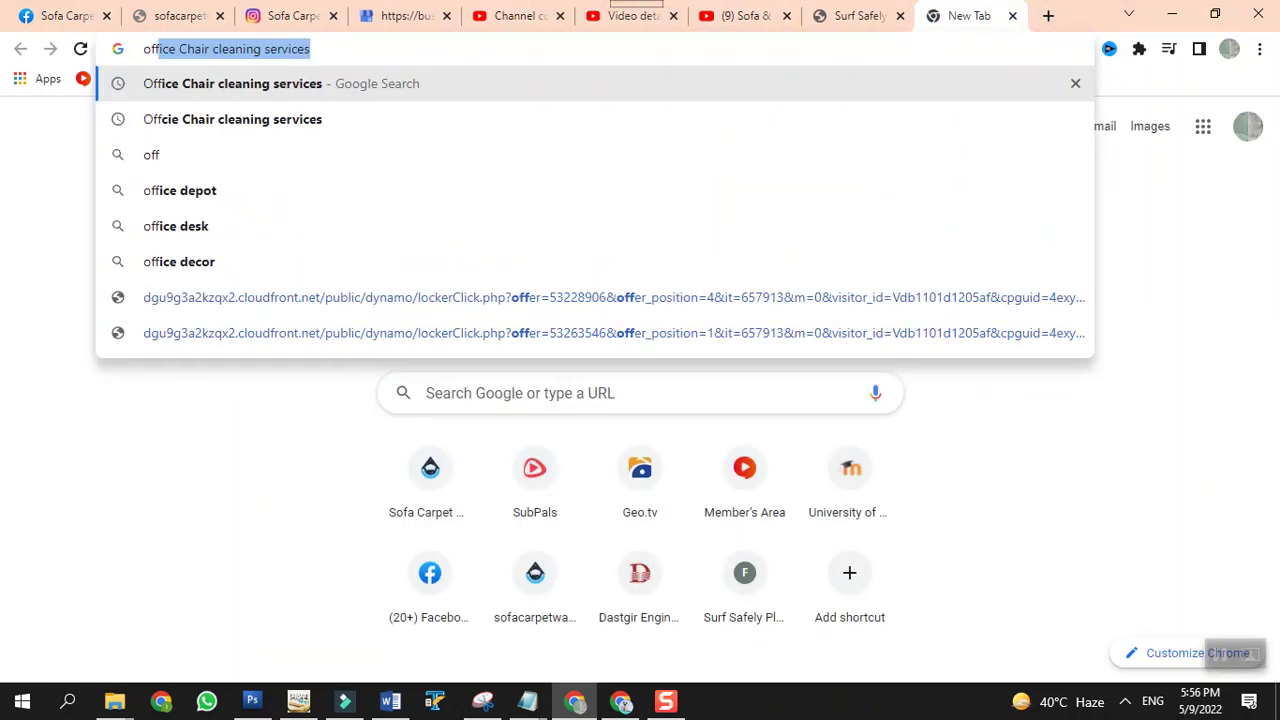
pyautogui.write('ce ')
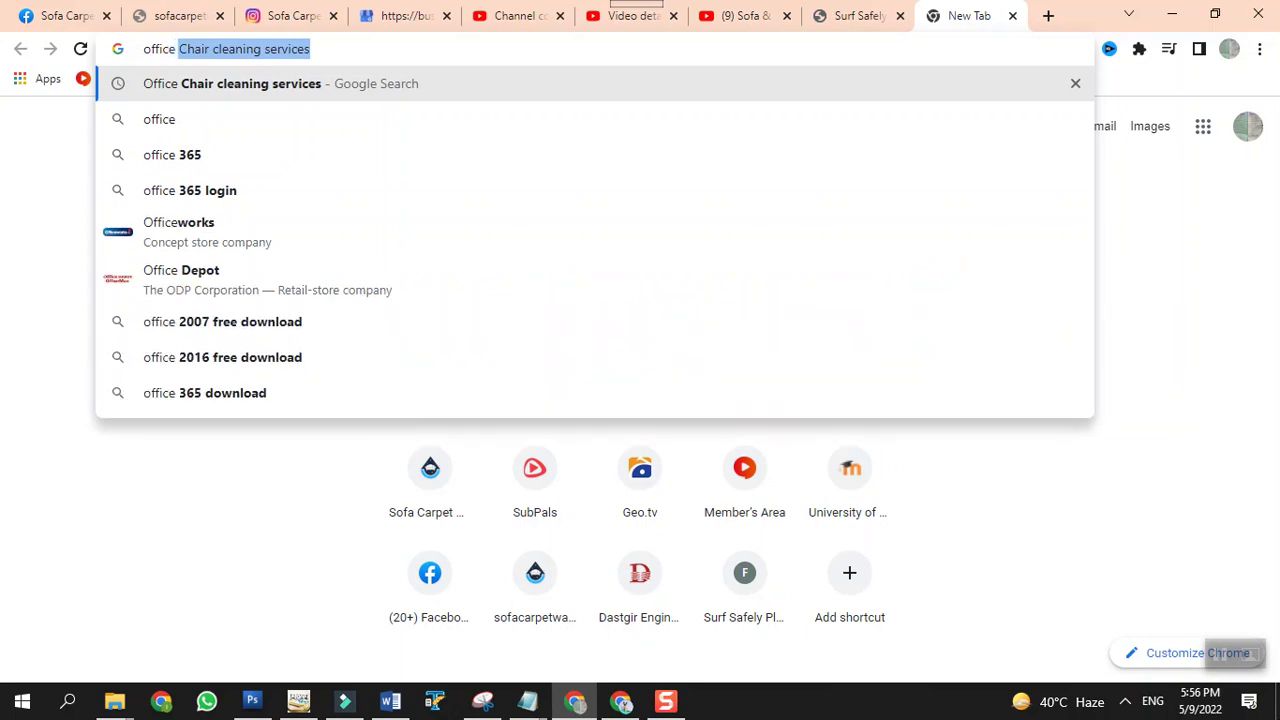
pyautogui.write('furni')
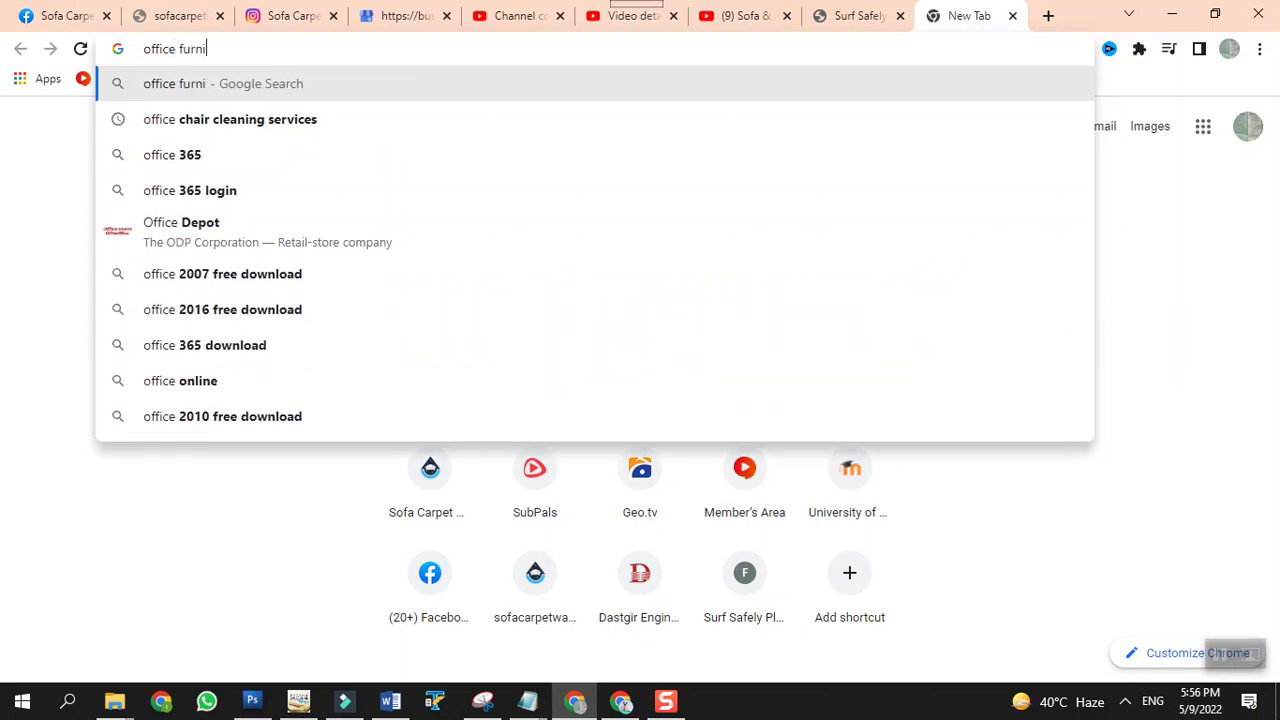
pyautogui.write('ture cle')
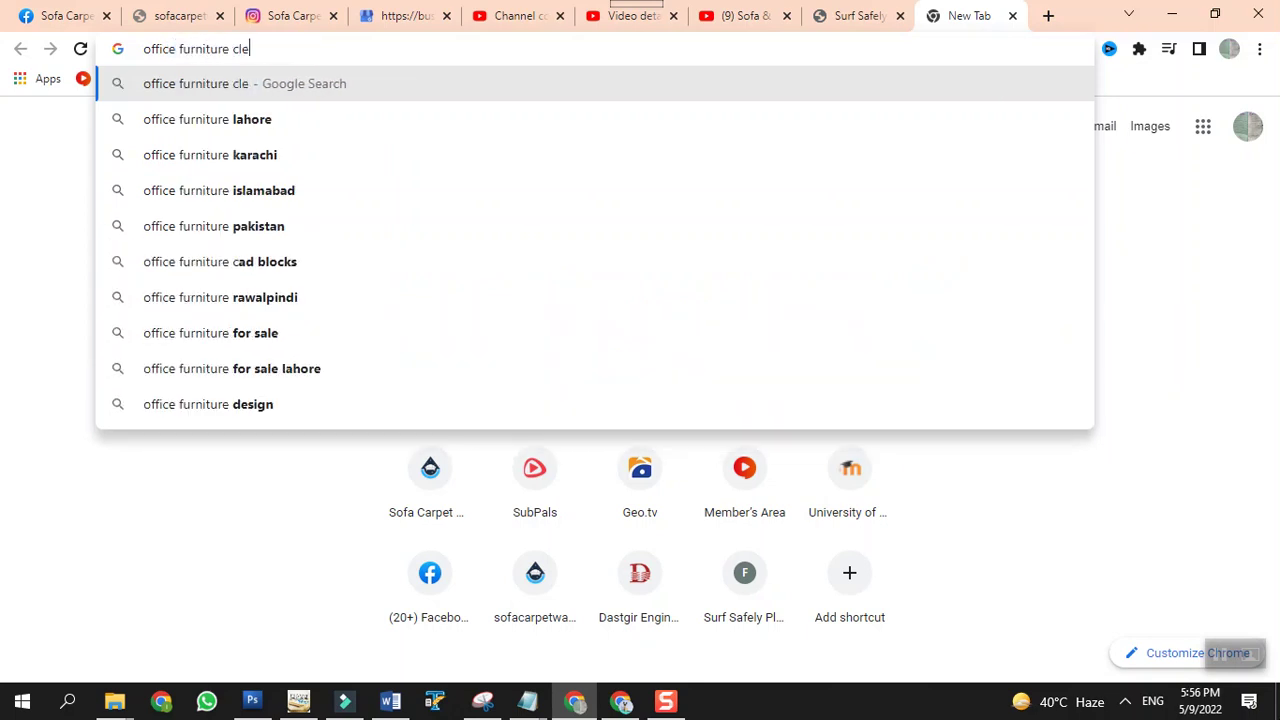
pyautogui.write('aning services')
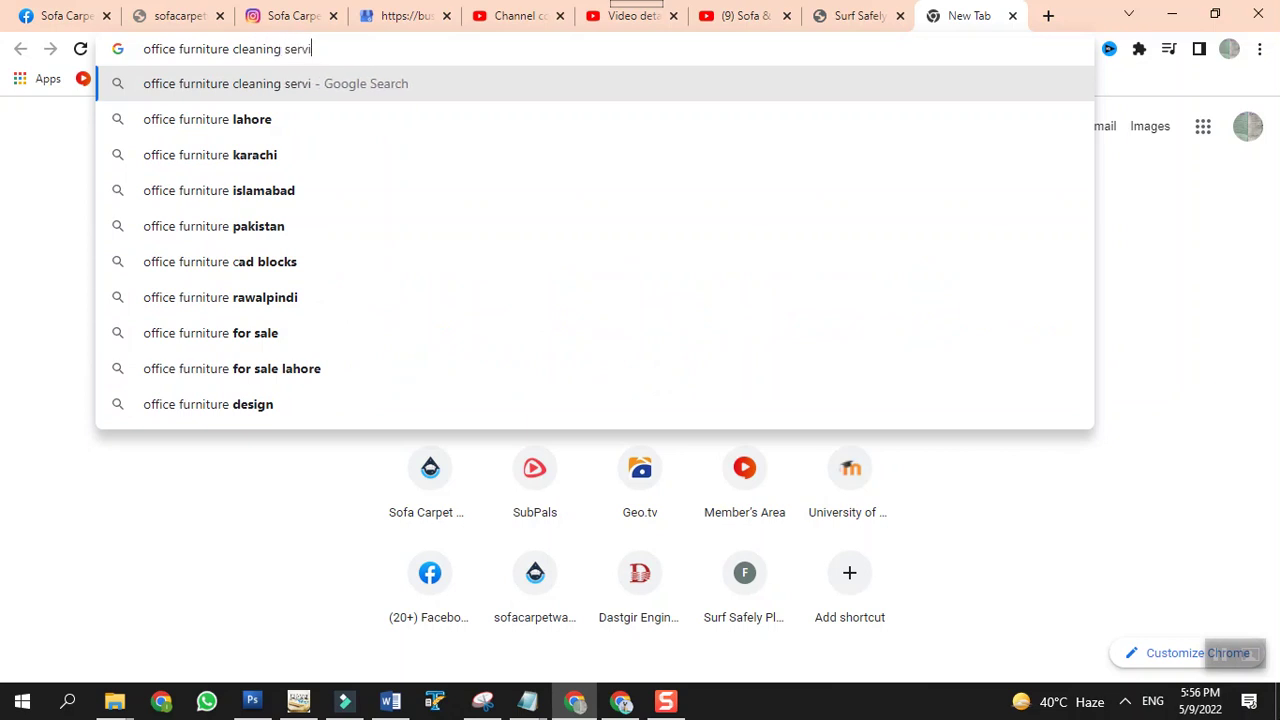
pyautogui.press('Return')
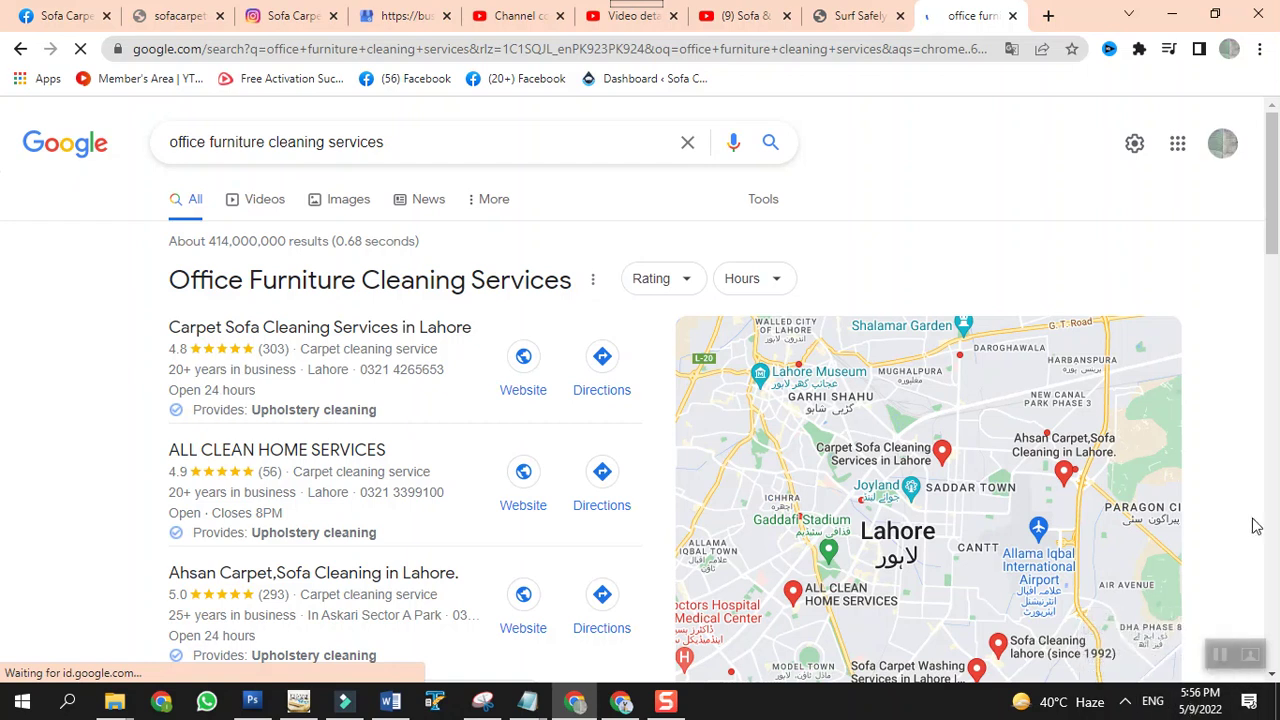
# Look through the Google results and the related searches for keyword ideas about office furniture cleaning
pyautogui.scroll(-2, 1220, 534)
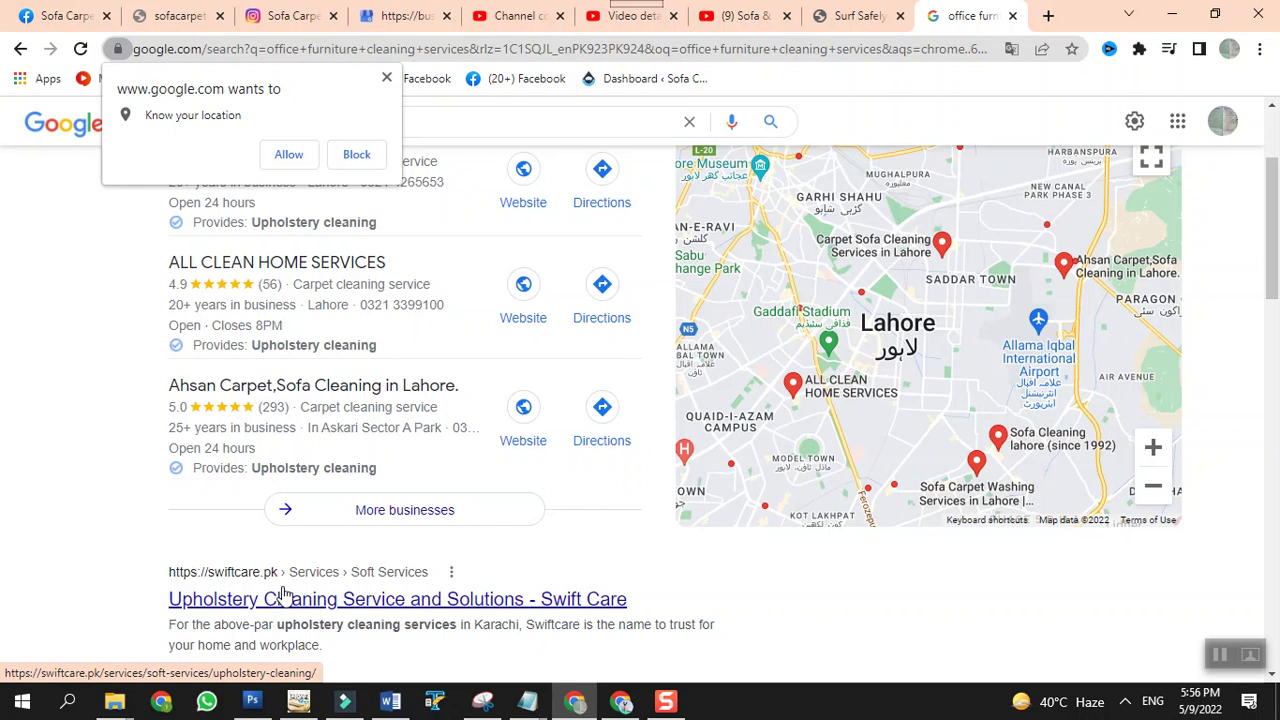
pyautogui.scroll(-3, 205, 588)
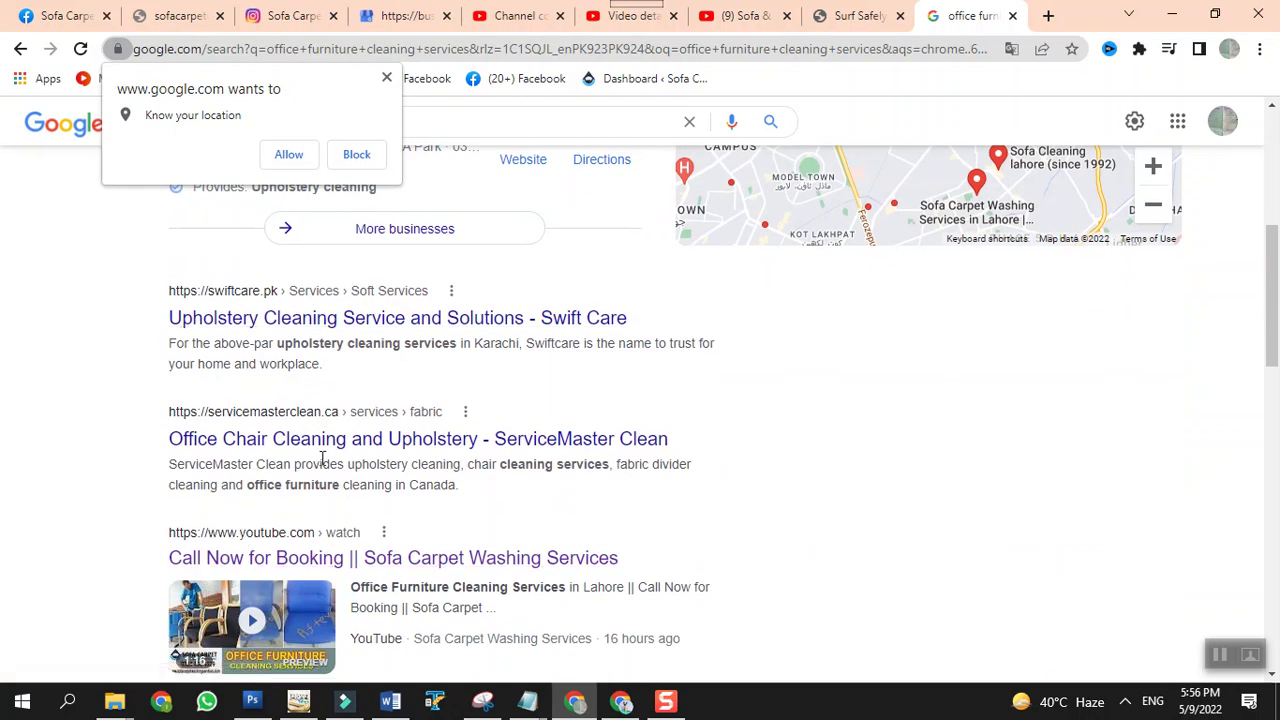
pyautogui.scroll(-5, 410, 472)
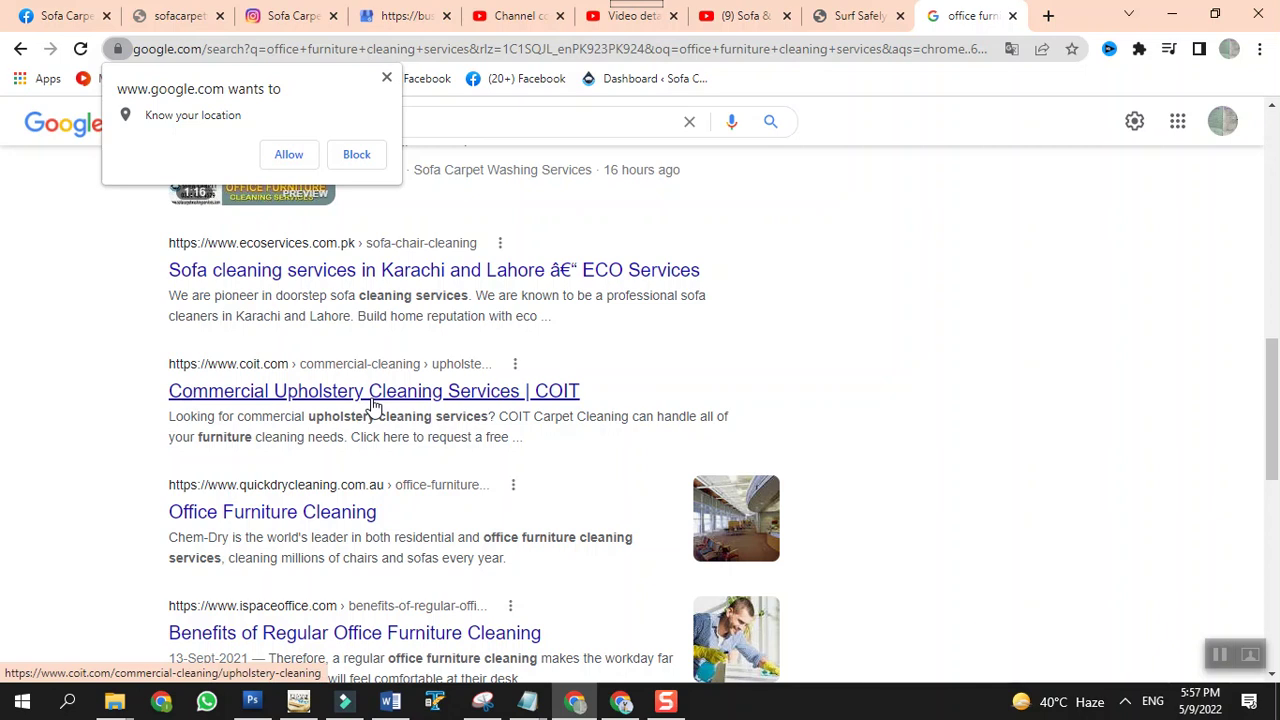
pyautogui.scroll(-10, 356, 408)
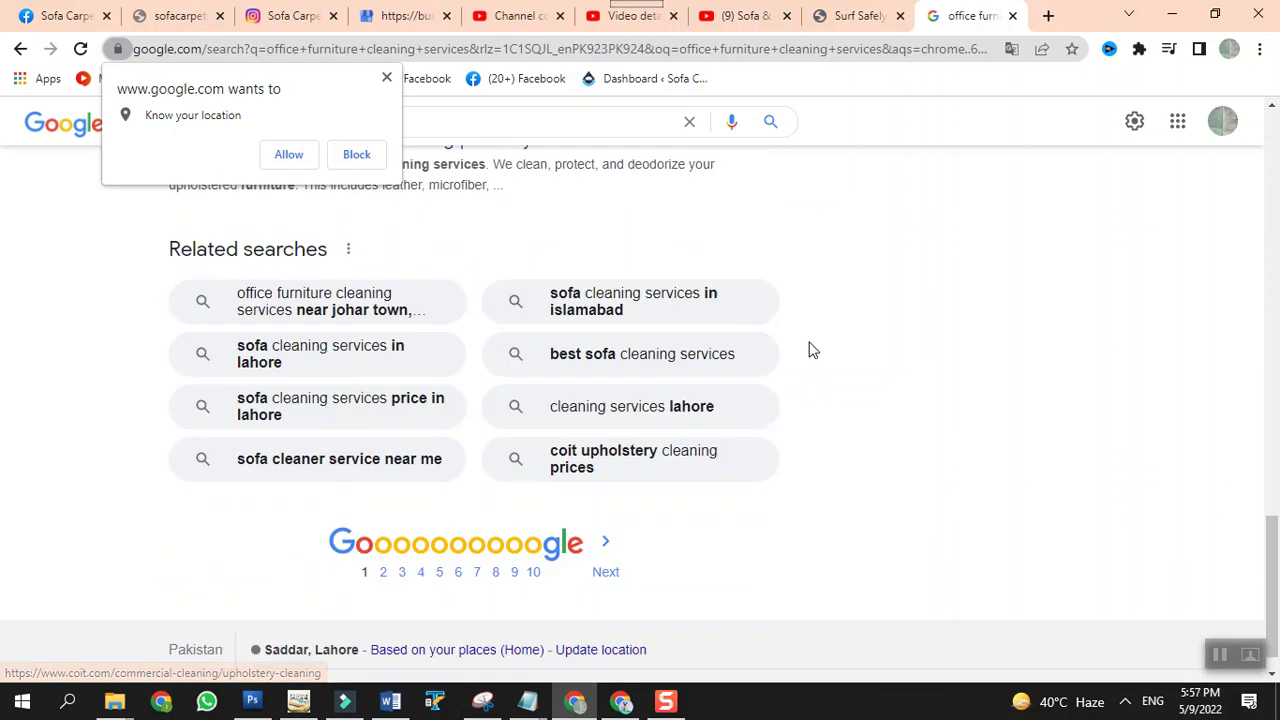
pyautogui.scroll(1, 840, 308)
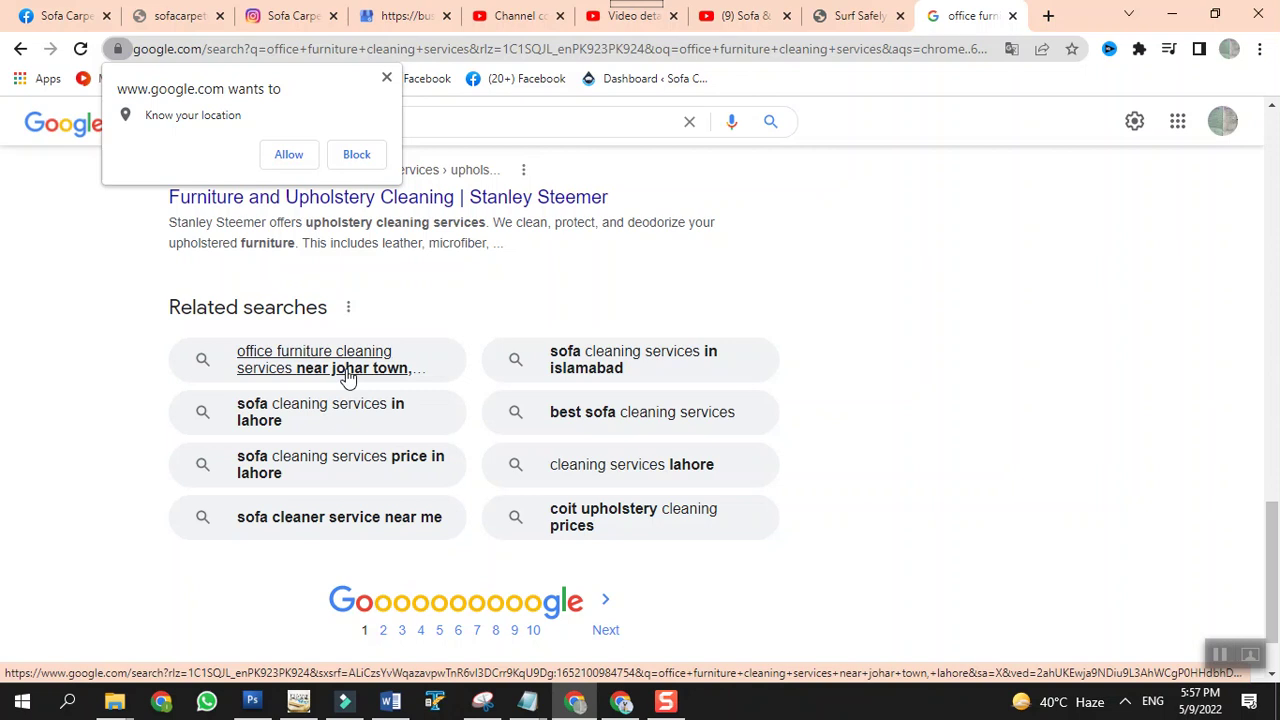
pyautogui.scroll(1, 347, 375)
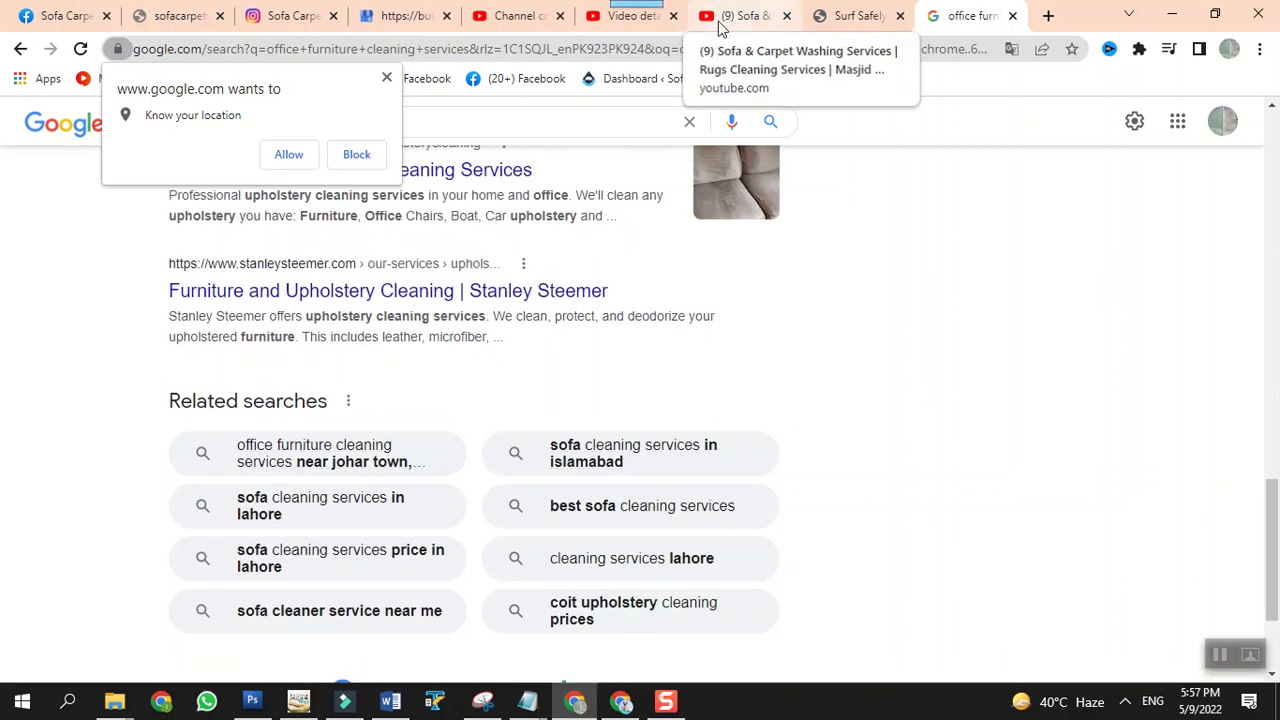
# Return to the draft video's details in YouTube Studio and review its title
pyautogui.click(718, 27)
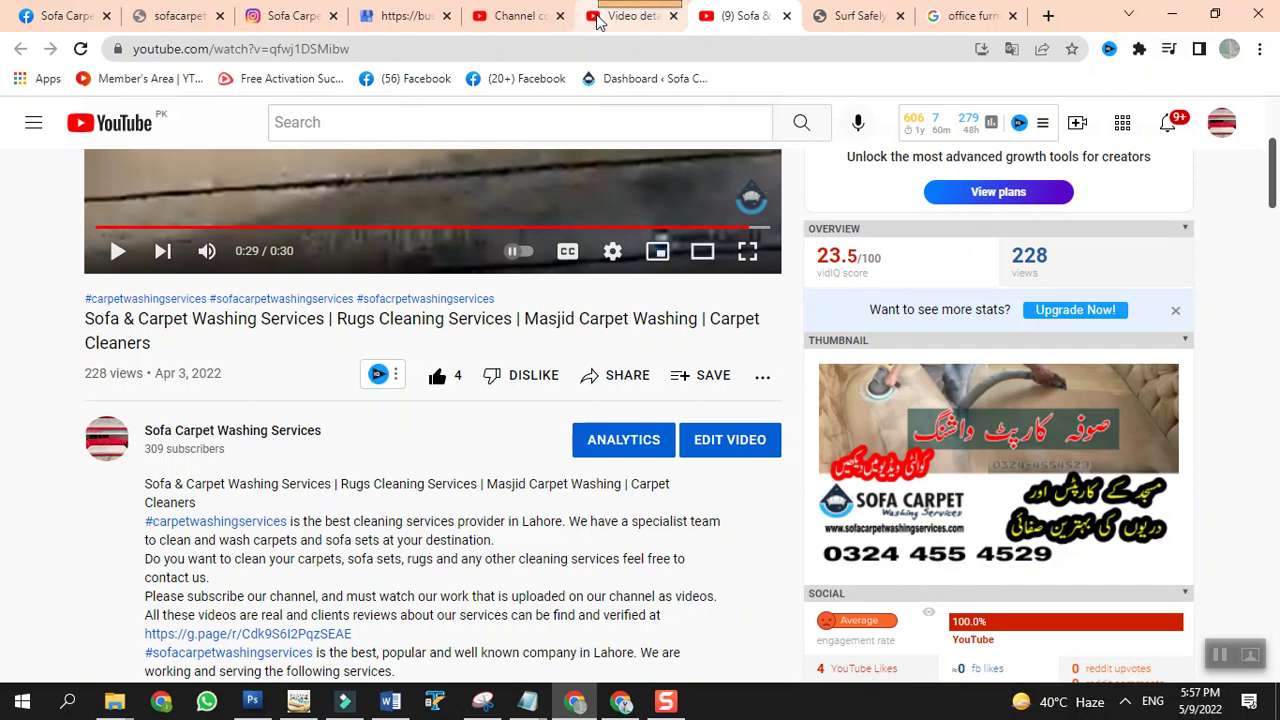
pyautogui.click(630, 16)
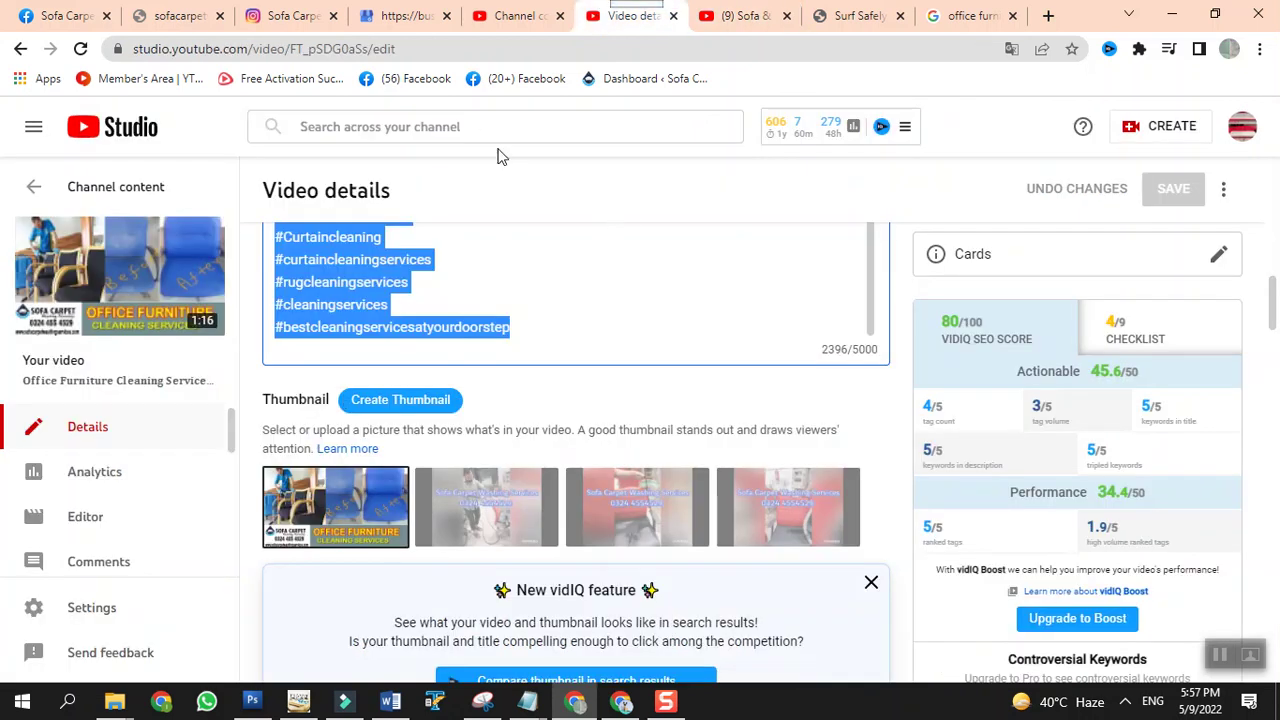
pyautogui.click(517, 16)
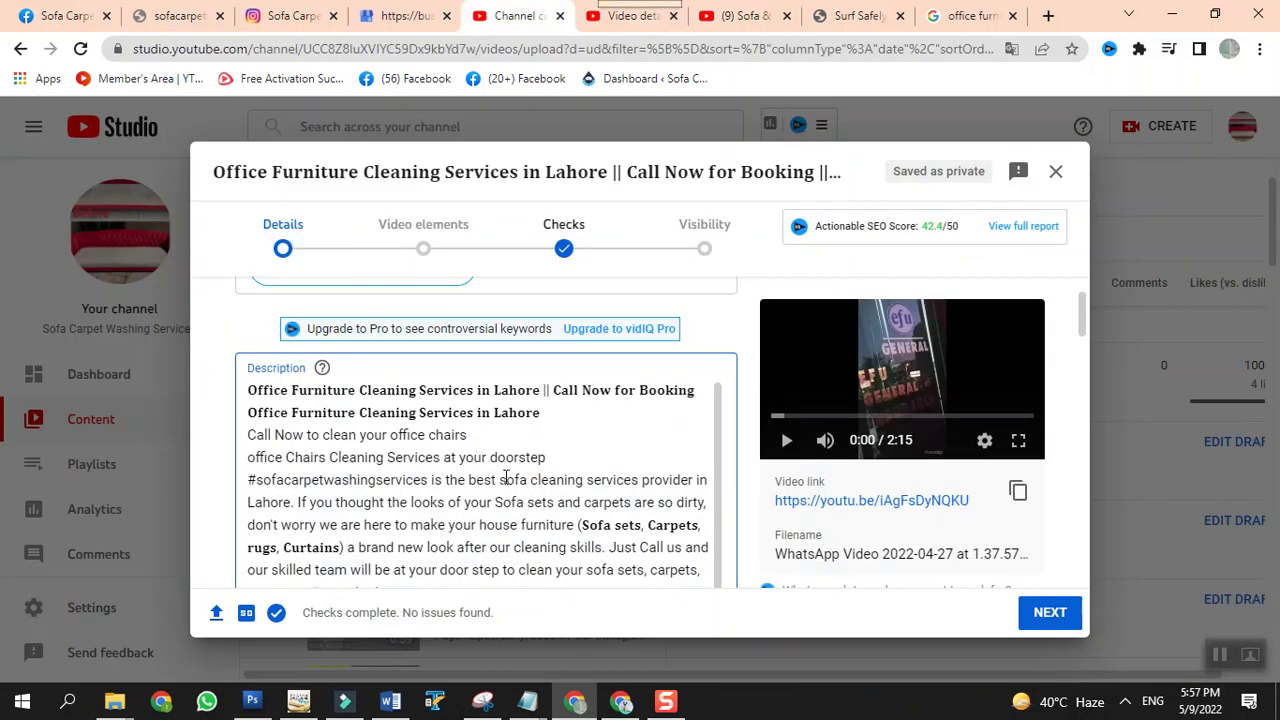
pyautogui.scroll(2, 505, 478)
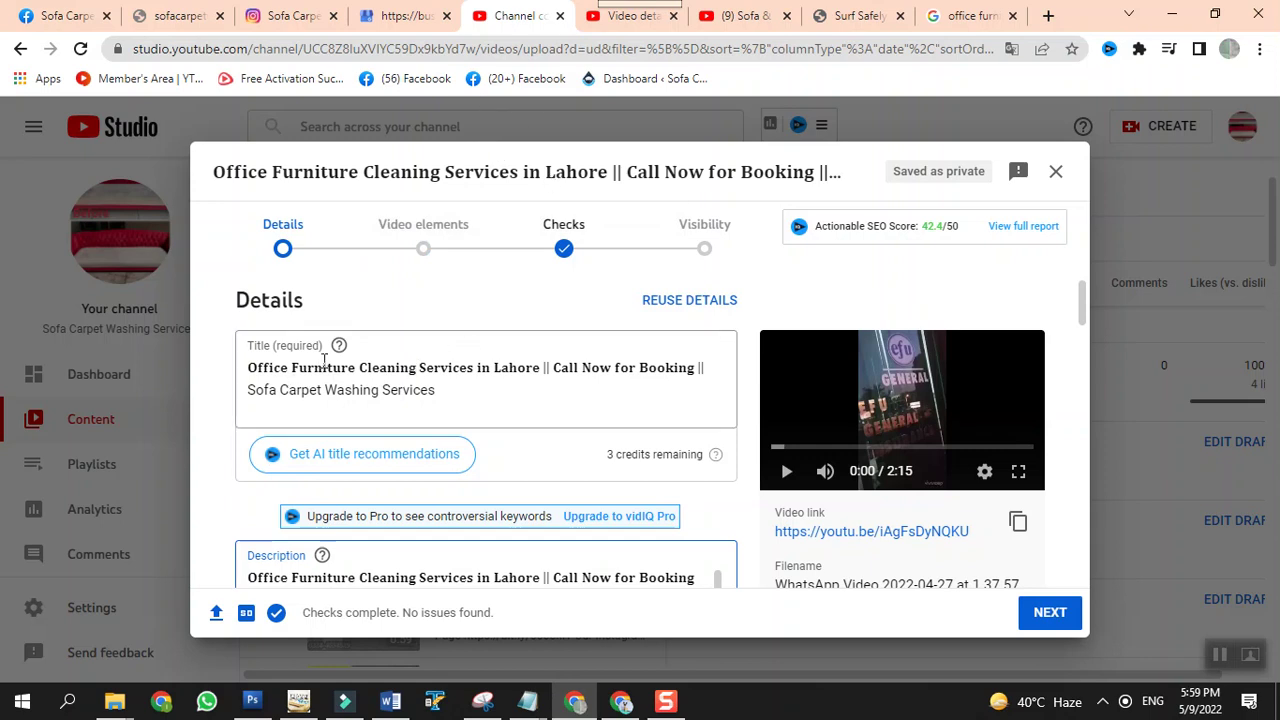
pyautogui.scroll(-1, 530, 372)
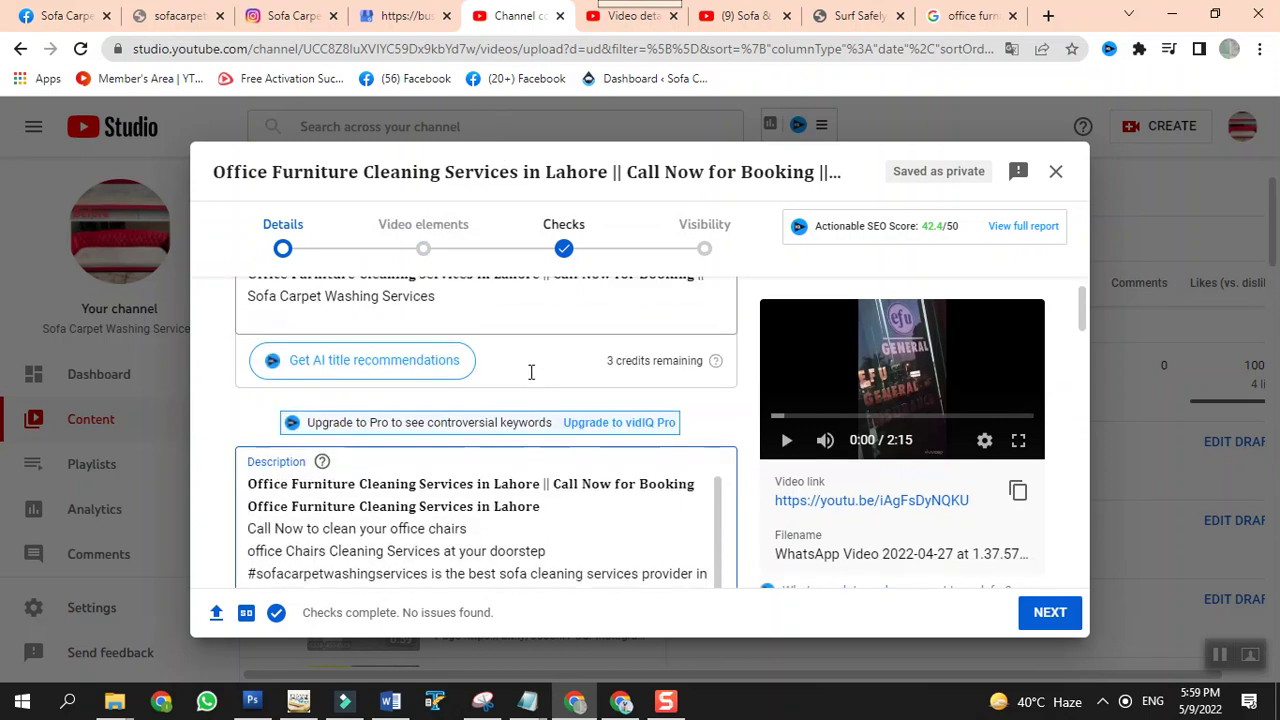
pyautogui.scroll(1, 530, 372)
pyautogui.click(448, 391)
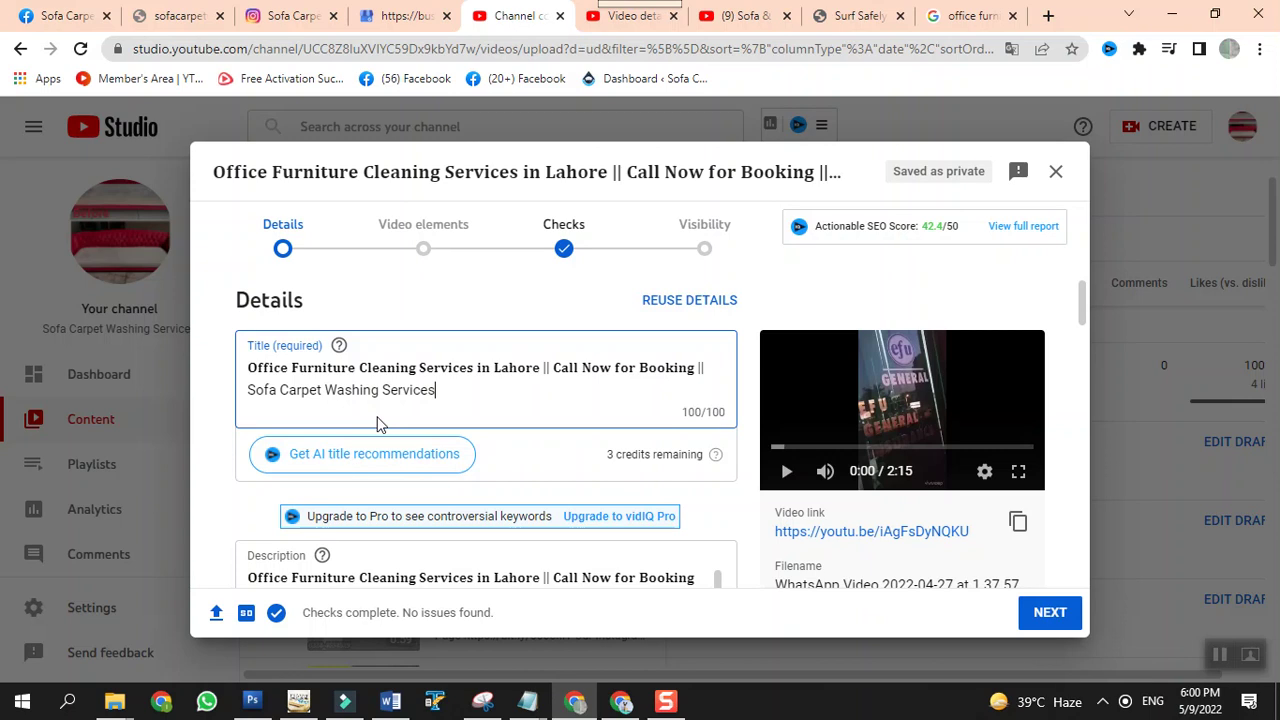
# Review the draft's description, focusing on its first two lines about office furniture cleaning services in Lahore
pyautogui.scroll(-2, 380, 403)
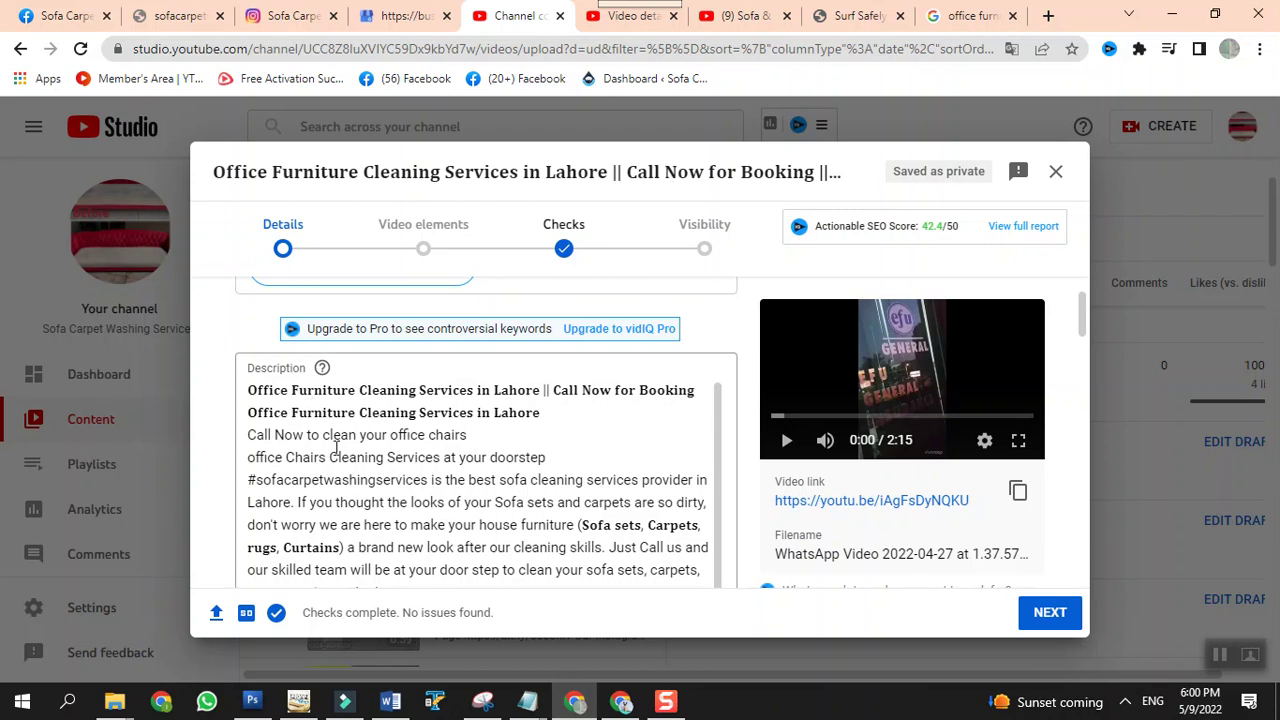
pyautogui.scroll(2, 335, 450)
pyautogui.scroll(-2, 335, 450)
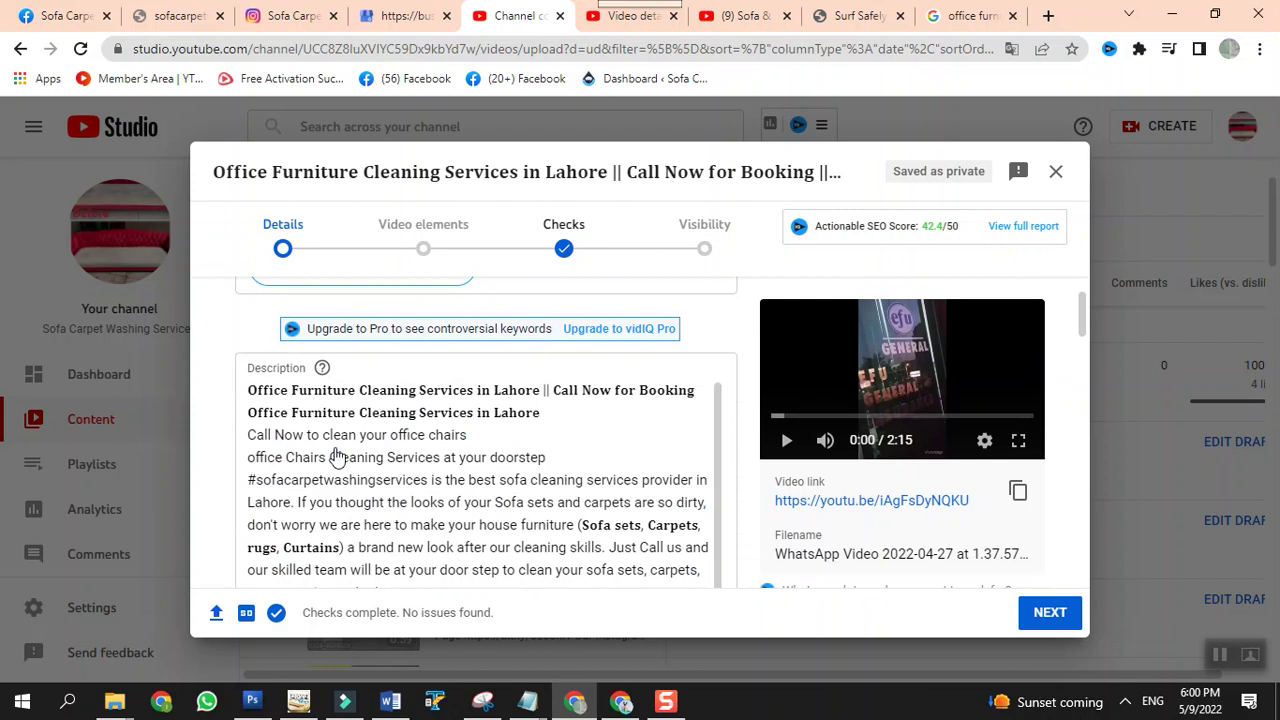
pyautogui.click(248, 391)
pyautogui.moveTo(248, 391); pyautogui.dragTo(606, 410)
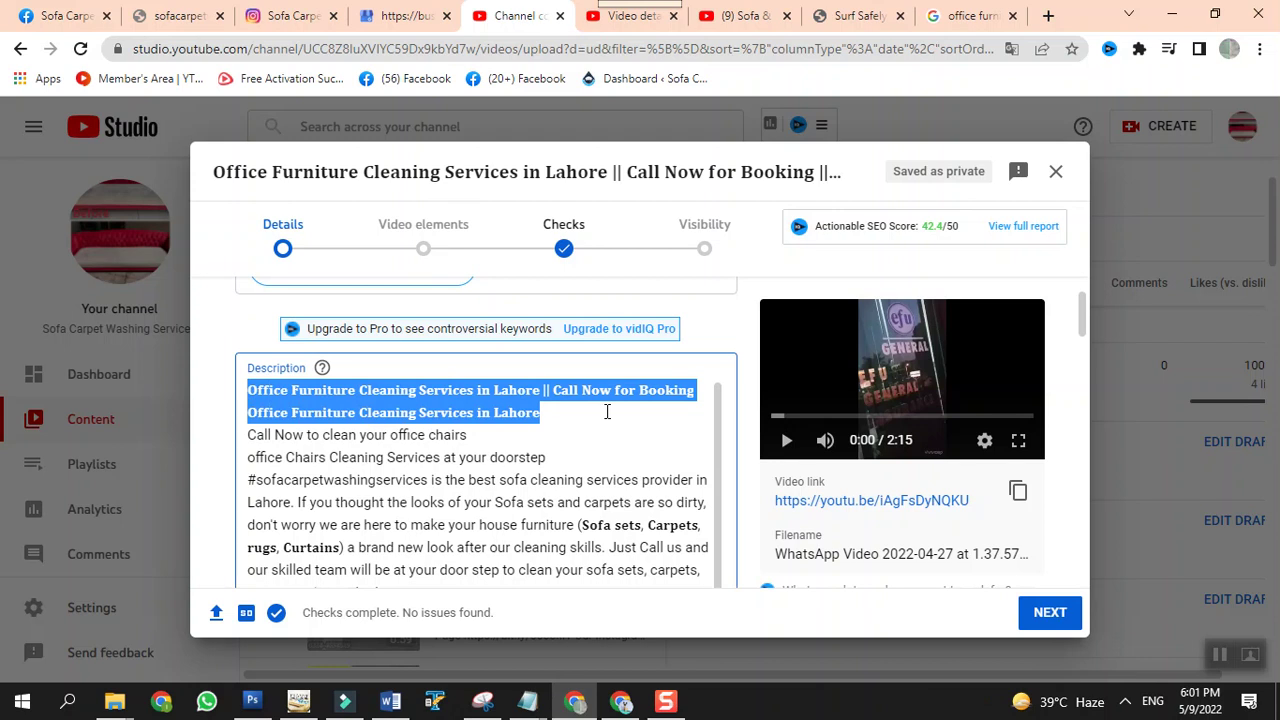
pyautogui.click(668, 414)
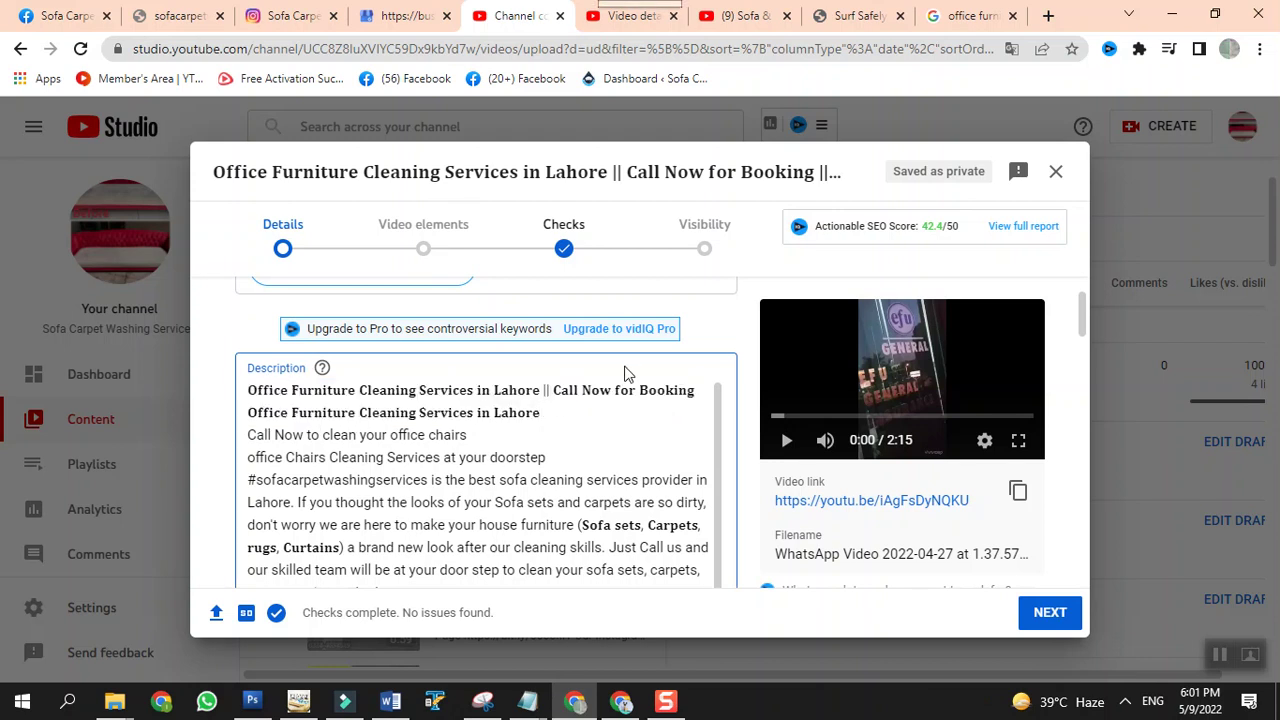
# Insert the bright button sun emoji and a space before the description's second line, "Office Furniture Cleaning Services in Lahore"
pyautogui.click(252, 416)
pyautogui.press('super+period')
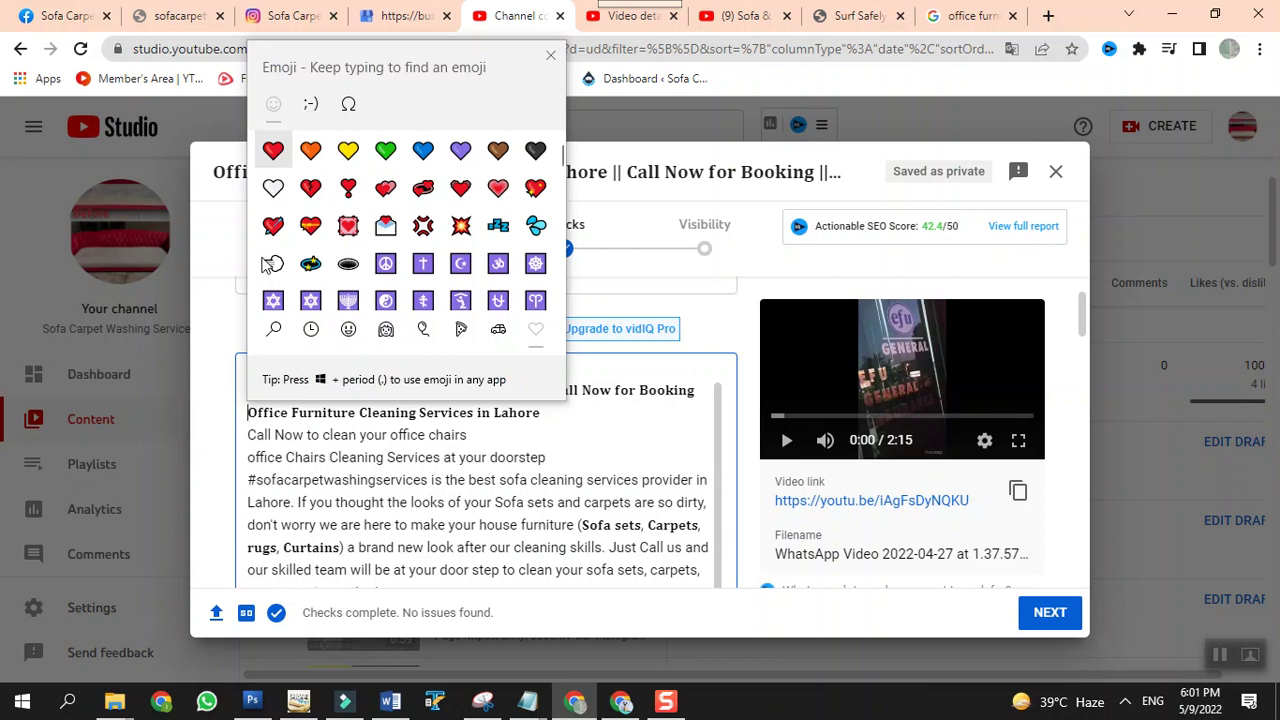
pyautogui.scroll(-1, 380, 222)
pyautogui.scroll(-5, 380, 222)
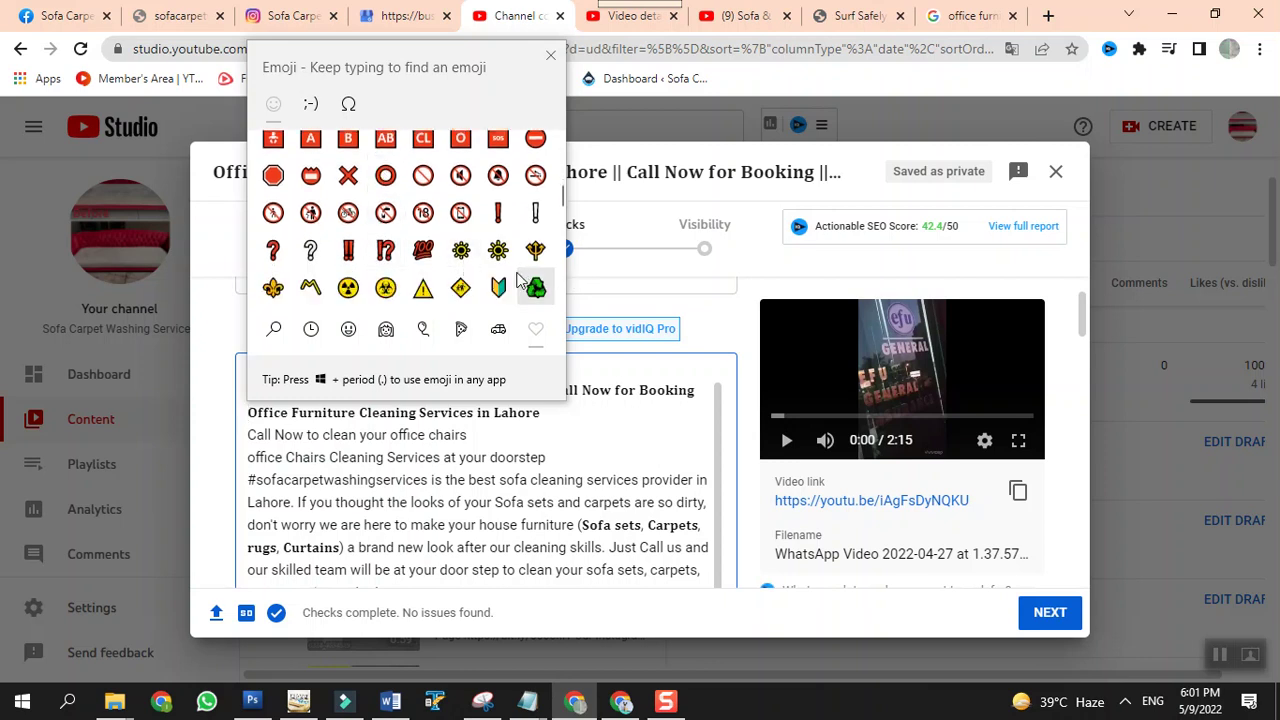
pyautogui.click(498, 250)
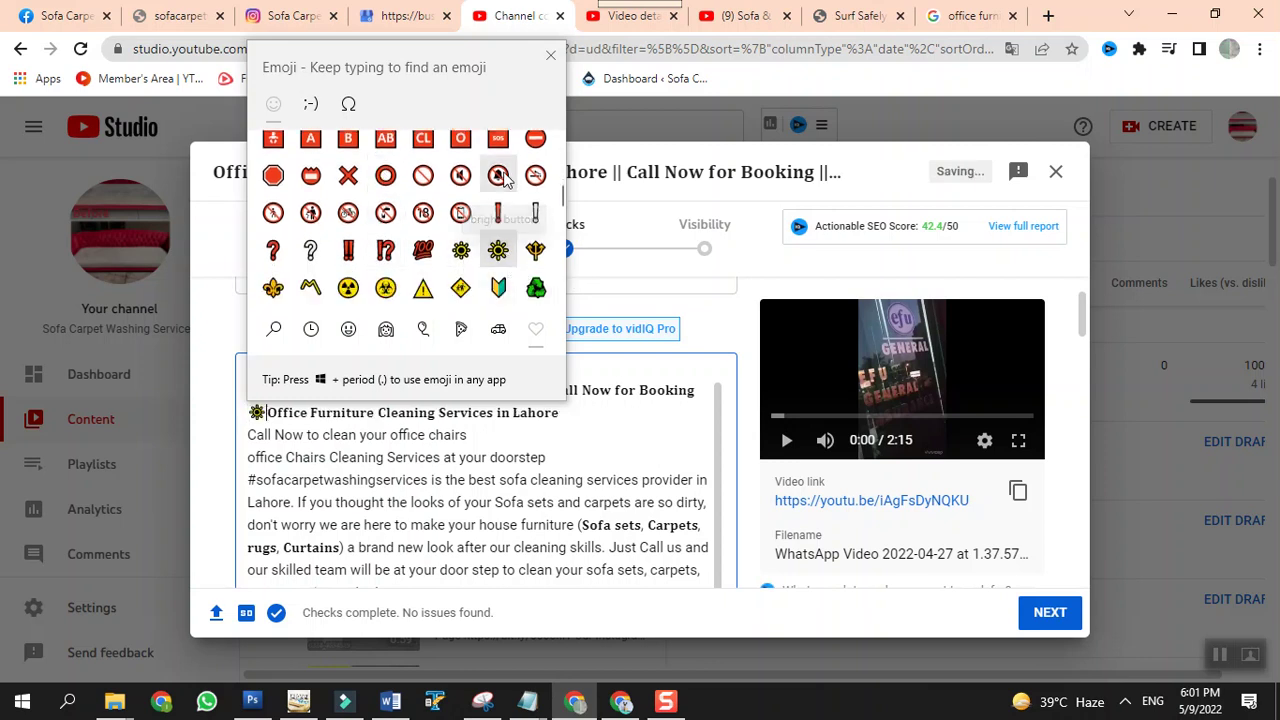
pyautogui.click(550, 55)
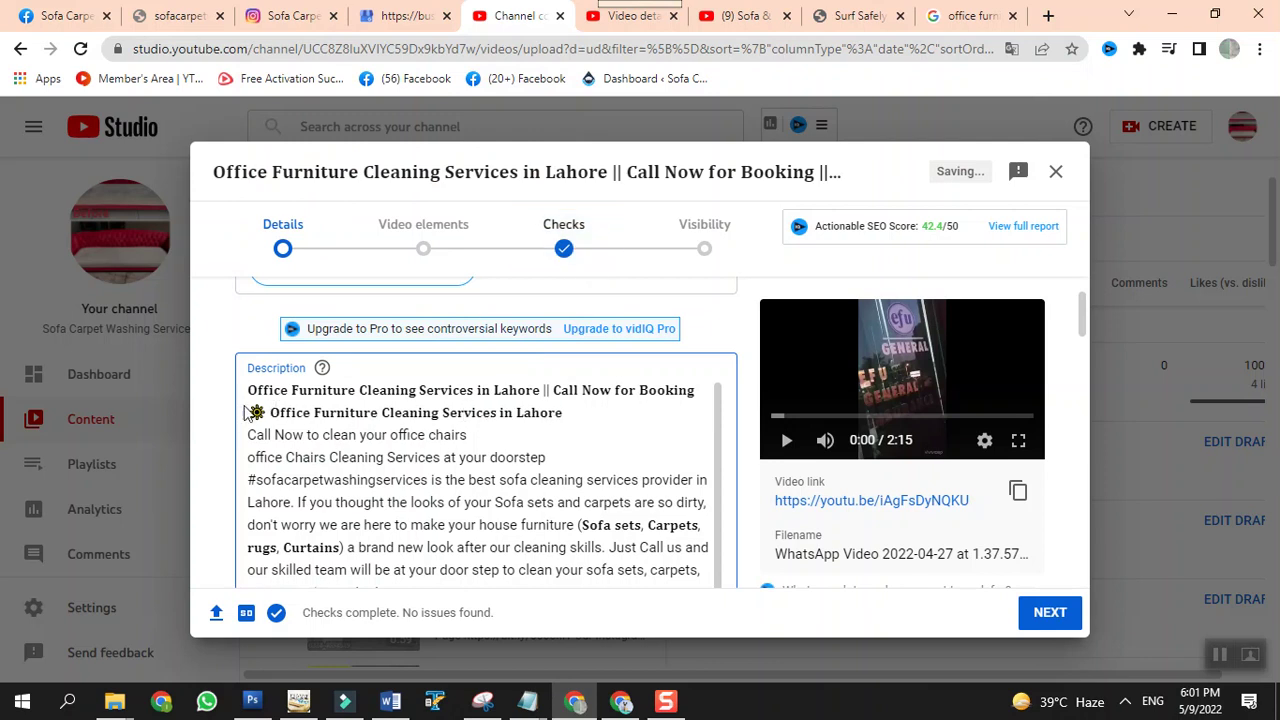
# Duplicate the emoji line "Office Furniture Cleaning Services in Lahore" onto a new line directly below it
pyautogui.moveTo(251, 414); pyautogui.dragTo(570, 413)
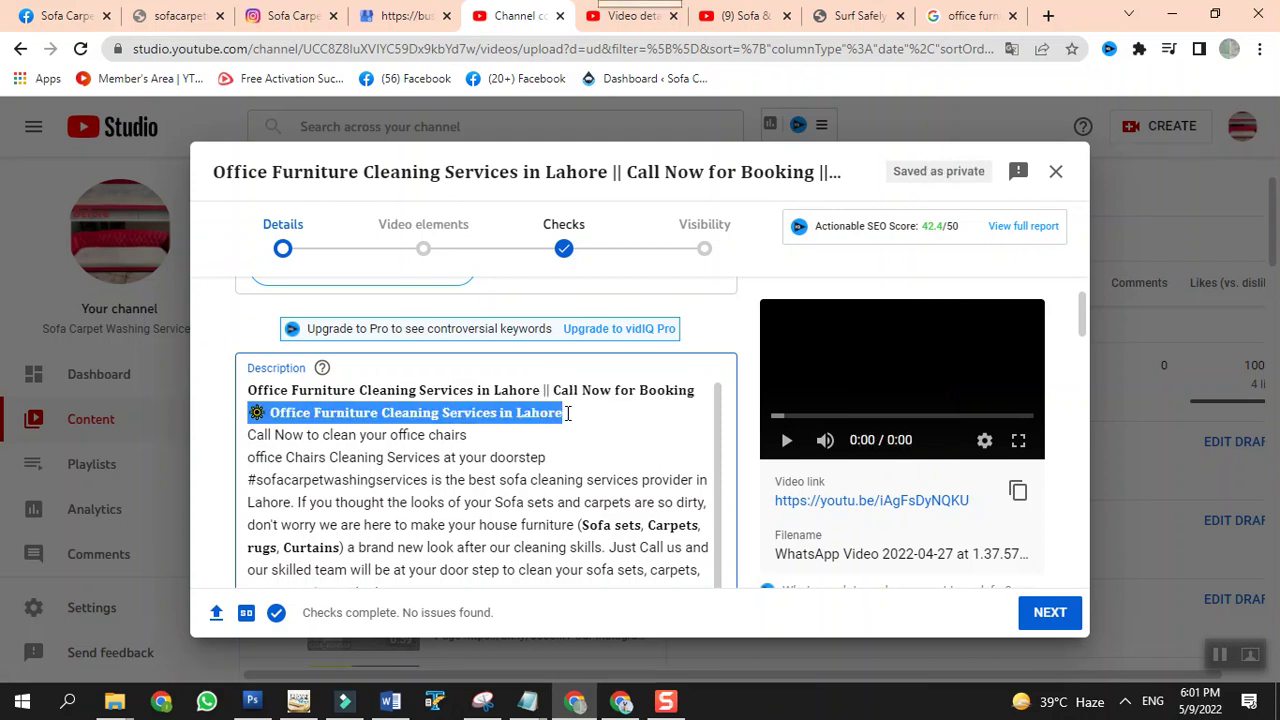
pyautogui.click(573, 413)
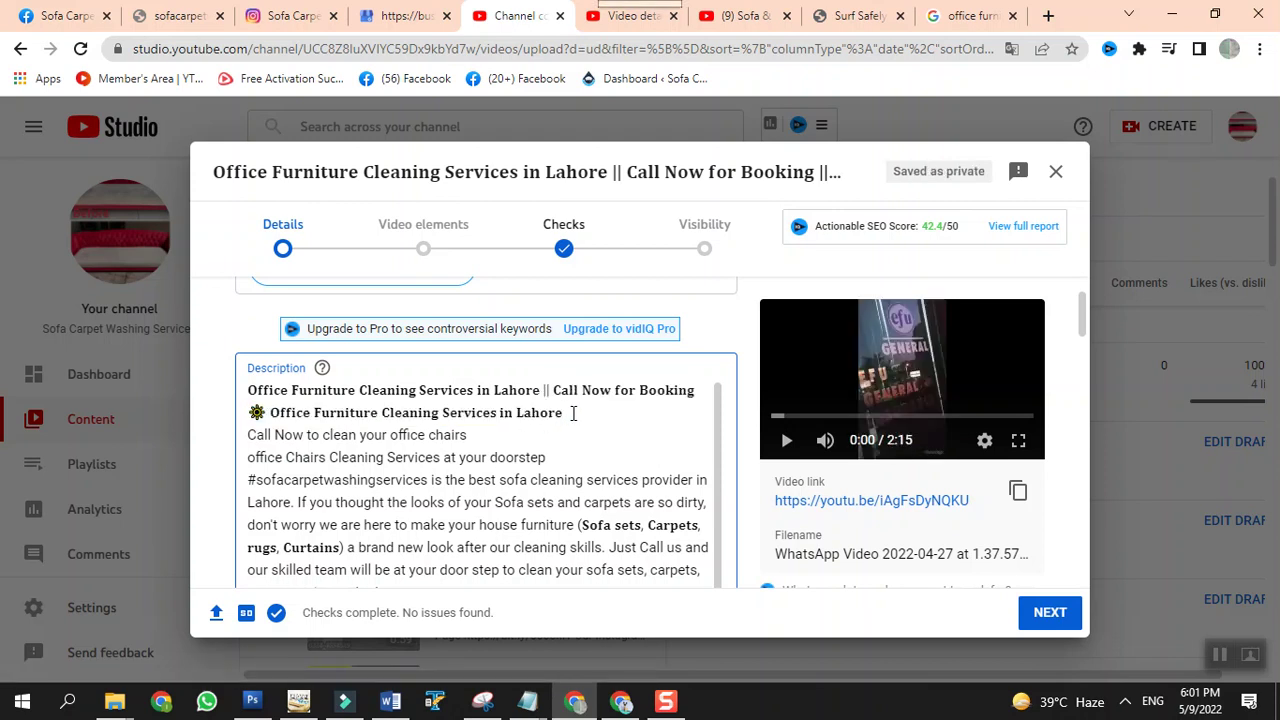
pyautogui.press('Return')
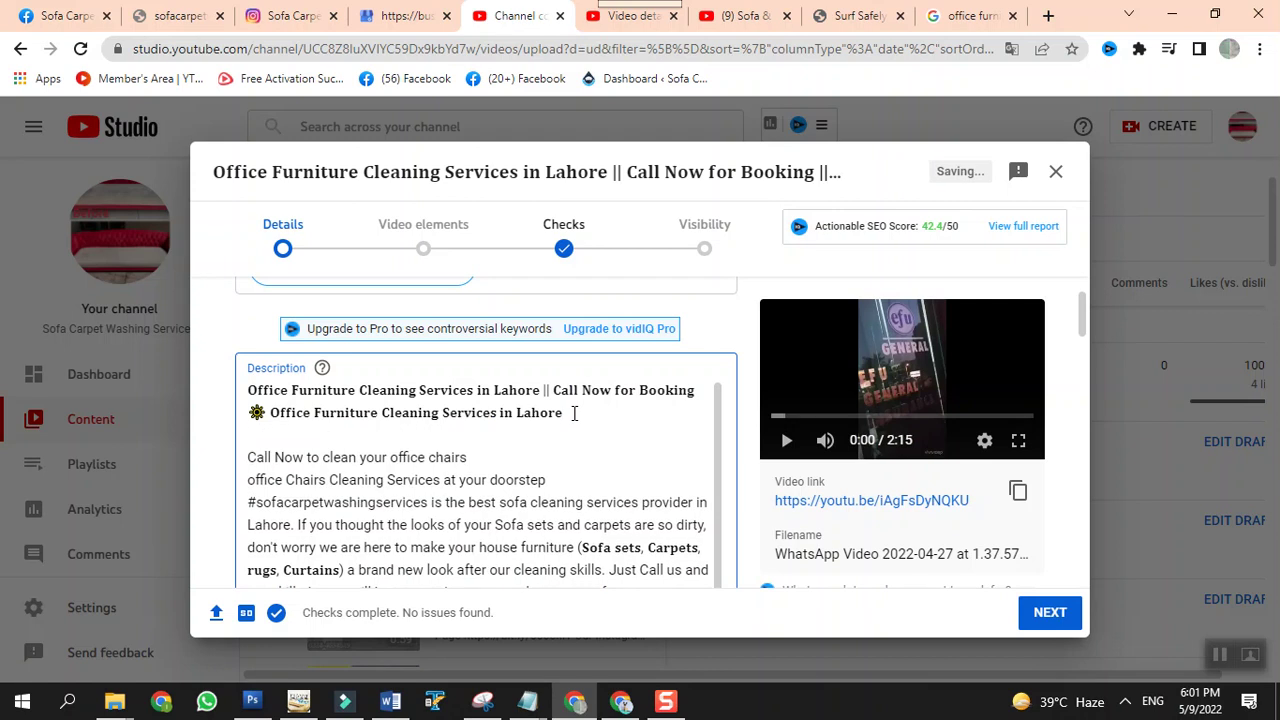
pyautogui.write('🌞 Office Furniture Cleaning Services in Lahore')
# Replace "Furniture" with "Chairs" in the duplicated line so it reads "Office Chairs Cleaning Services in Lahore"
pyautogui.press('Left')
pyautogui.press('Left')
pyautogui.press('Left')
pyautogui.press('Left')
pyautogui.press('Left')
pyautogui.press('Left')
pyautogui.press('Left')
pyautogui.press('Left')
pyautogui.press('Left')
pyautogui.press('Left')
pyautogui.press('Left')
pyautogui.press('Left')
pyautogui.press('Left')
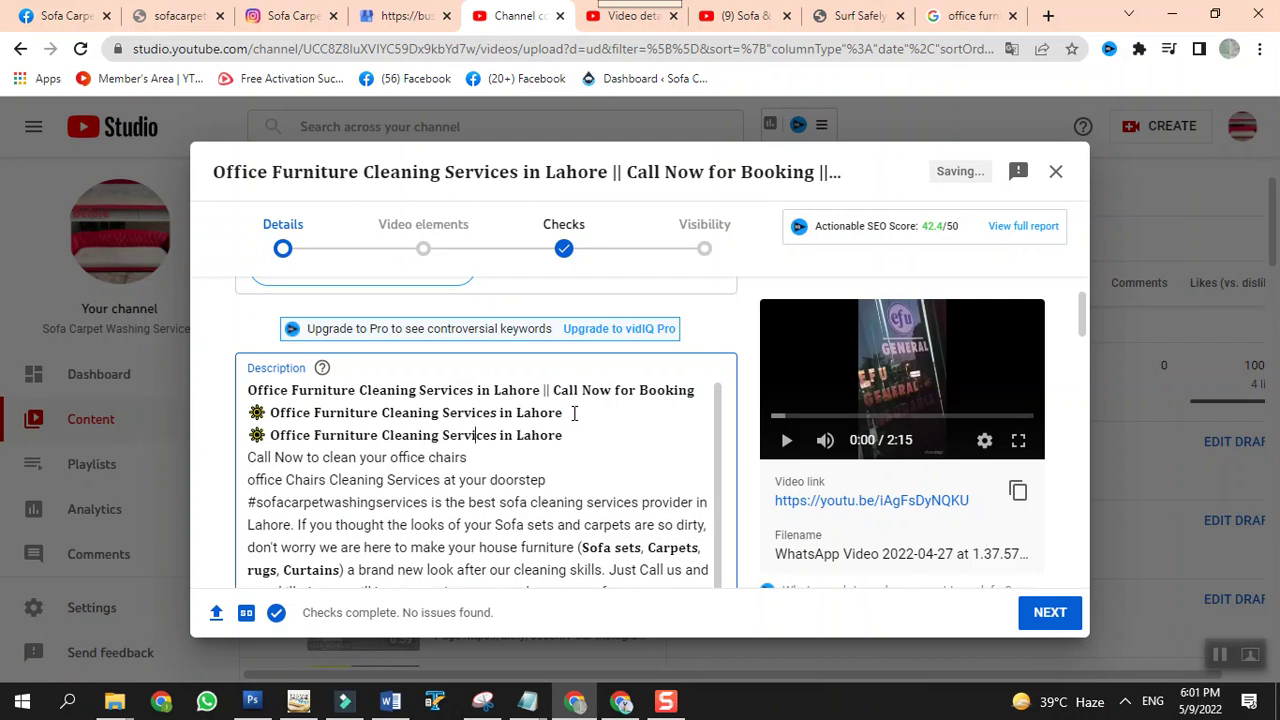
pyautogui.press('Left')
pyautogui.press('Left')
pyautogui.press('Left')
pyautogui.press('BackSpace')
pyautogui.press('BackSpace')
pyautogui.press('BackSpace')
pyautogui.press('BackSpace')
pyautogui.press('BackSpace')
pyautogui.press('BackSpace')
pyautogui.press('BackSpace')
pyautogui.press('BackSpace')
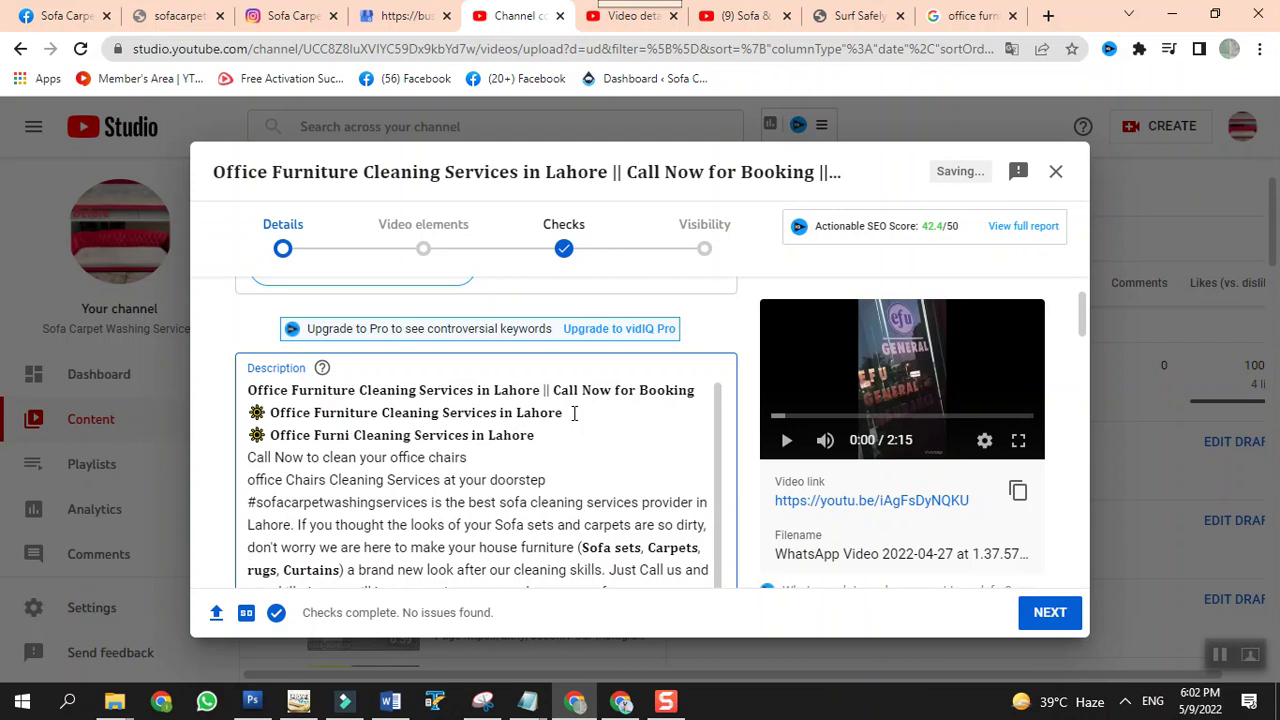
pyautogui.press('BackSpace')
pyautogui.press('BackSpace')
pyautogui.write('Chairs')
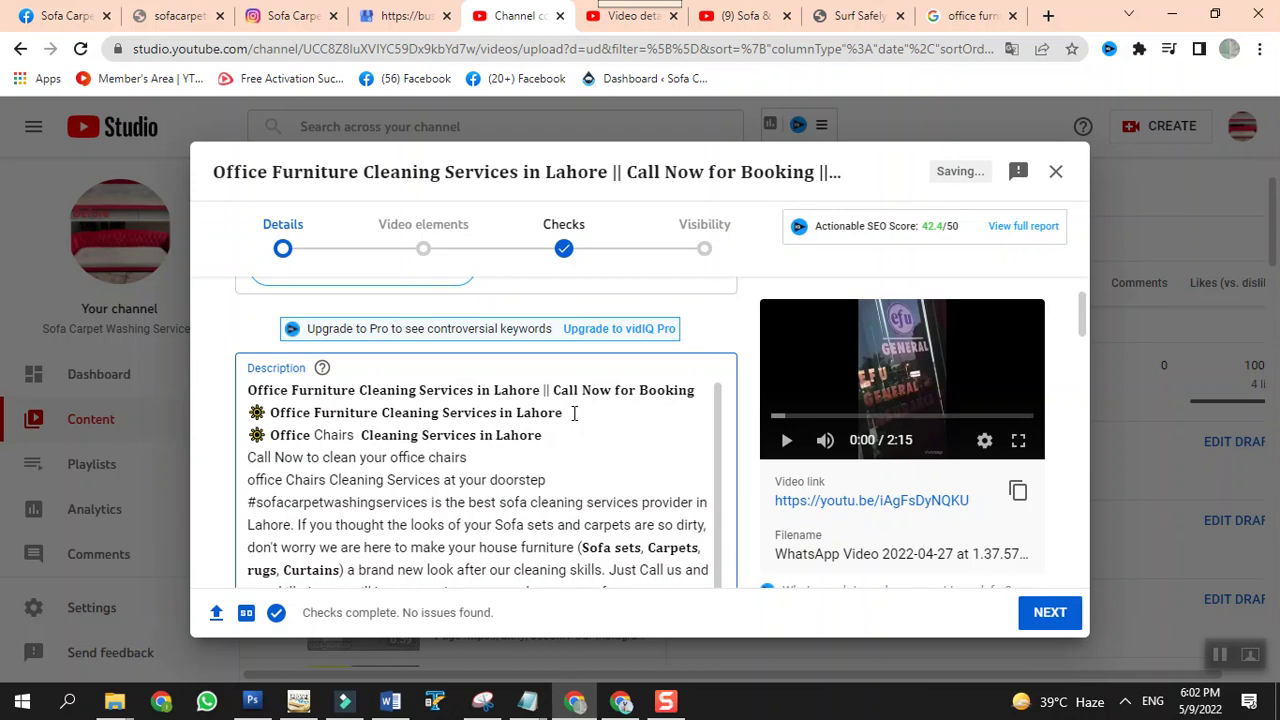
# Add another copy of the emoji line "Office Furniture Cleaning Services in Lahore" below the office chairs line
pyautogui.click(575, 437)
pyautogui.press('Return')
pyautogui.write('☸ Office Furniture Cleaning Services in Lahore')
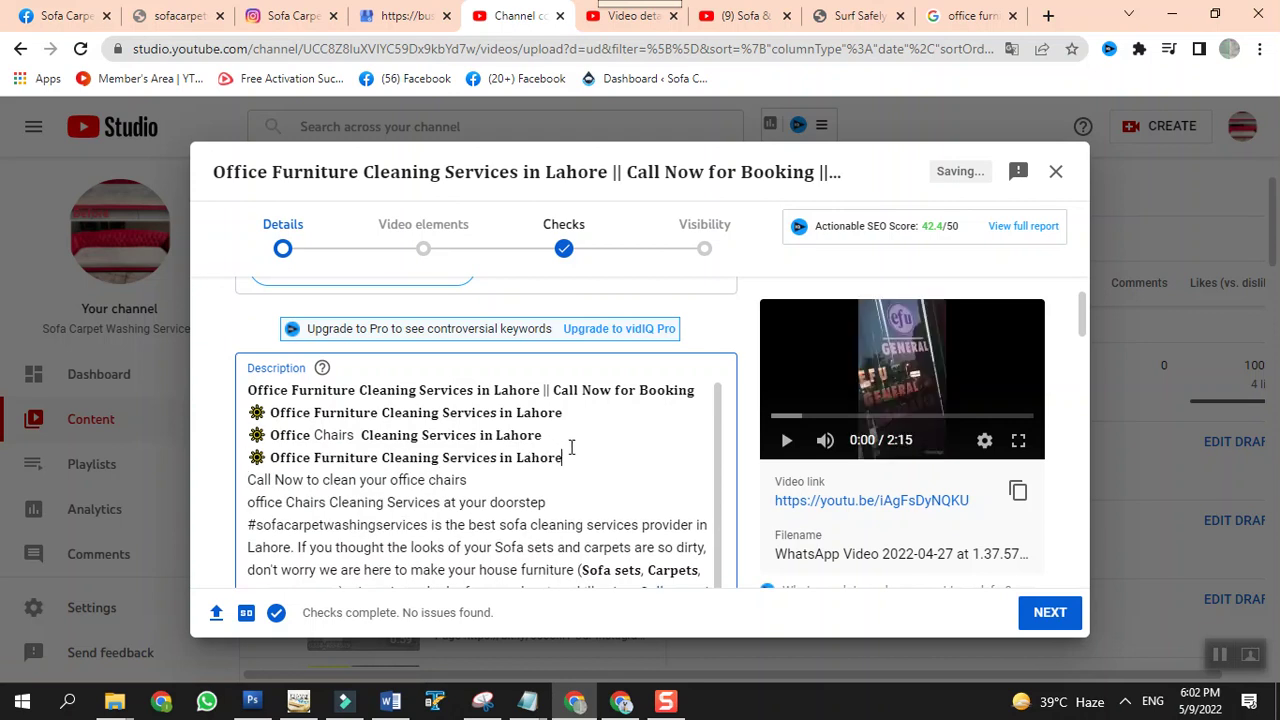
# Replace "Furniture" with "Doors" in the third emoji line so it reads "Office Doors Cleaning Services in Lahore"
pyautogui.click(376, 457)
pyautogui.press('BackSpace')
pyautogui.press('BackSpace')
pyautogui.press('BackSpace')
pyautogui.press('BackSpace')
pyautogui.press('BackSpace')
pyautogui.press('BackSpace')
pyautogui.press('BackSpace')
pyautogui.press('BackSpace')
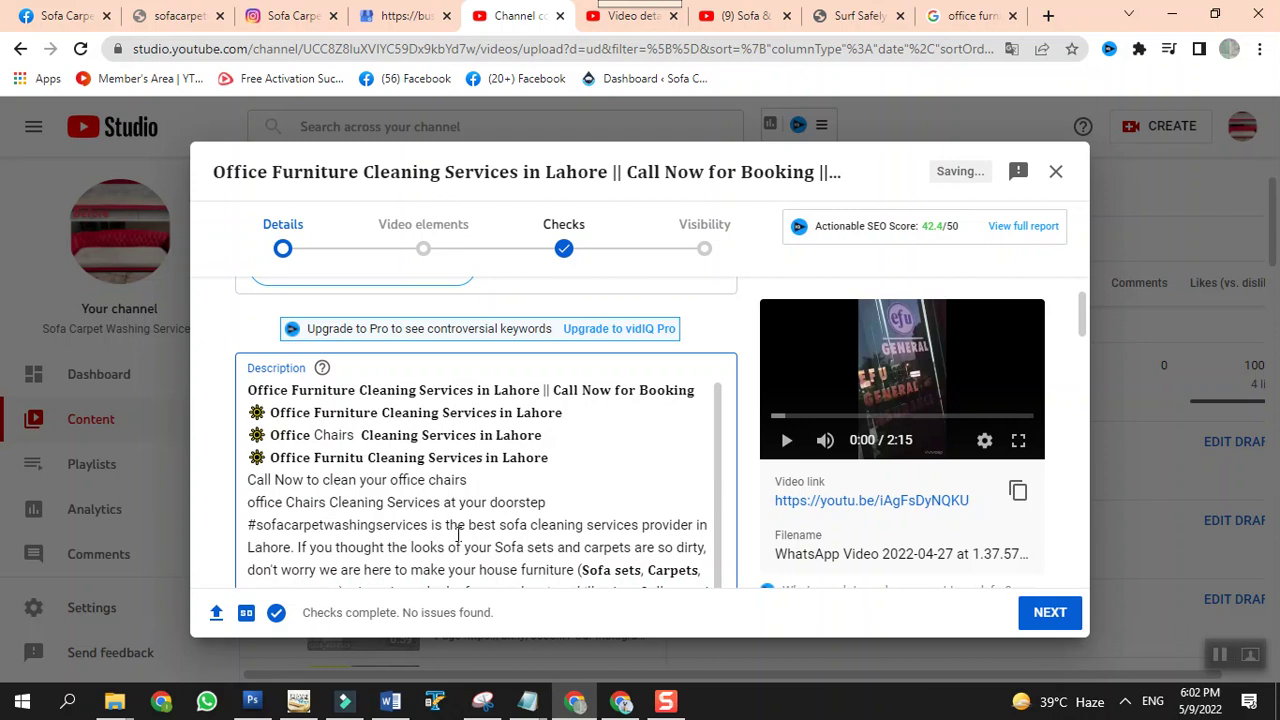
pyautogui.press('BackSpace')
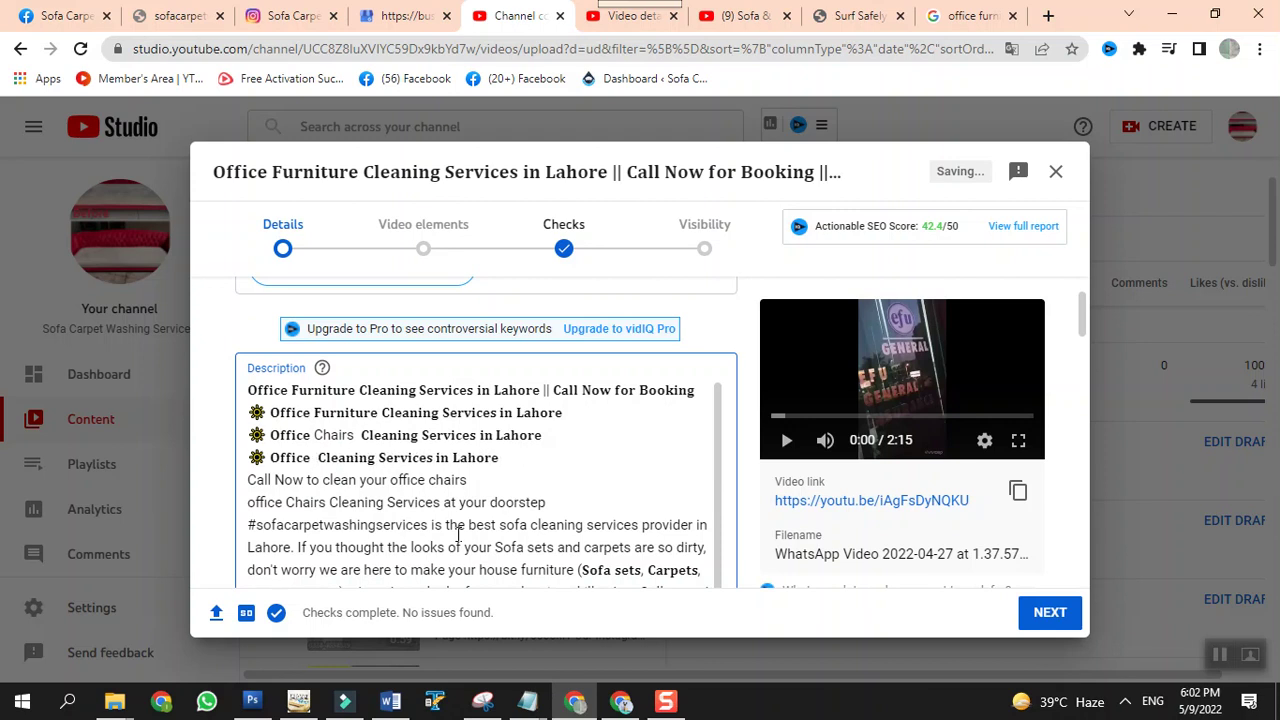
pyautogui.write('Doors')
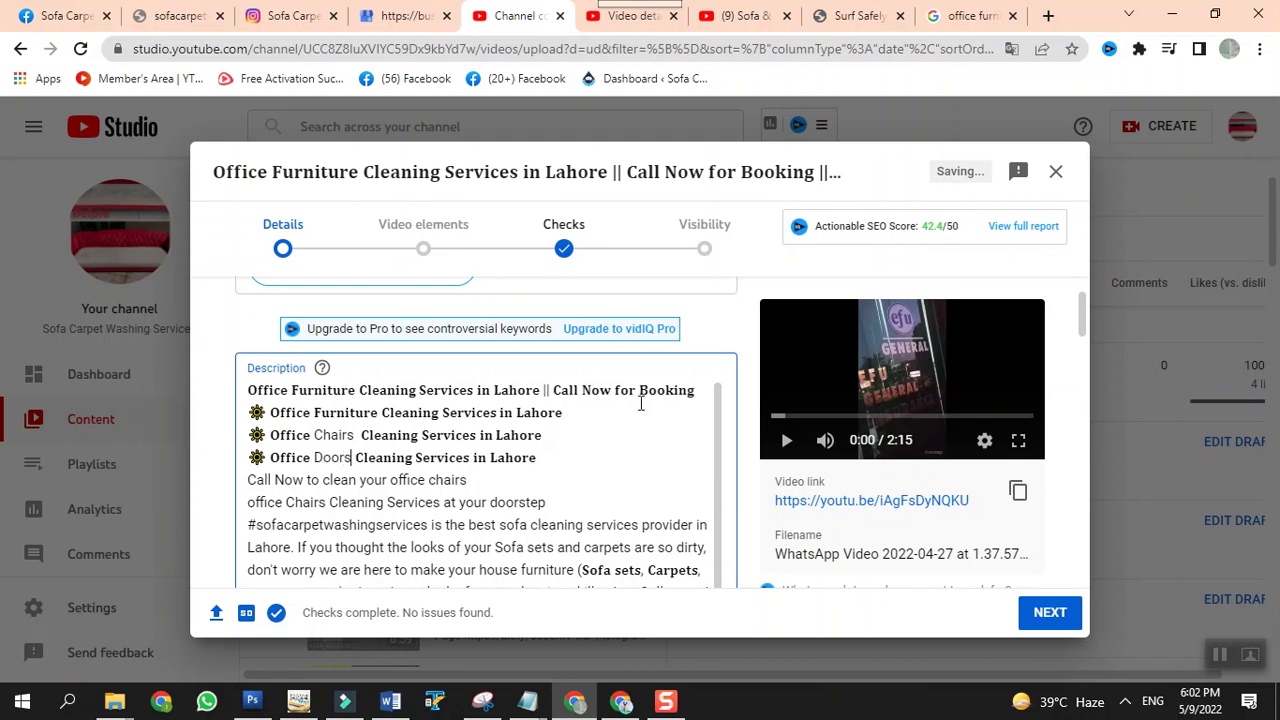
# Add a copy of the emoji furniture line below the office doors line, changing it to "Office Carpet Cleaning Services in Lahore"
pyautogui.click(583, 480)
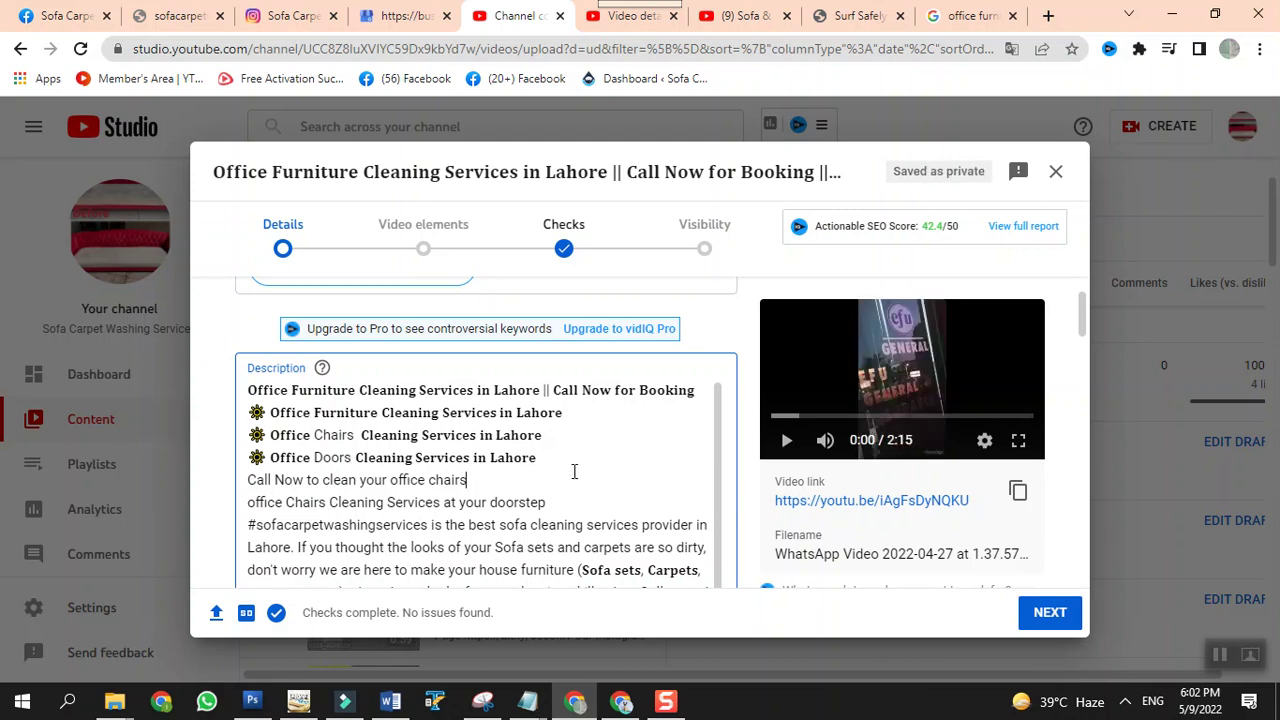
pyautogui.press('Up')
pyautogui.press('Right')
pyautogui.press('Right')
pyautogui.press('Right')
pyautogui.press('Right')
pyautogui.press('Right')
pyautogui.press('Right')
pyautogui.press('Return')
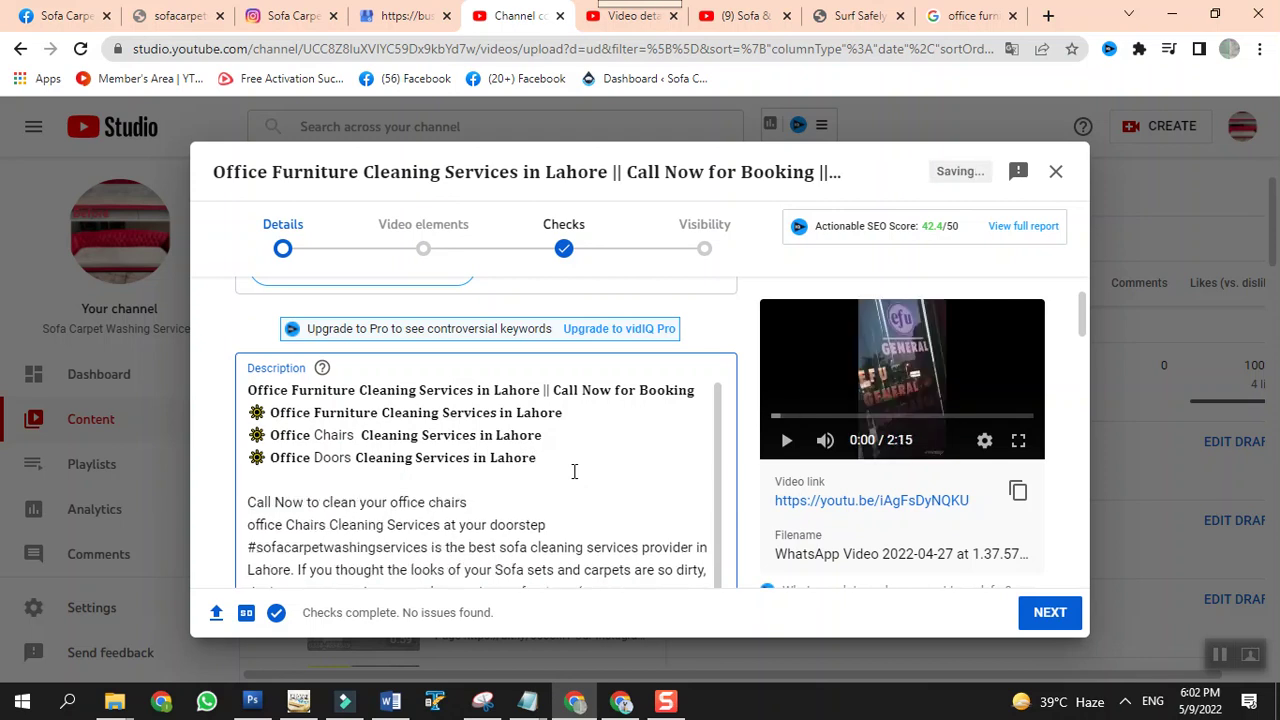
pyautogui.write('☀ Office Furniture Cleaning Services in Lahore')
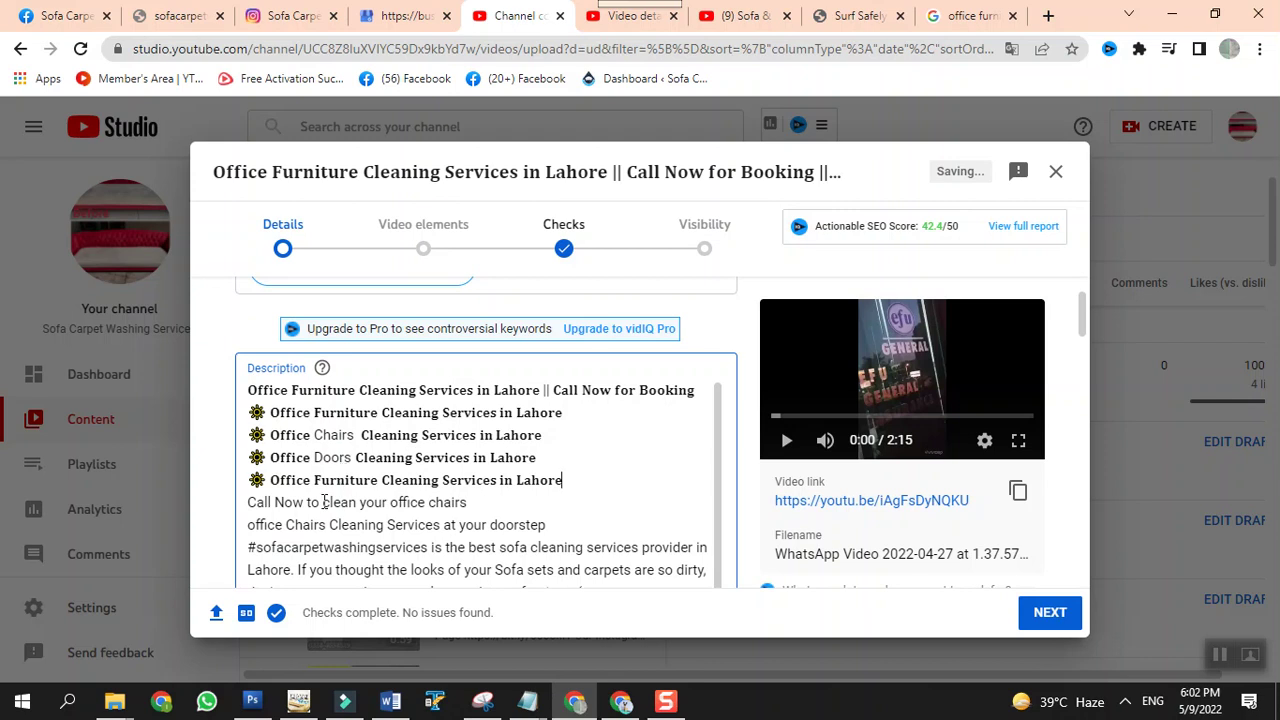
pyautogui.moveTo(316, 477); pyautogui.dragTo(379, 476)
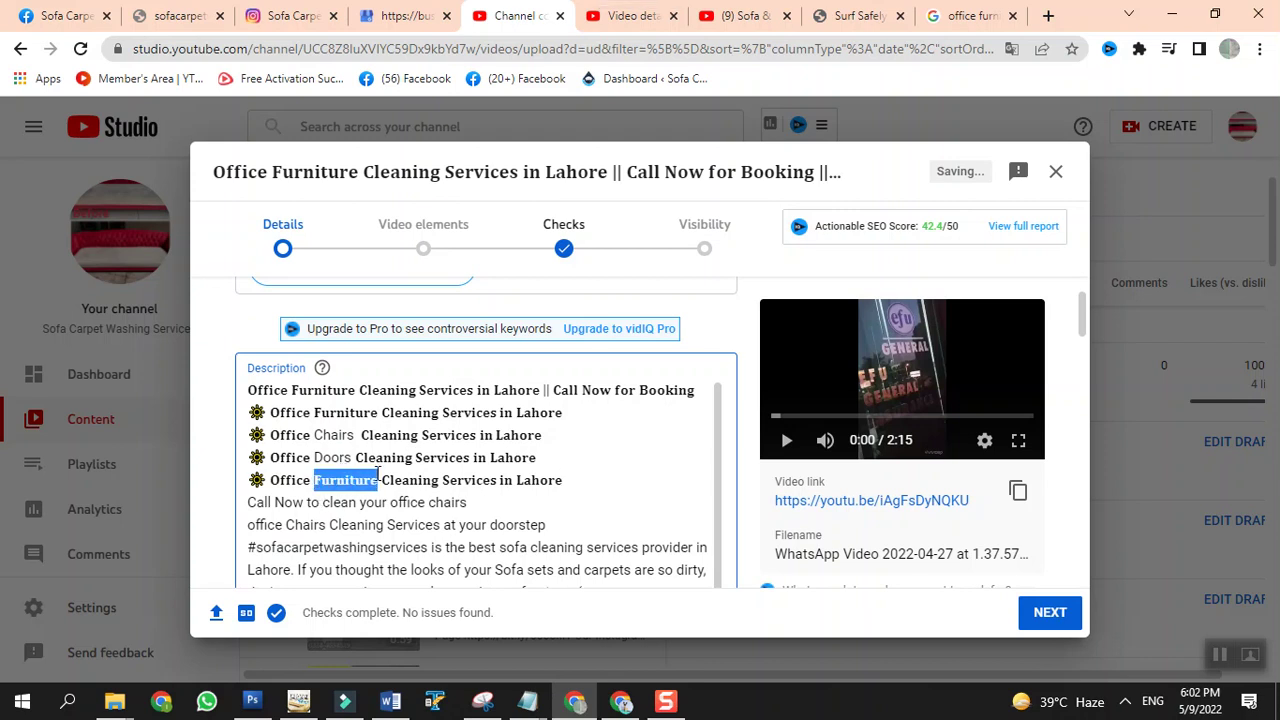
pyautogui.write('Carpet')
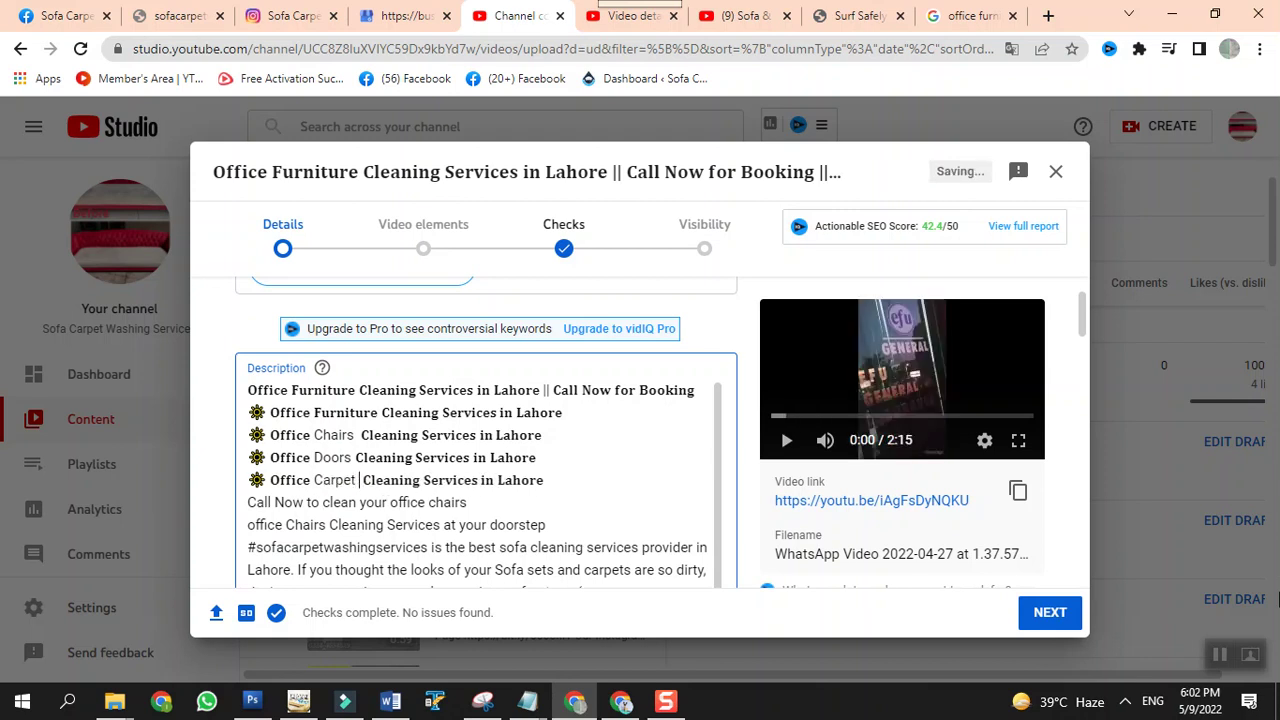
# Start a new line below the office carpet line with the copied sun emoji and the text "Sofa Cleaning Services"
pyautogui.click(564, 494)
pyautogui.click(564, 483)
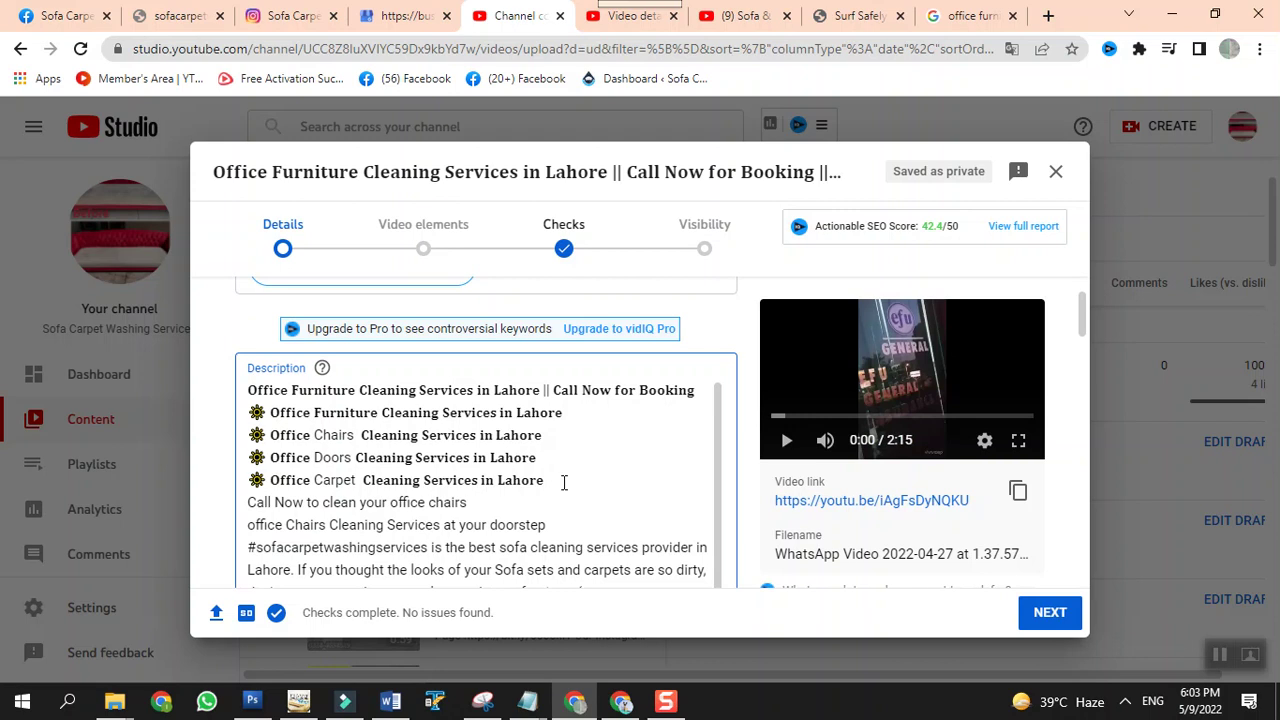
pyautogui.press('Return')
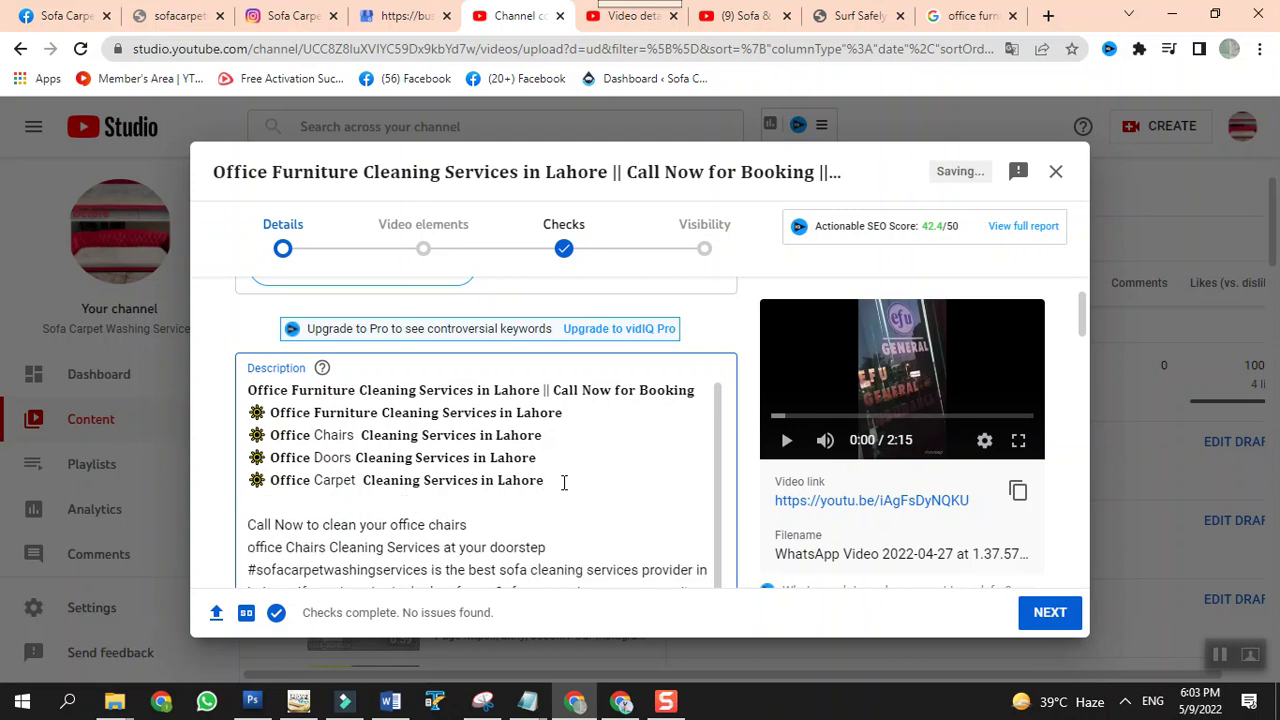
pyautogui.moveTo(248, 482); pyautogui.dragTo(266, 489)
pyautogui.hotkey('ctrl', 'c')
pyautogui.click(268, 503)
pyautogui.hotkey('ctrl', 'v')
pyautogui.write('Sofa ')
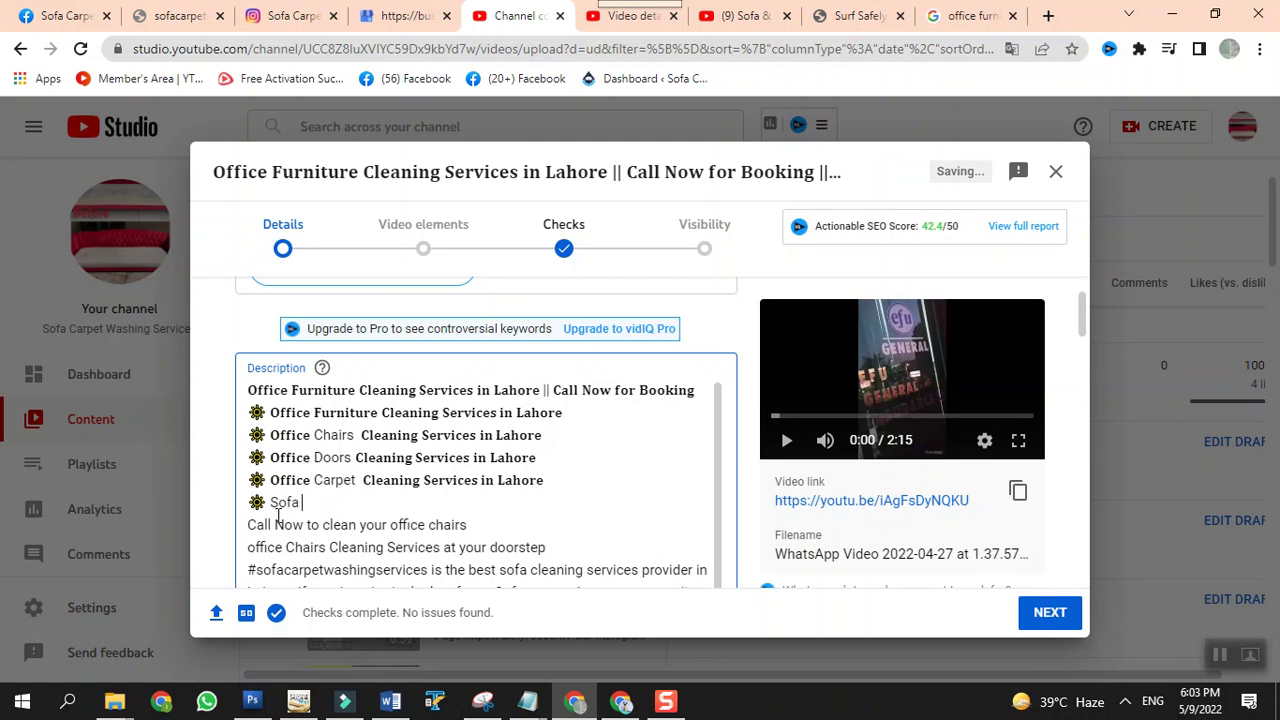
pyautogui.write('Cleaning Services')
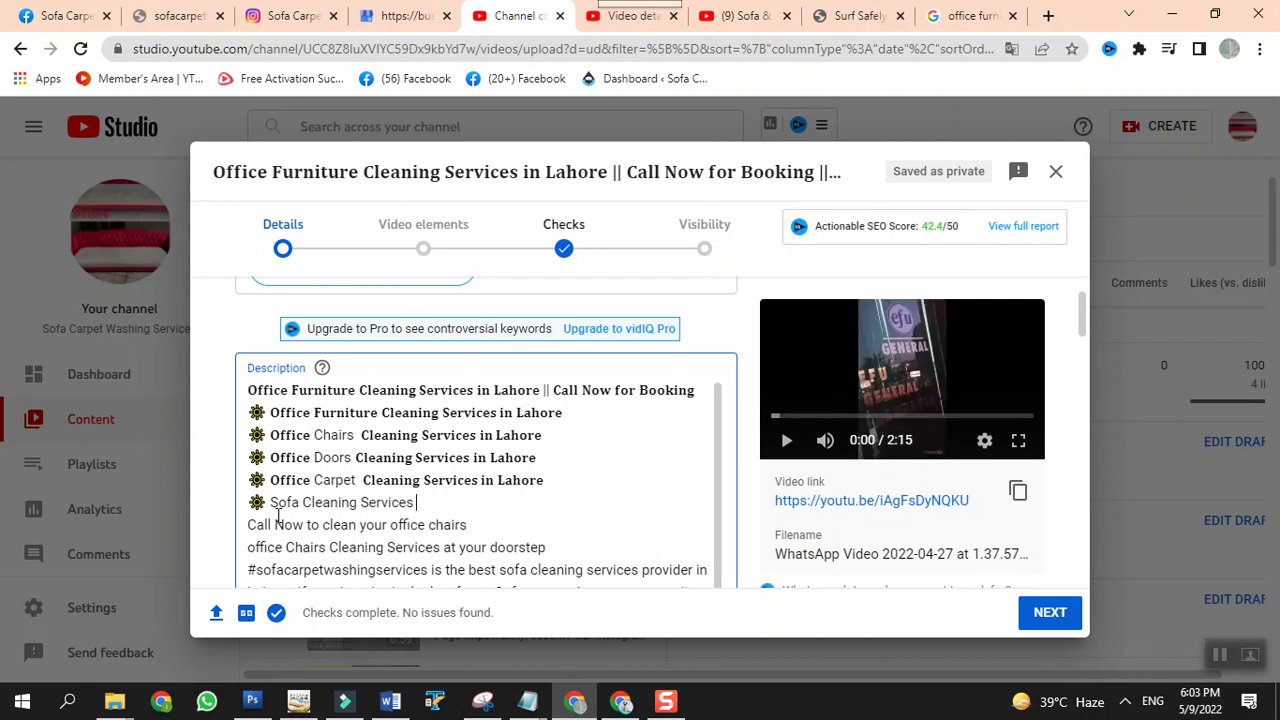
# Complete the sofa line as "Sofa Cleaning Services in Lahore", removing the duplicated word "Services"
pyautogui.write('Servce')
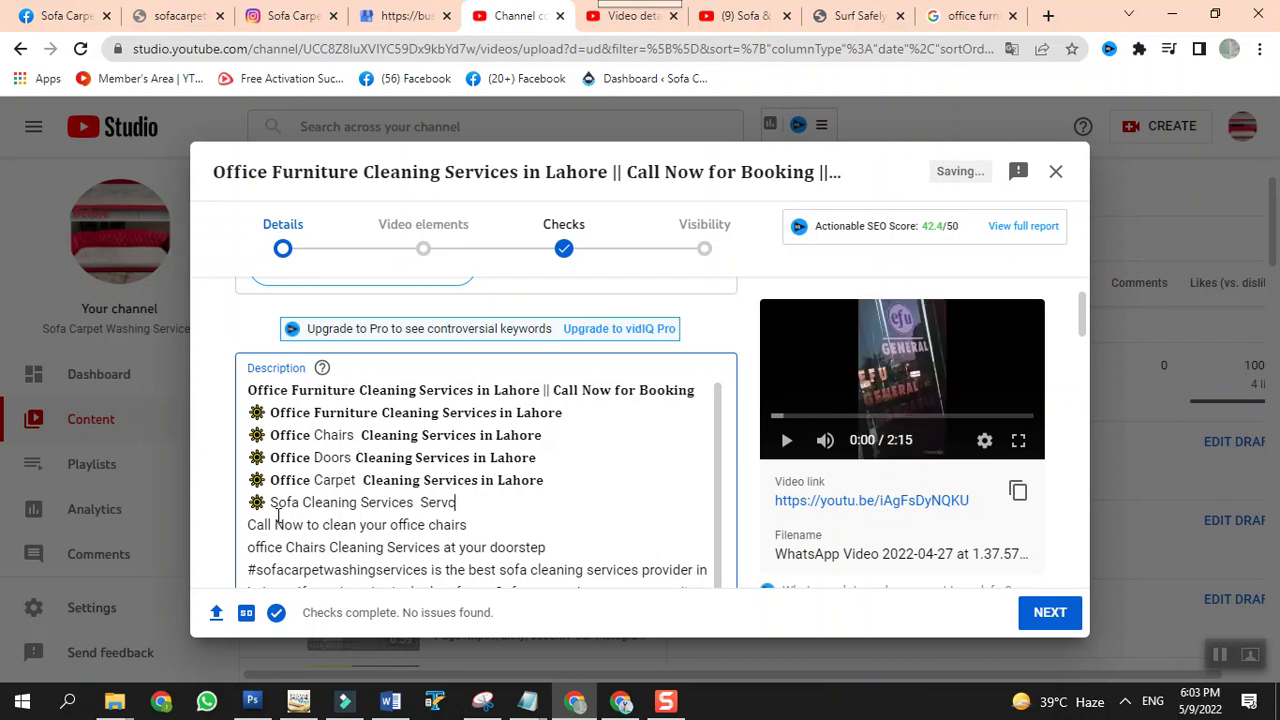
pyautogui.press('BackSpace')
pyautogui.press('BackSpace')
pyautogui.press('BackSpace')
pyautogui.press('BackSpace')
pyautogui.write('rvices in Lahore')
pyautogui.click(417, 504)
pyautogui.press('BackSpace')
pyautogui.press('BackSpace')
pyautogui.press('BackSpace')
pyautogui.press('BackSpace')
pyautogui.press('BackSpace')
pyautogui.press('BackSpace')
pyautogui.press('BackSpace')
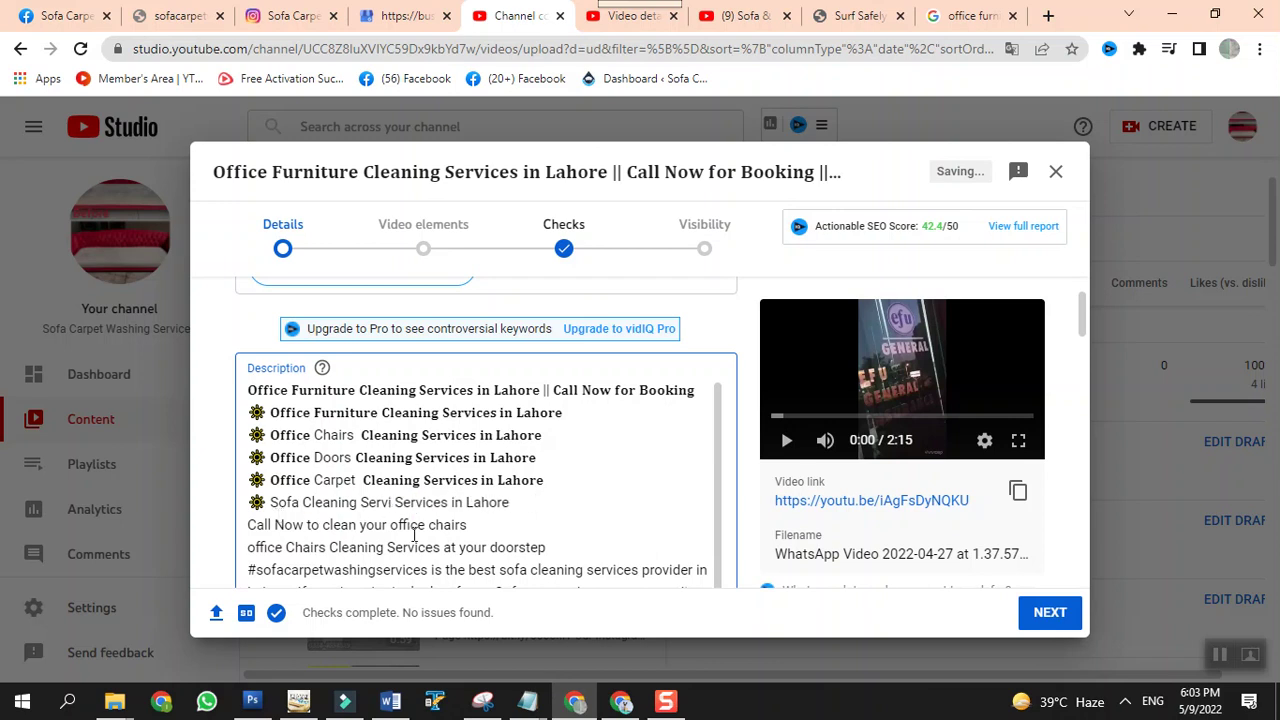
pyautogui.press('BackSpace')
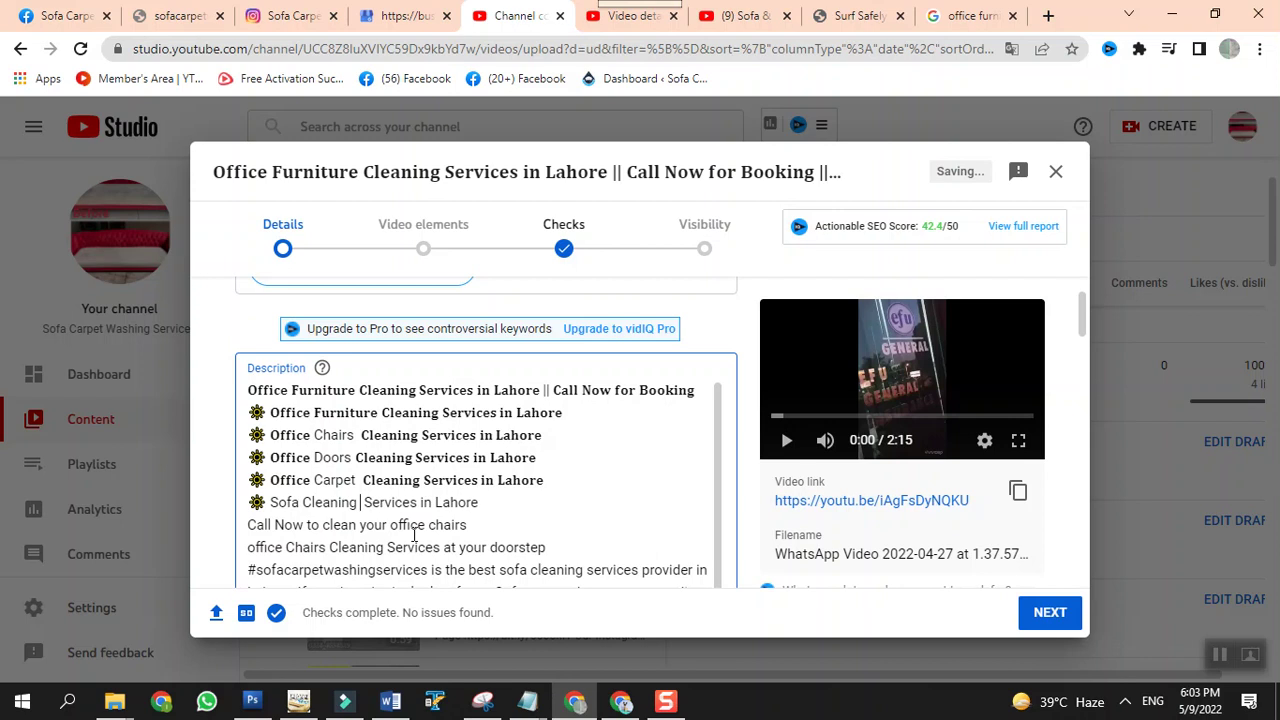
# Copy the description's two lines about cleaning office chairs into the small caps font generator on the fsymbols site
pyautogui.scroll(-1, 414, 535)
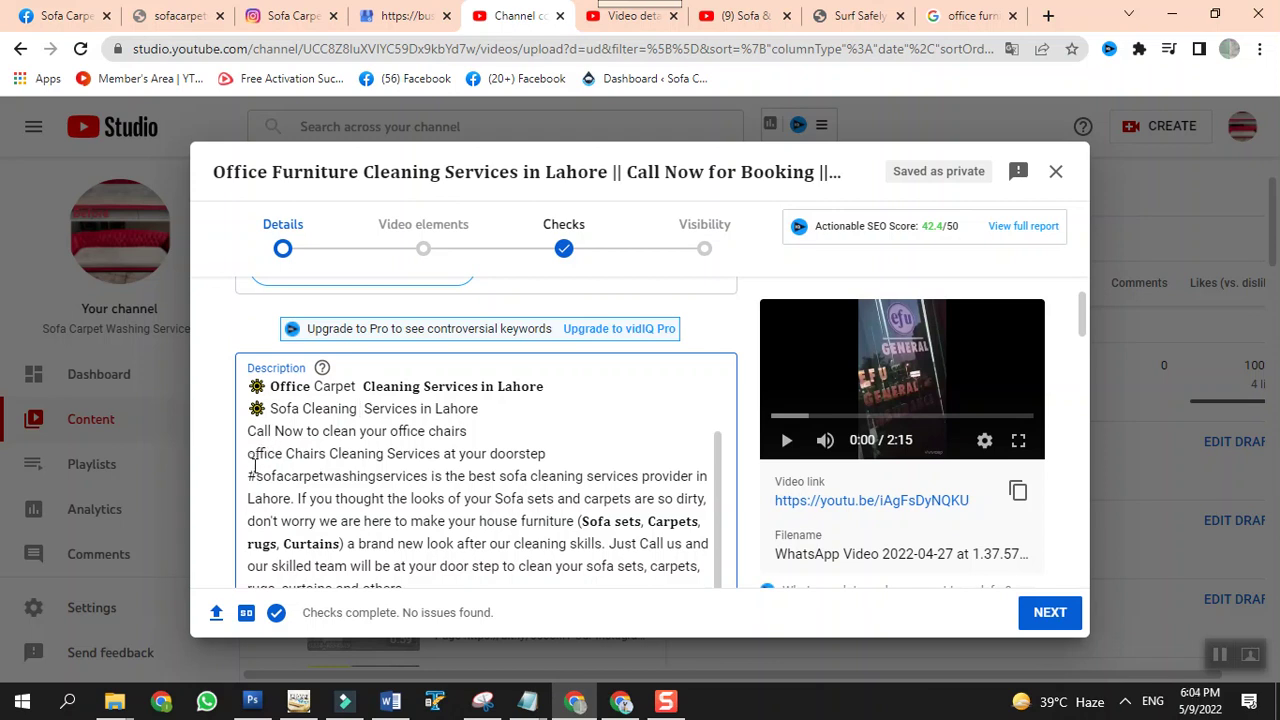
pyautogui.click(562, 453)
pyautogui.moveTo(249, 432); pyautogui.dragTo(546, 452)
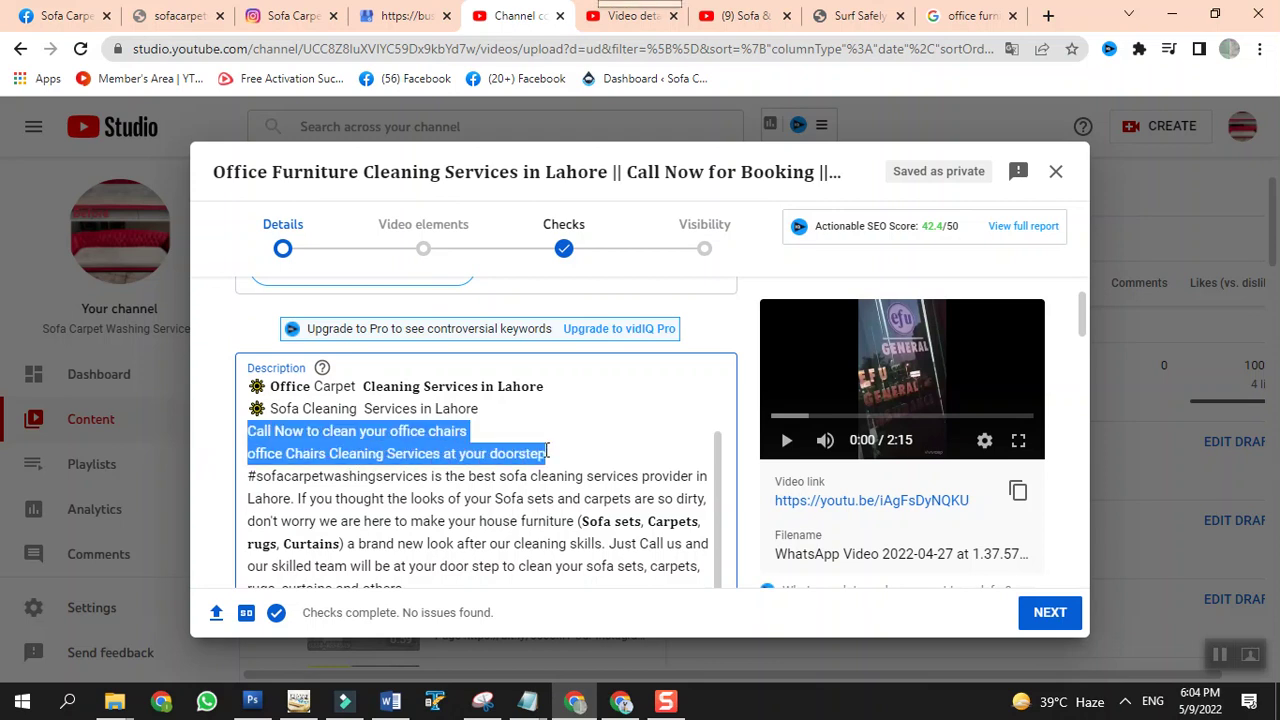
pyautogui.click(622, 703)
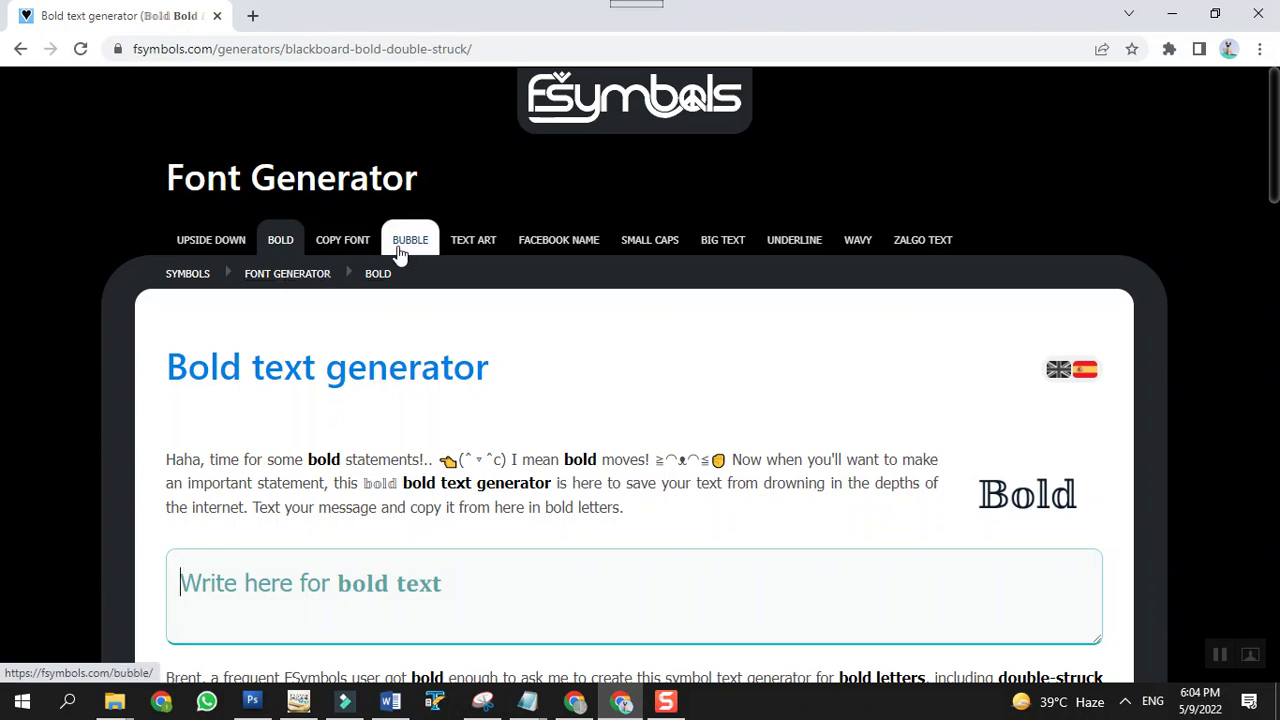
pyautogui.click(652, 244)
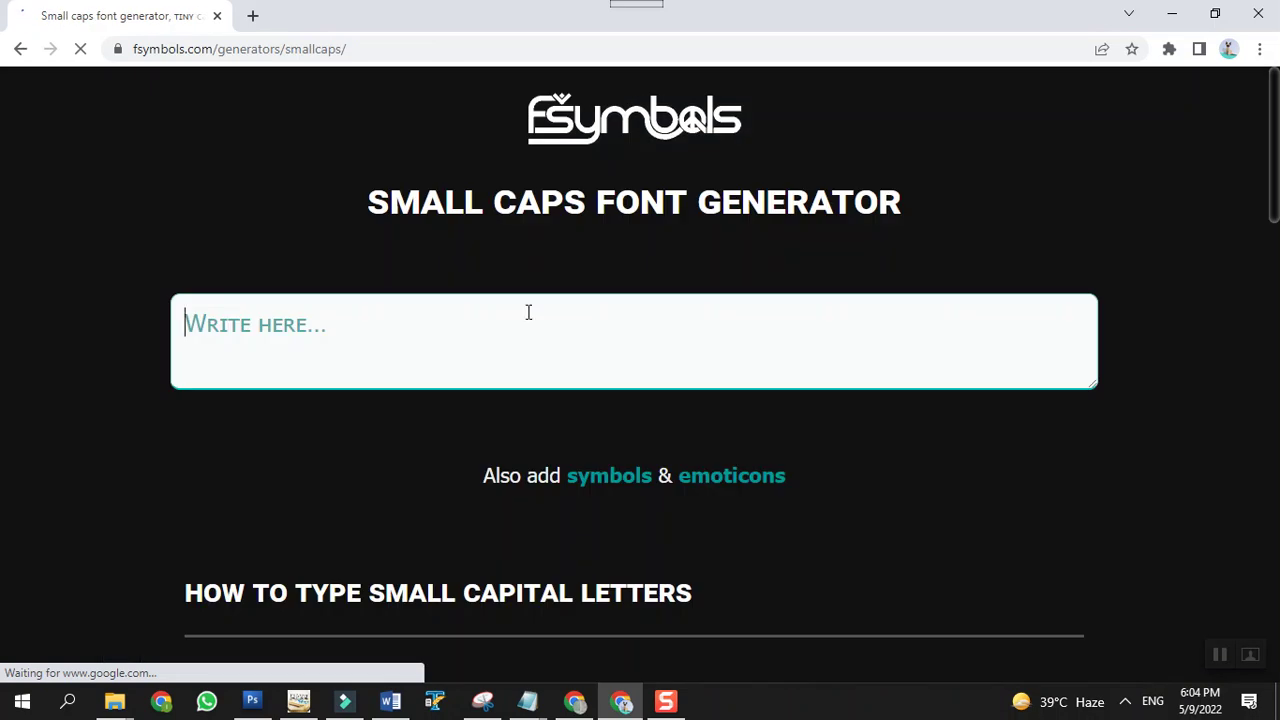
pyautogui.hotkey('ctrl', 'v')
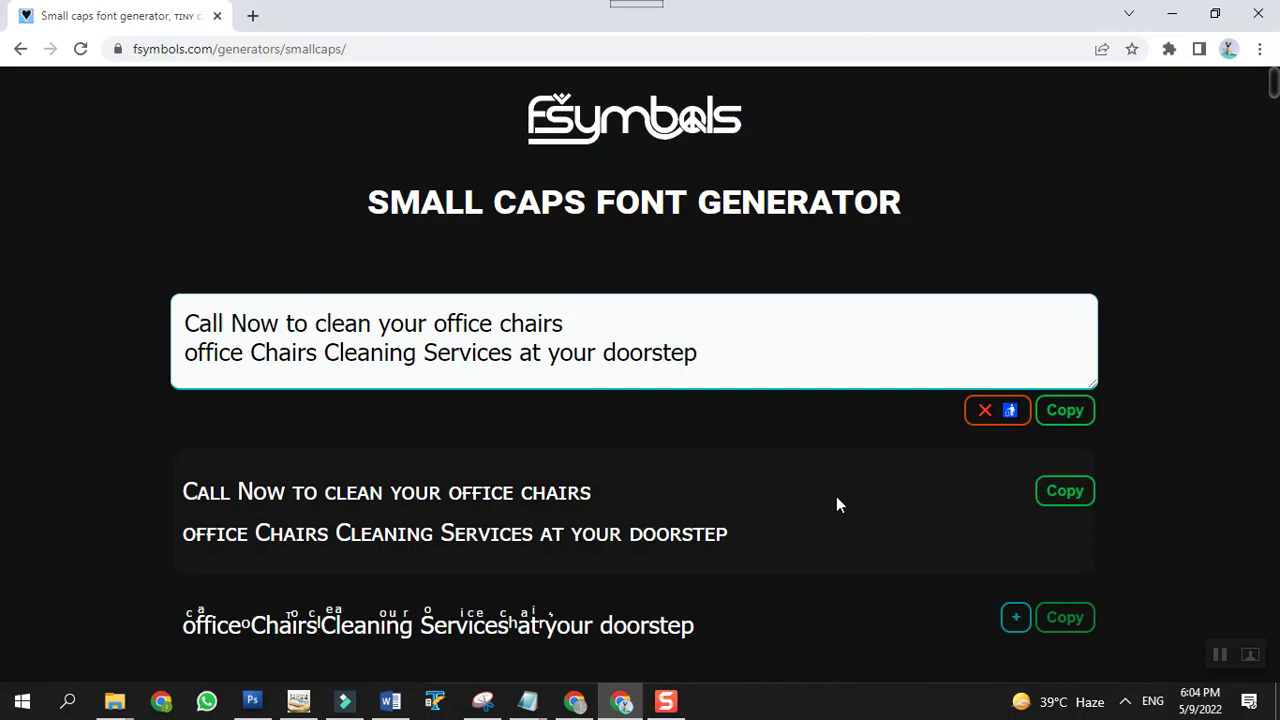
# Copy the first small caps version and replace the two selected office chairs lines in the YouTube description with it
pyautogui.scroll(-1, 836, 497)
pyautogui.scroll(-5, 836, 505)
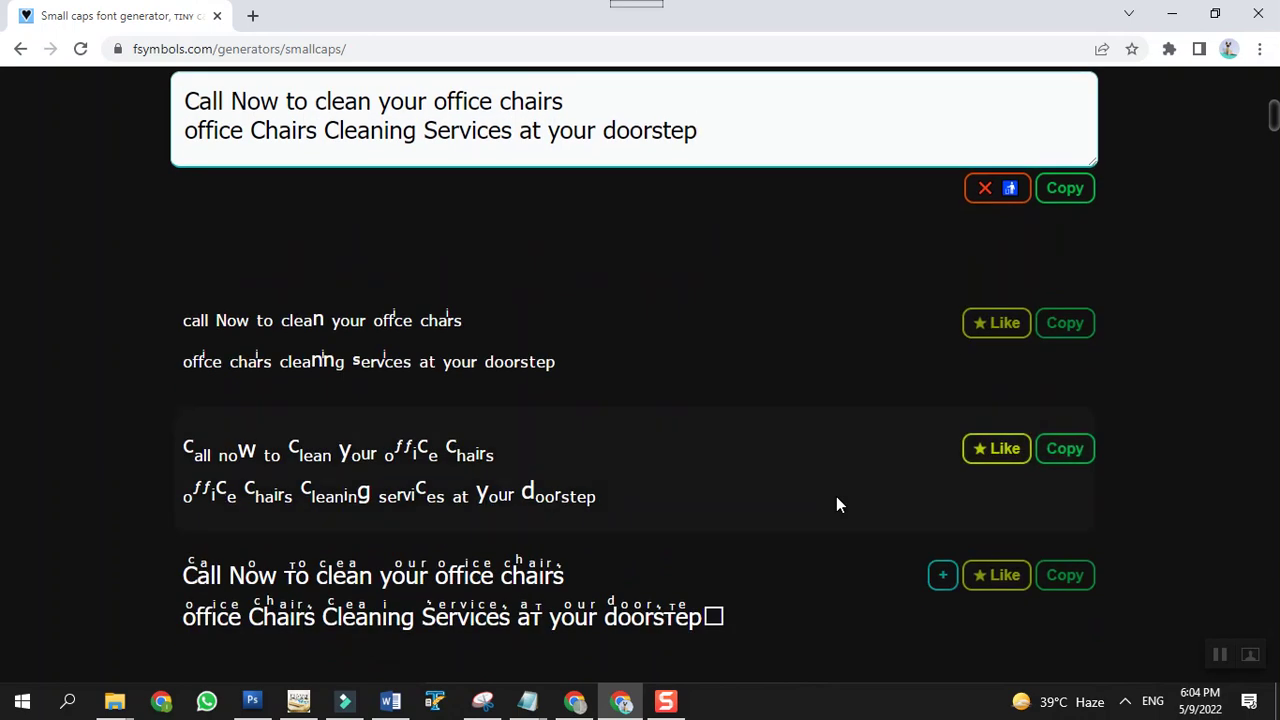
pyautogui.scroll(-2, 836, 497)
pyautogui.scroll(-3, 838, 505)
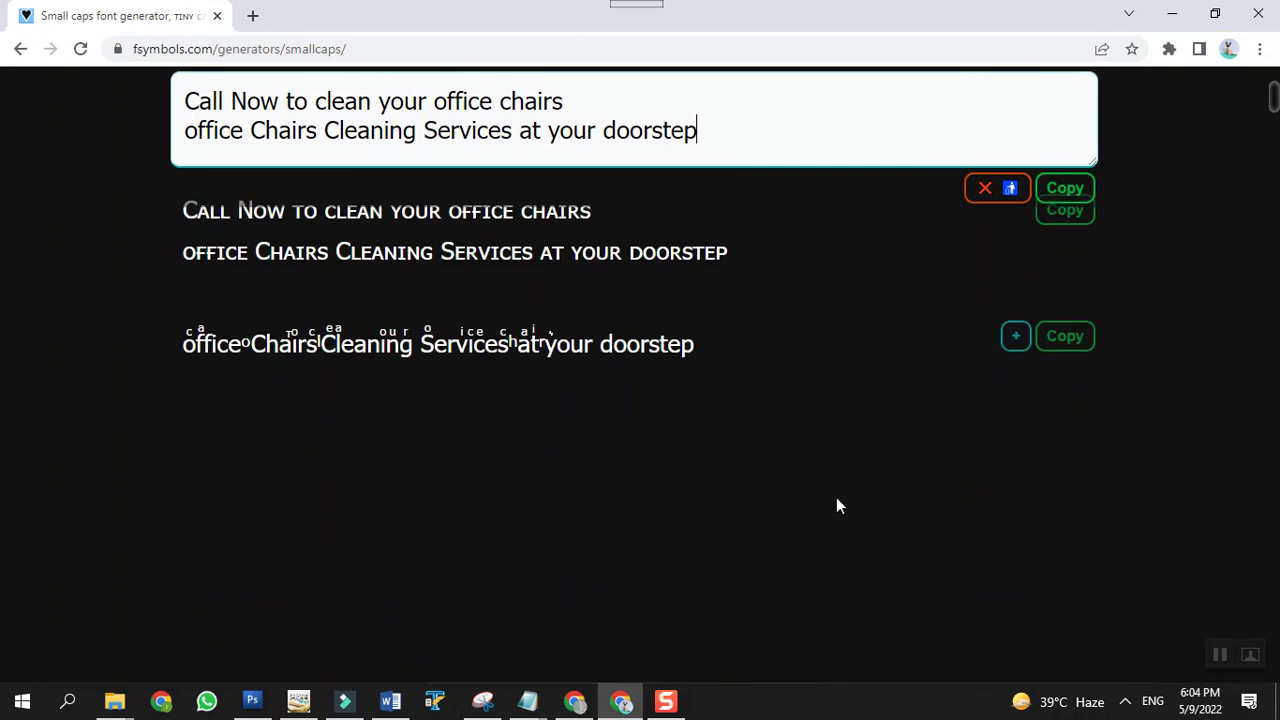
pyautogui.scroll(5, 838, 497)
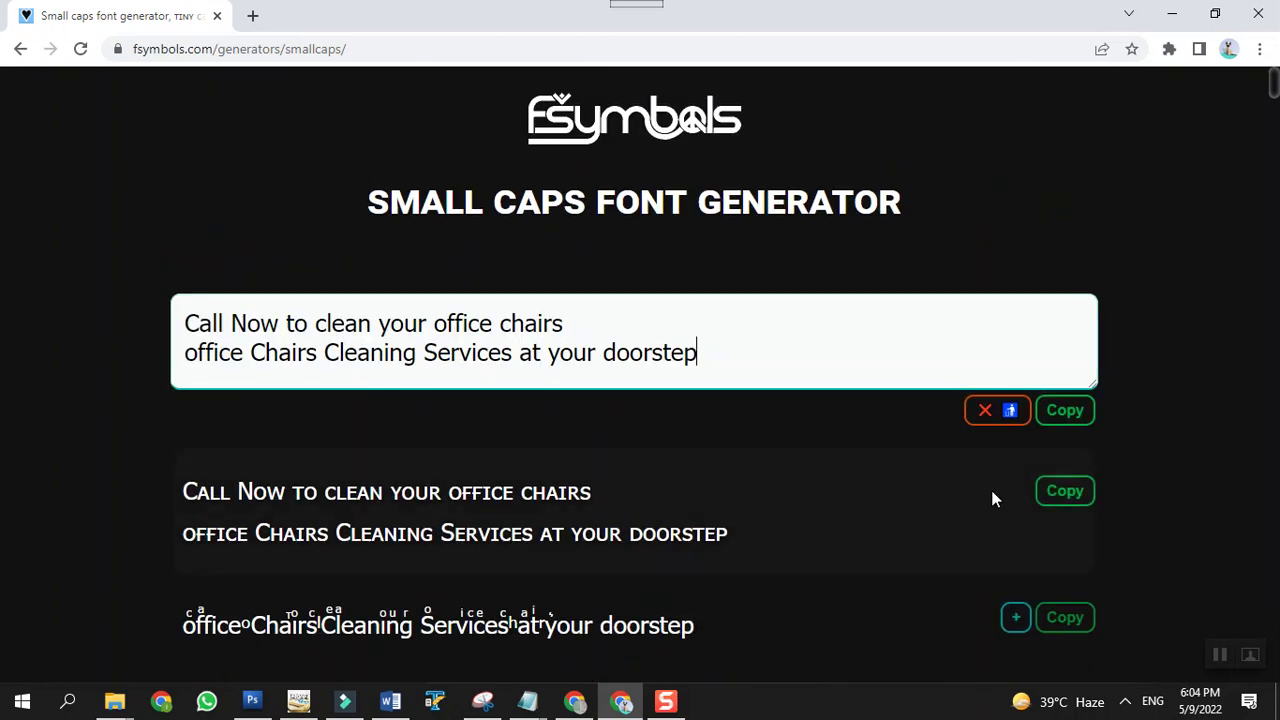
pyautogui.click(1086, 500)
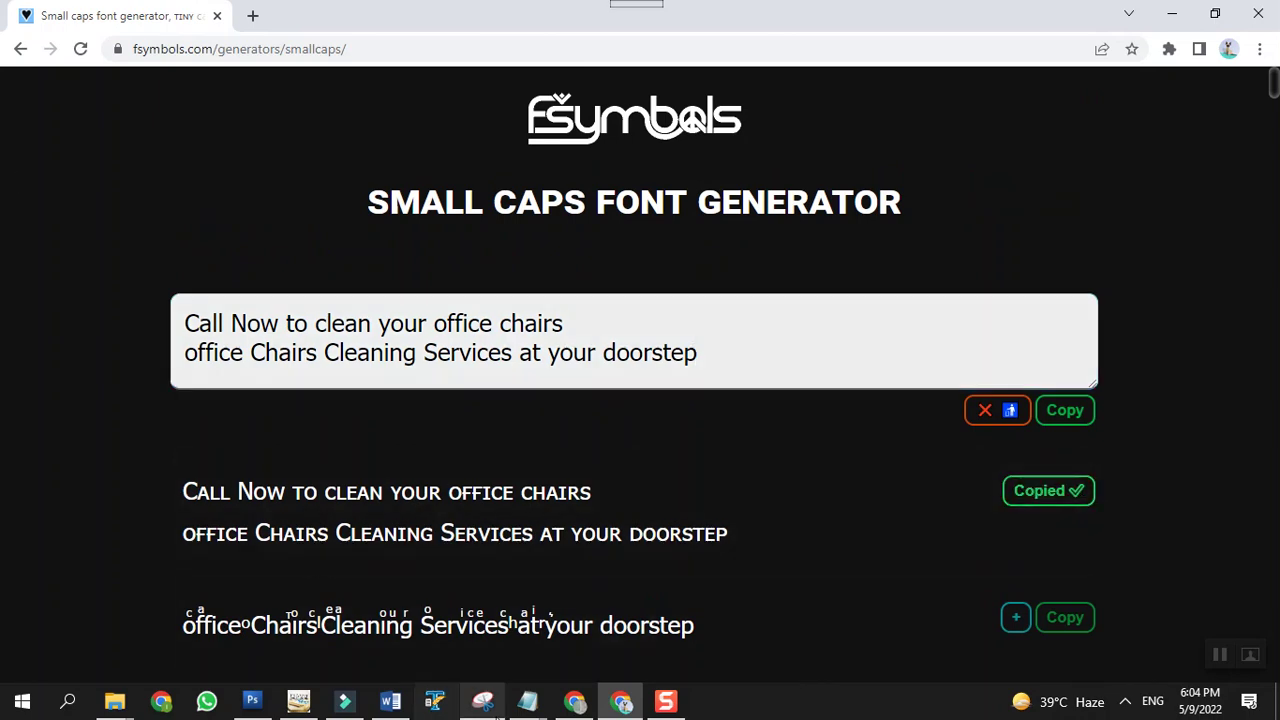
pyautogui.click(570, 703)
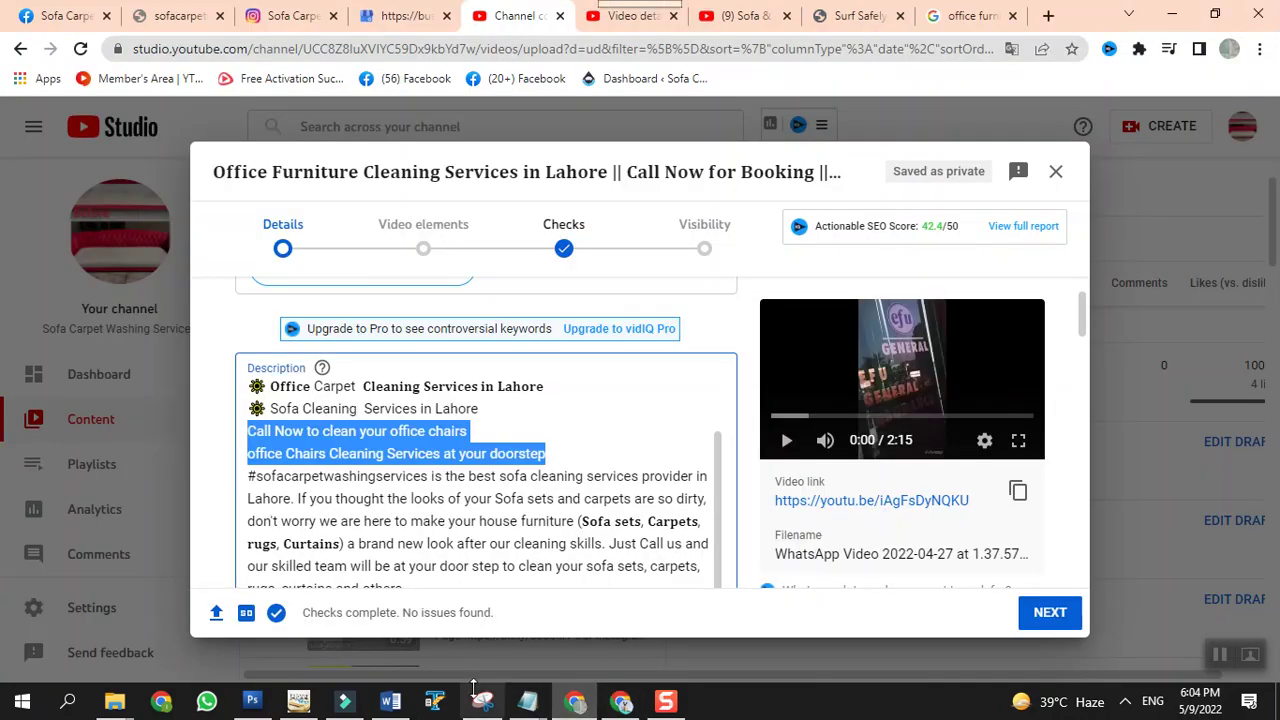
pyautogui.hotkey('ctrl', 'v')
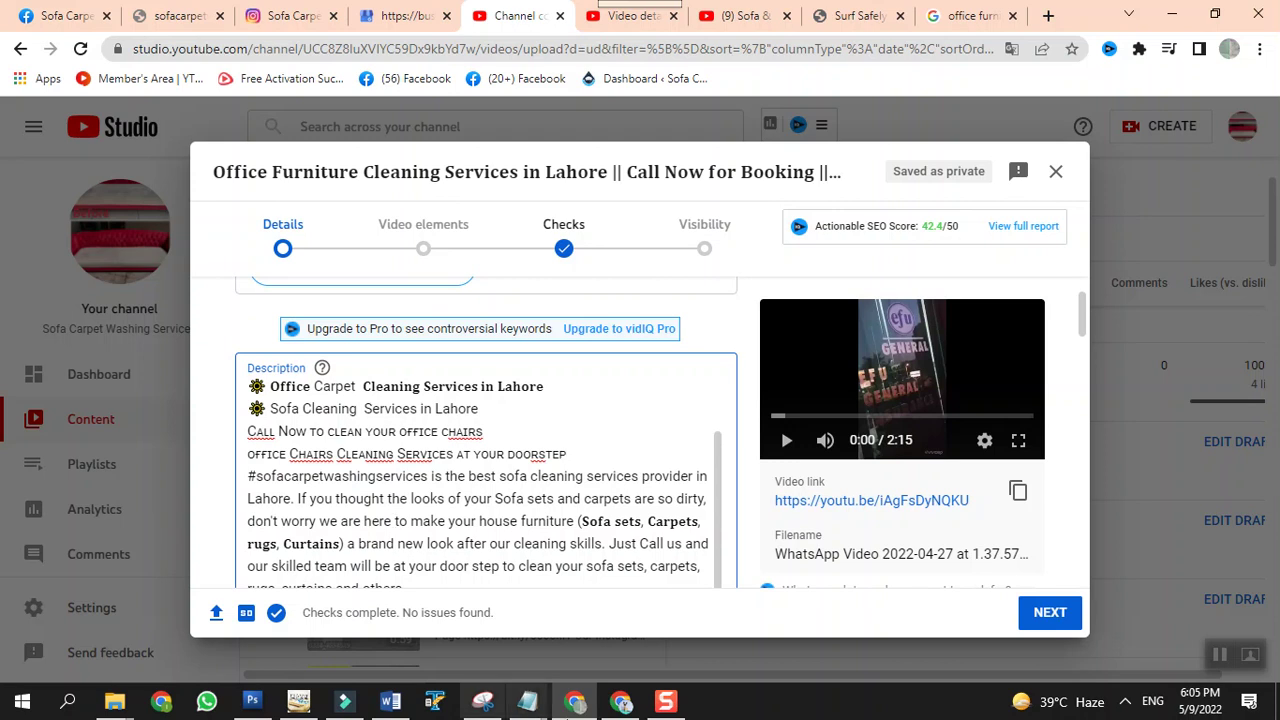
pyautogui.click(620, 701)
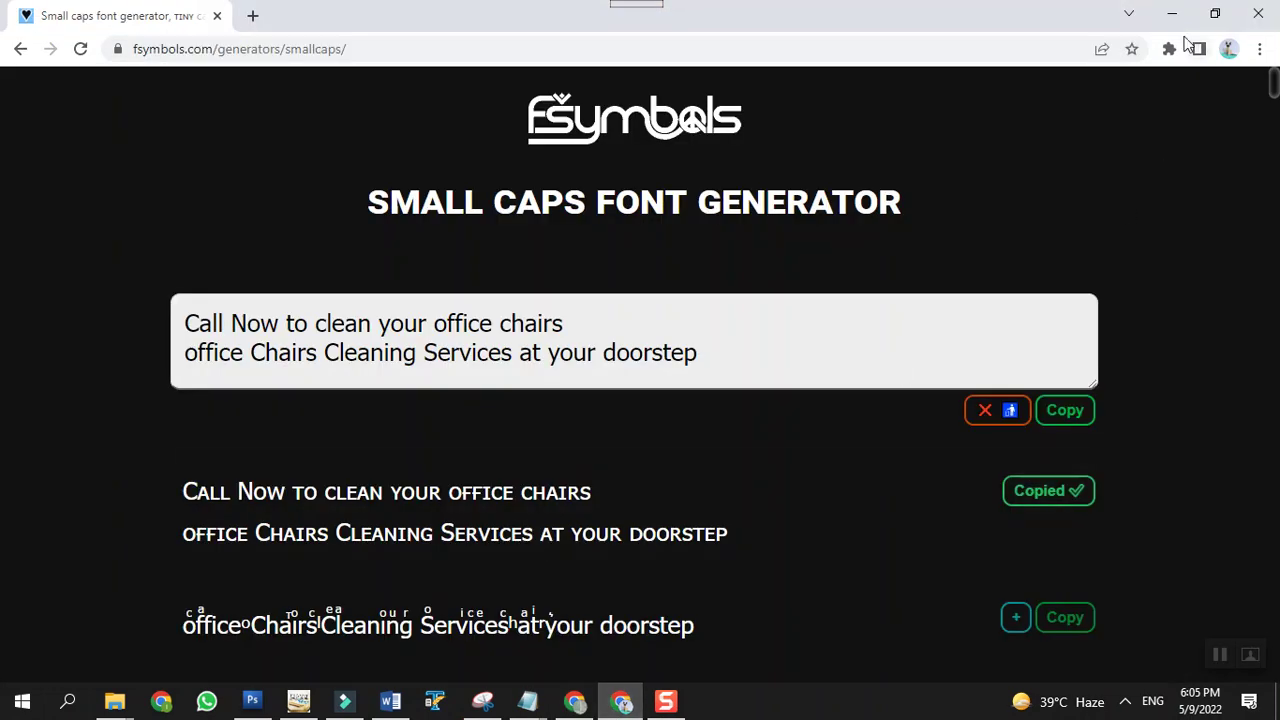
pyautogui.click(1168, 49)
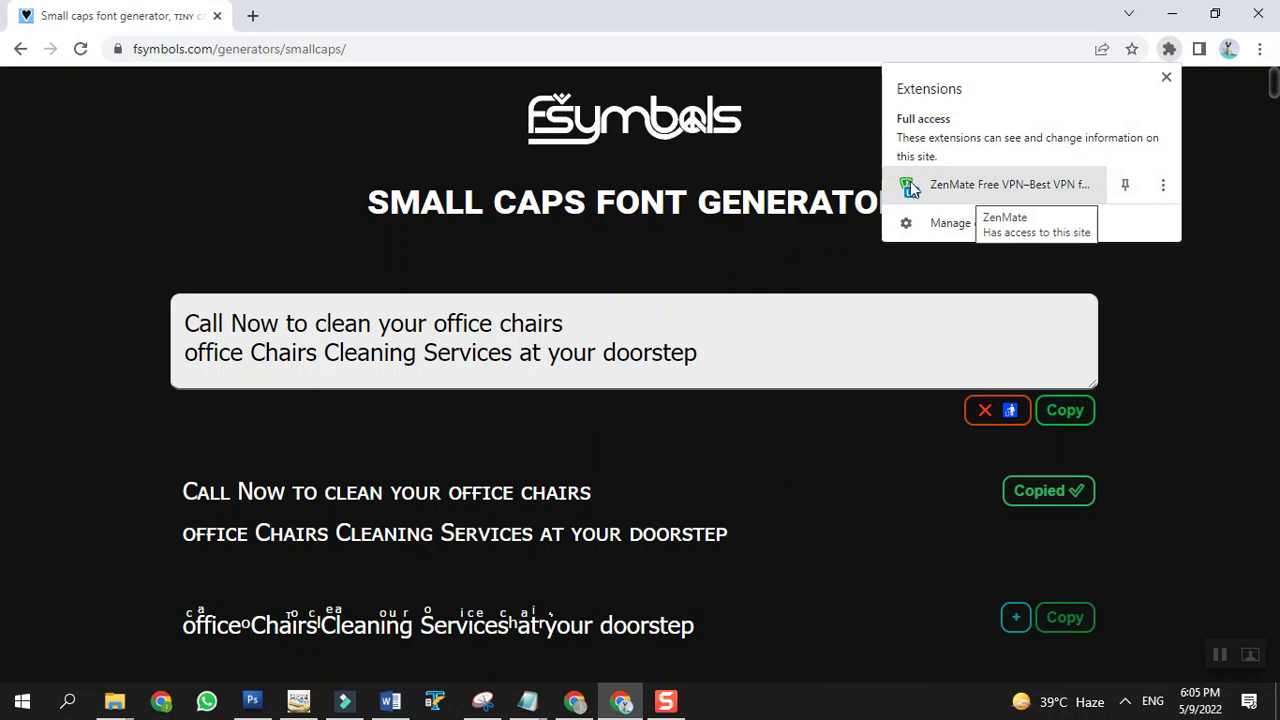
pyautogui.click(729, 34)
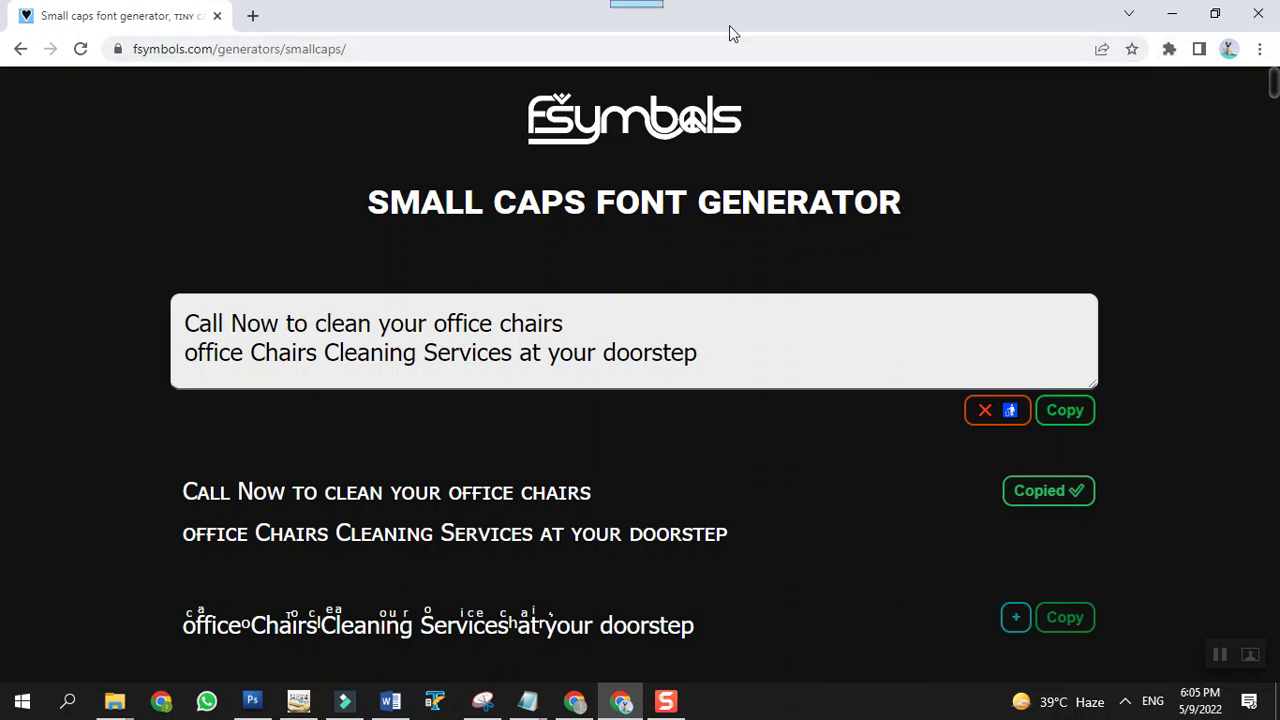
pyautogui.click(1170, 14)
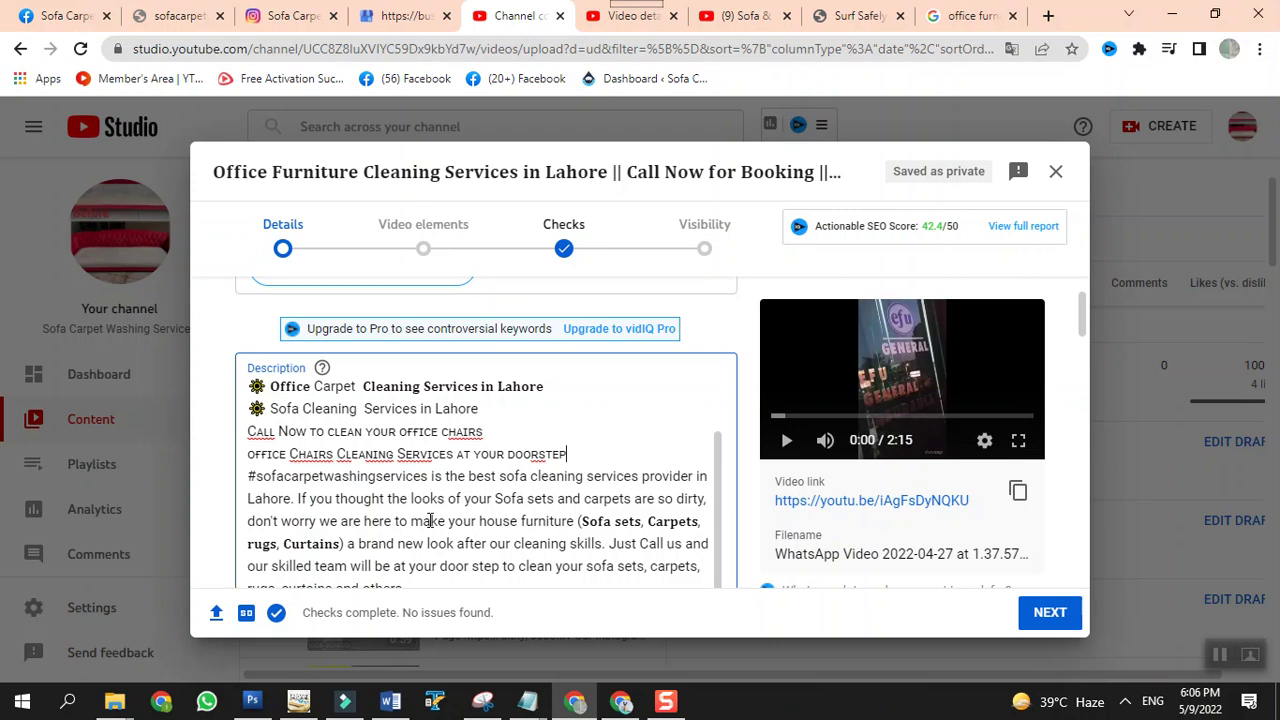
# Review the rest of the description, from the #sofacarpetwashingservices paragraph down to the diamond-marked sofa cleaning keyword lines
pyautogui.scroll(-2, 430, 520)
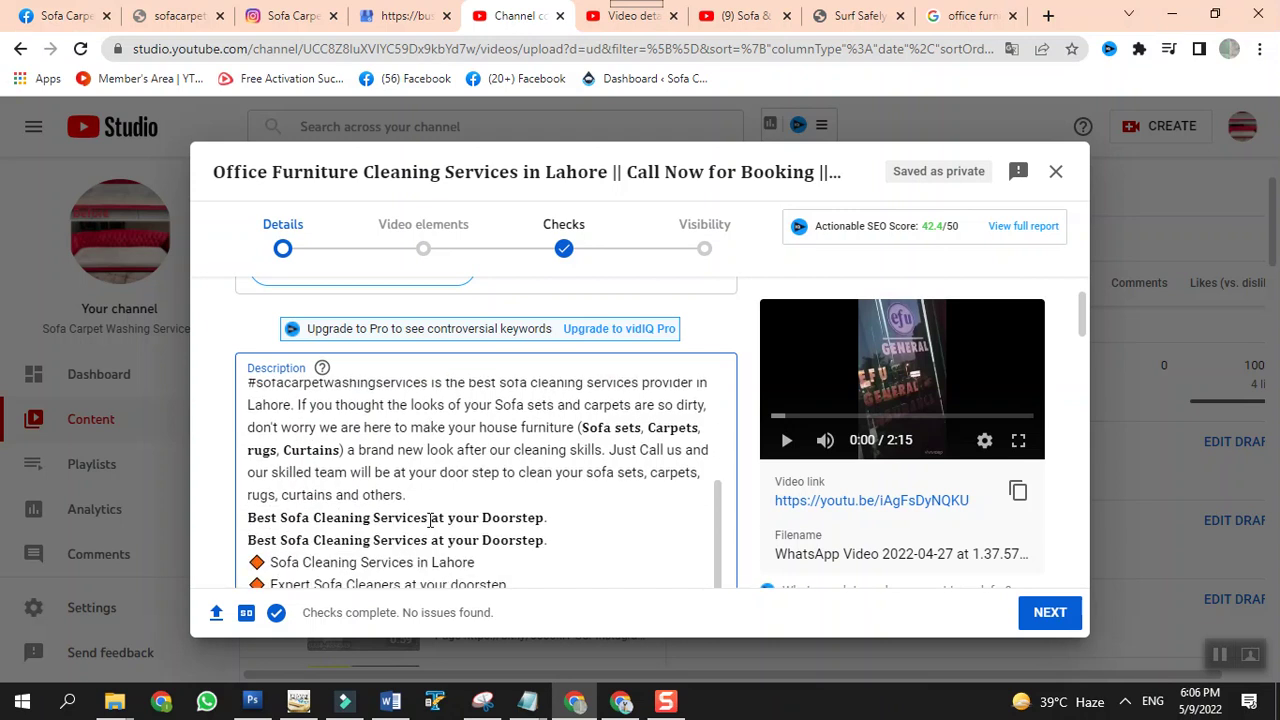
pyautogui.scroll(2, 430, 520)
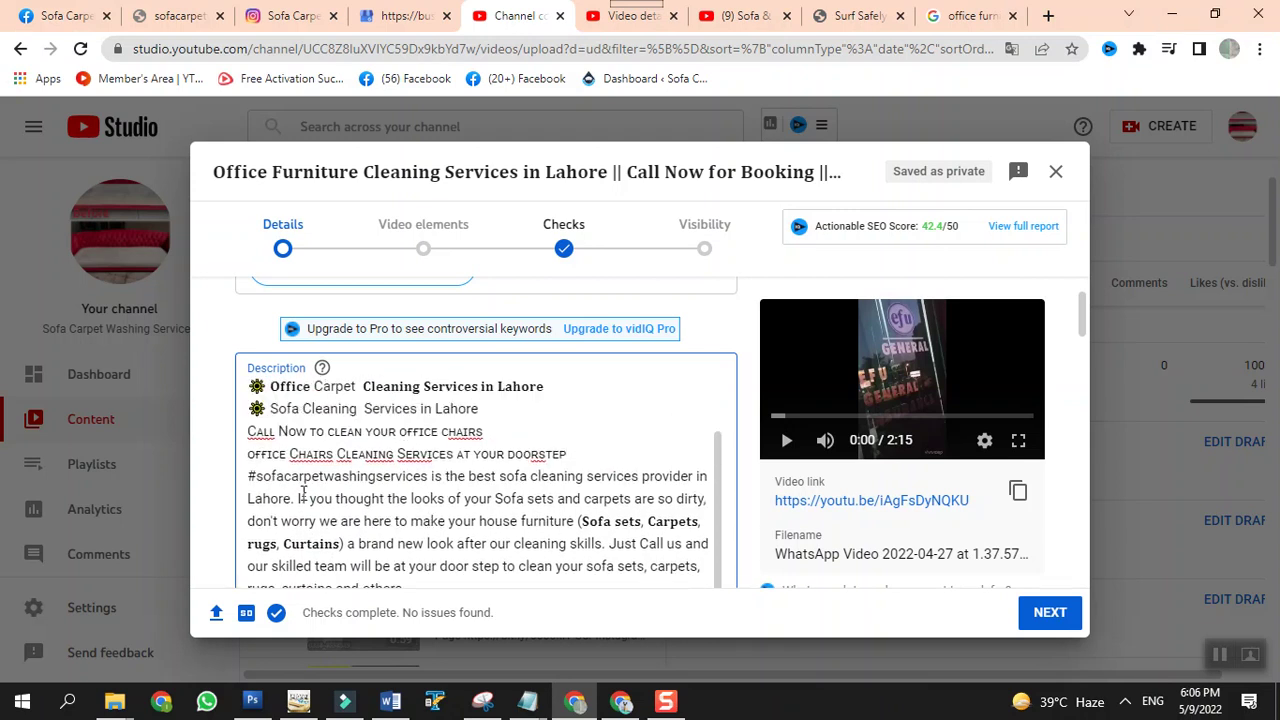
pyautogui.moveTo(248, 476); pyautogui.dragTo(436, 476)
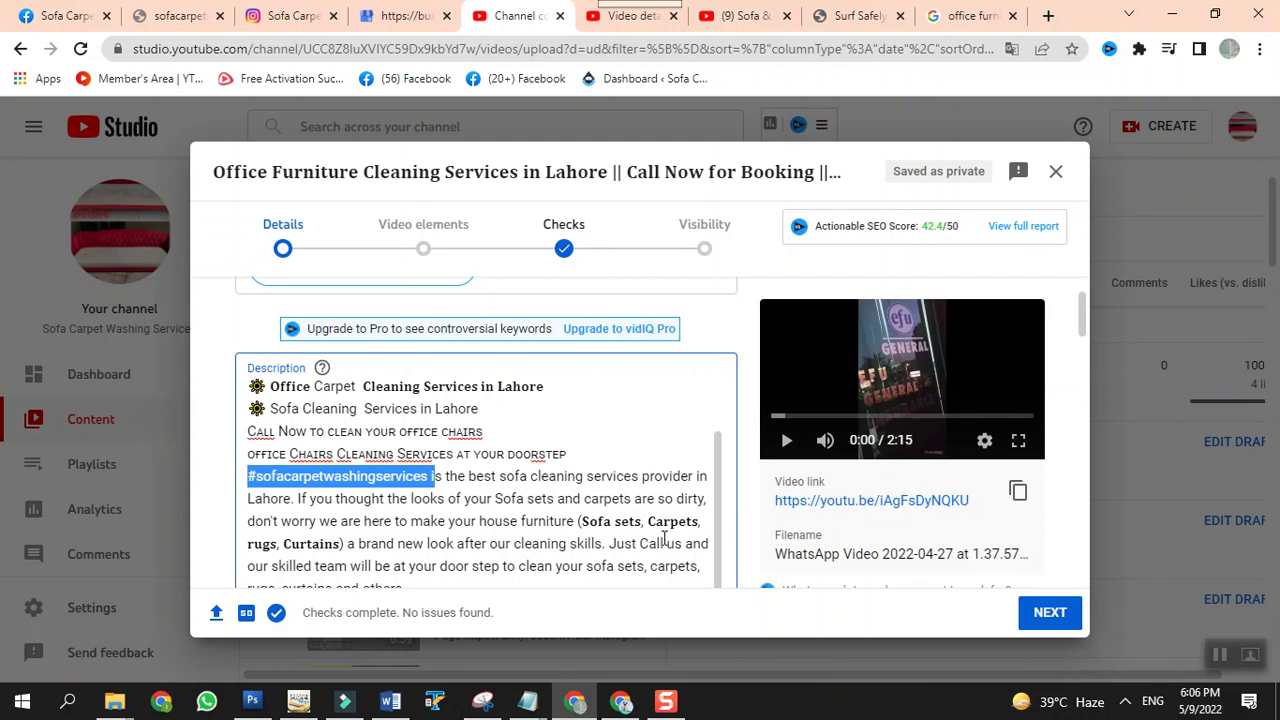
pyautogui.scroll(-2, 663, 537)
pyautogui.scroll(2, 663, 537)
pyautogui.scroll(-1, 406, 538)
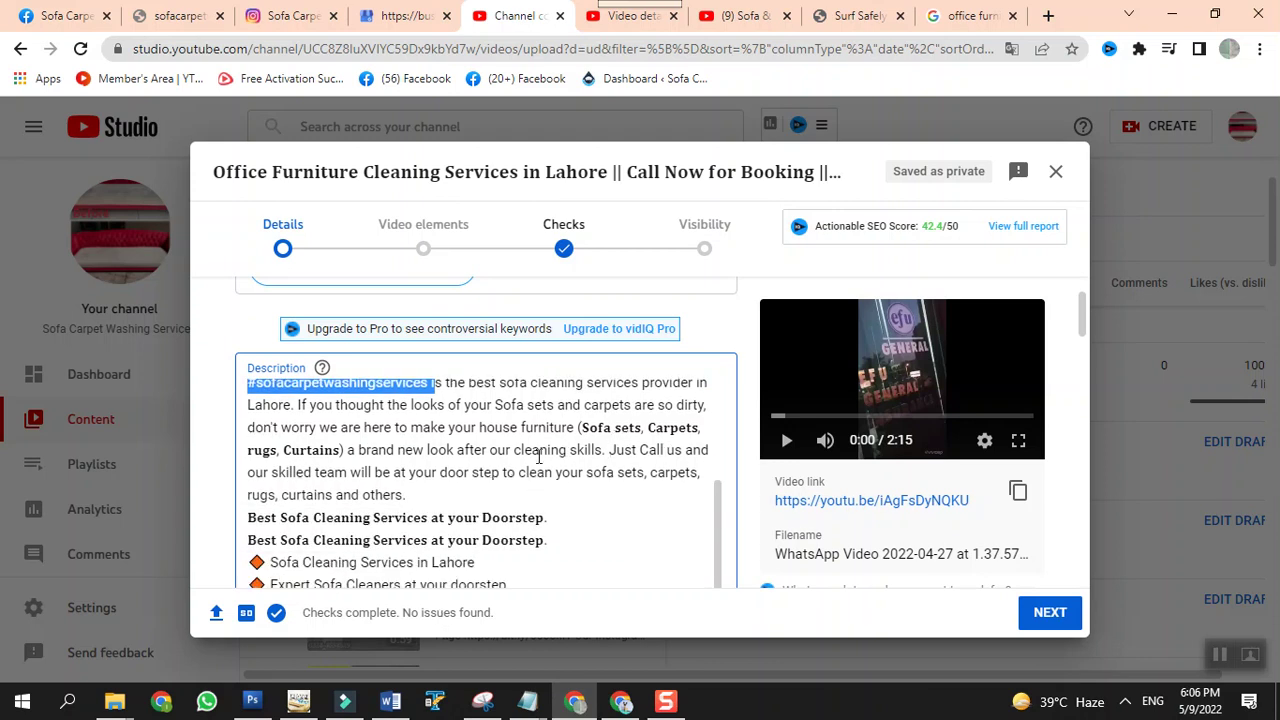
pyautogui.scroll(-1, 534, 456)
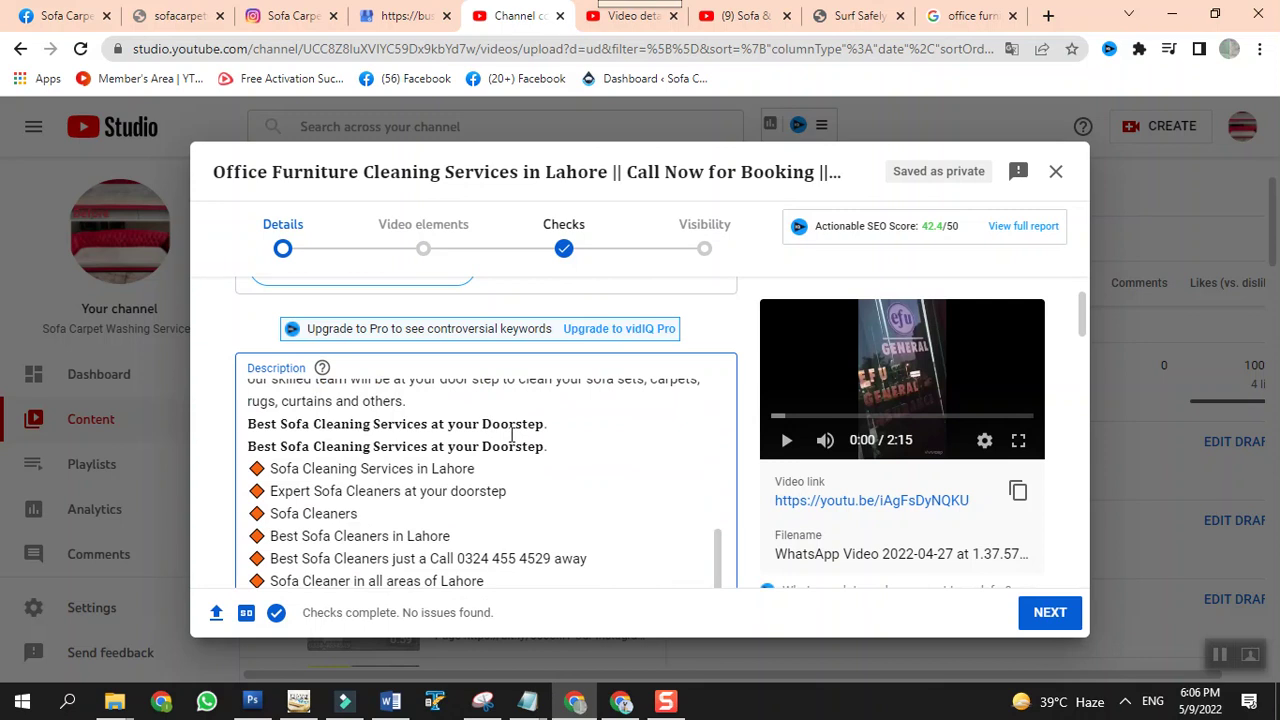
# Delete the duplicate "Best Sofa Cleaning Services at your Doorstep." line from the description
pyautogui.tripleClick(418, 446)
pyautogui.press('BackSpace')
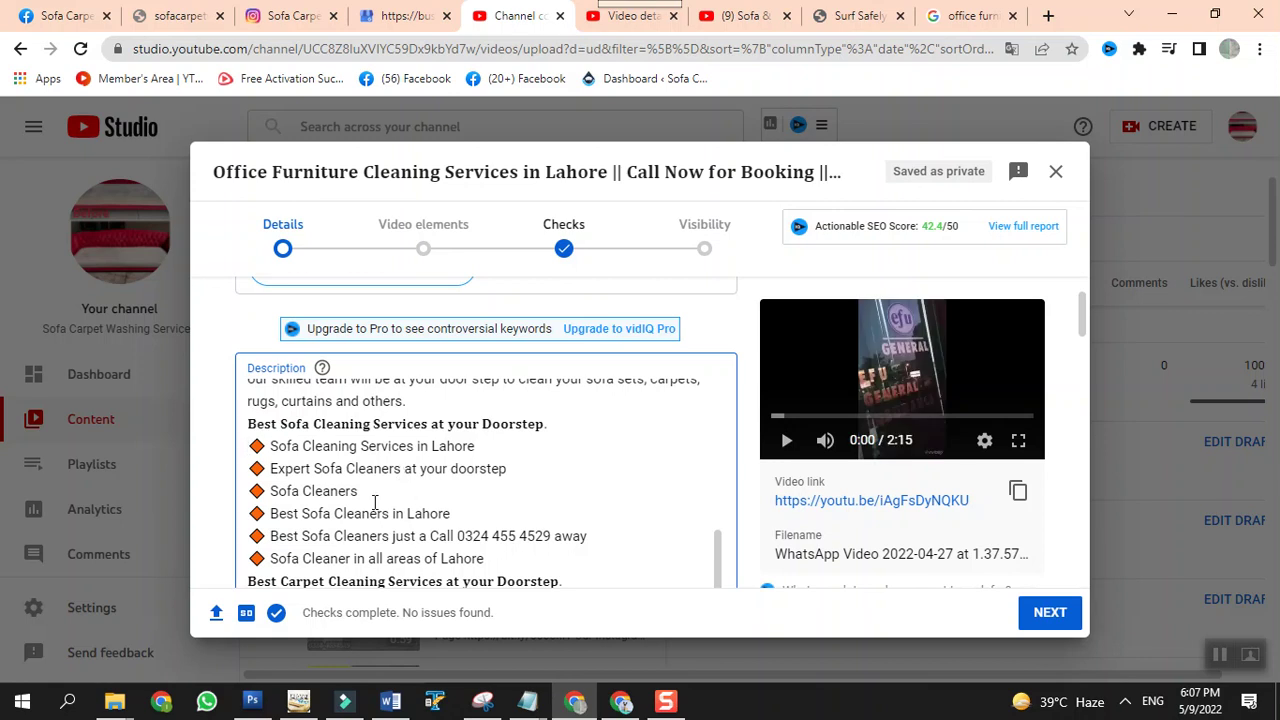
# Review the rest of the description: the carpet and curtain keyword lines, contact details, social media links and hashtags
pyautogui.scroll(-1, 375, 502)
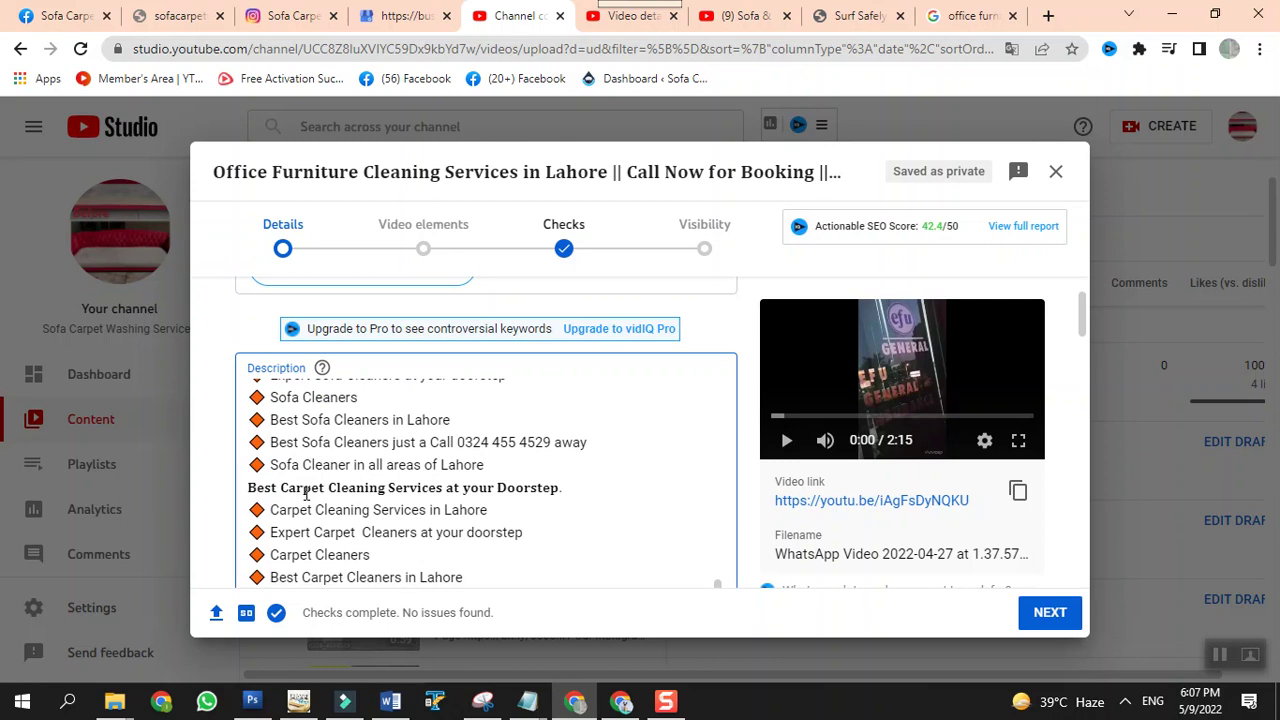
pyautogui.scroll(-2, 476, 500)
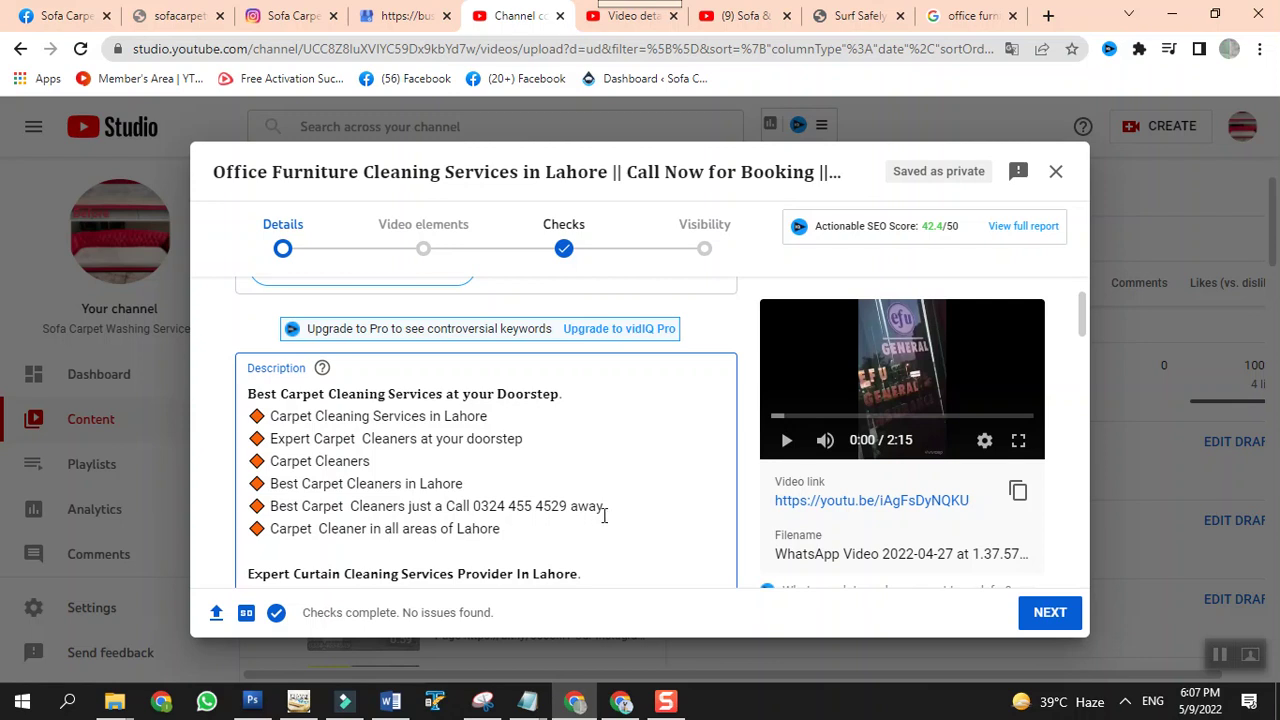
pyautogui.scroll(-2, 600, 515)
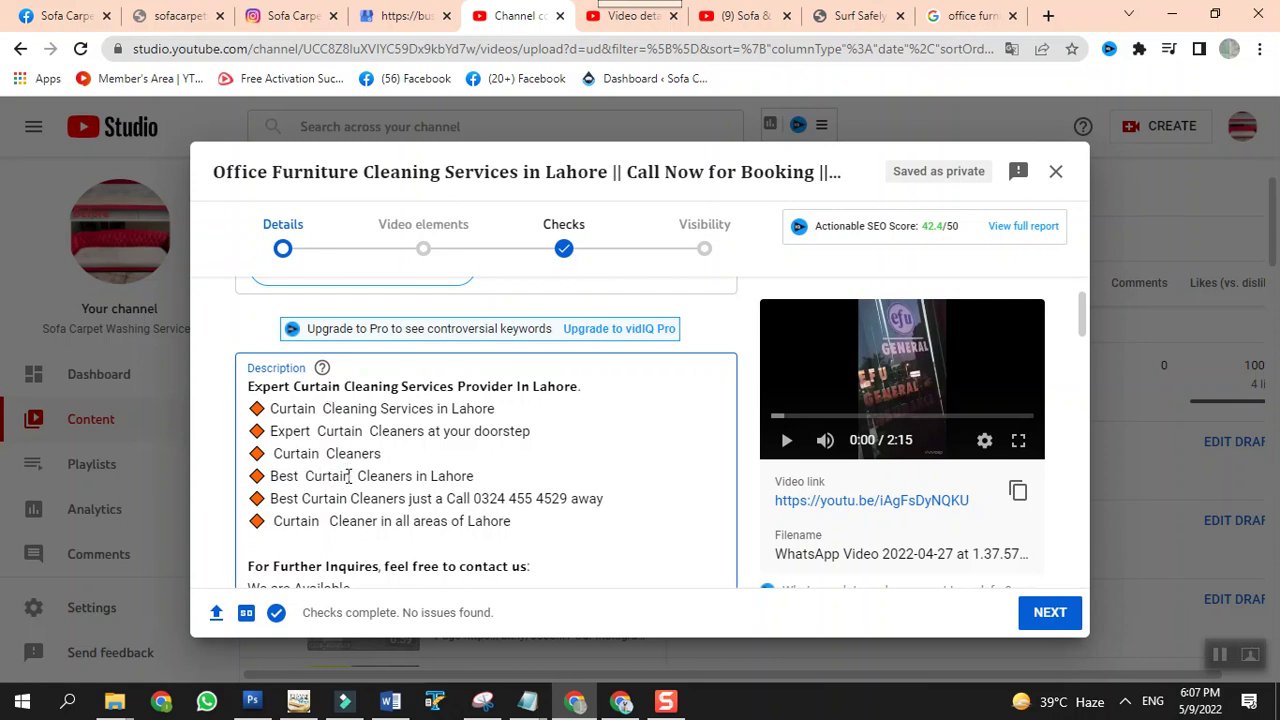
pyautogui.scroll(-3, 348, 477)
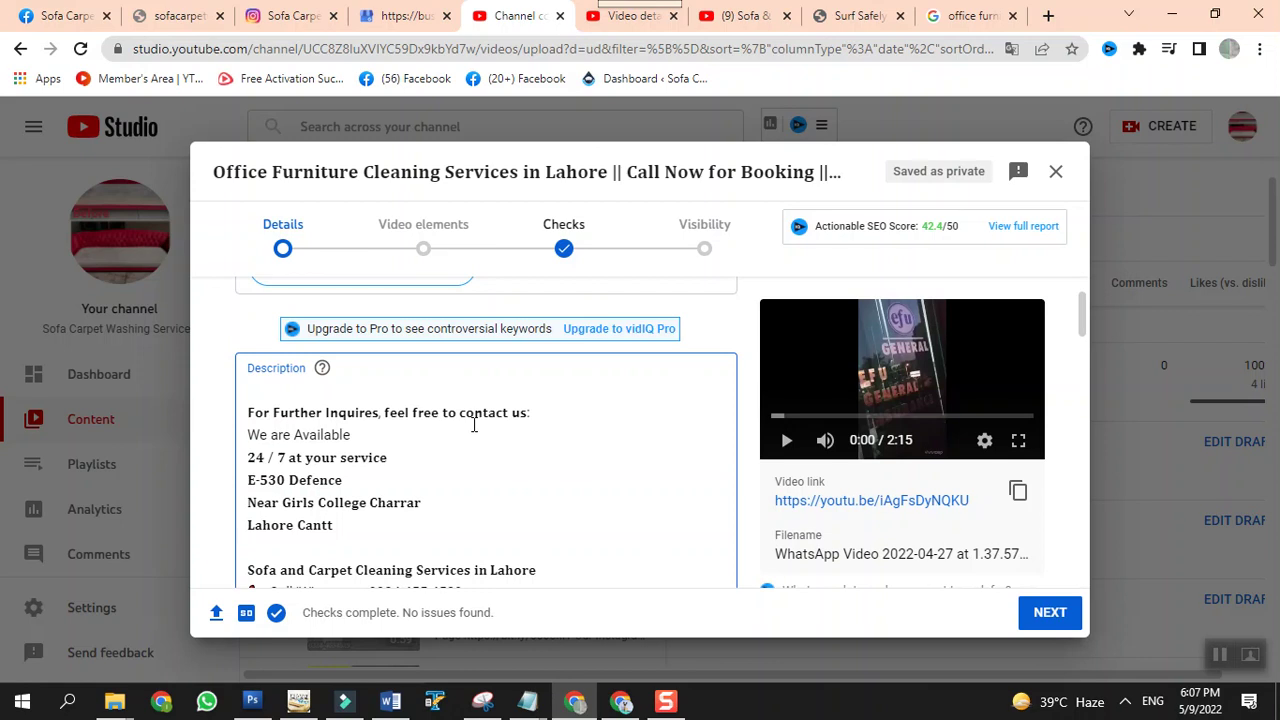
pyautogui.scroll(-2, 473, 400)
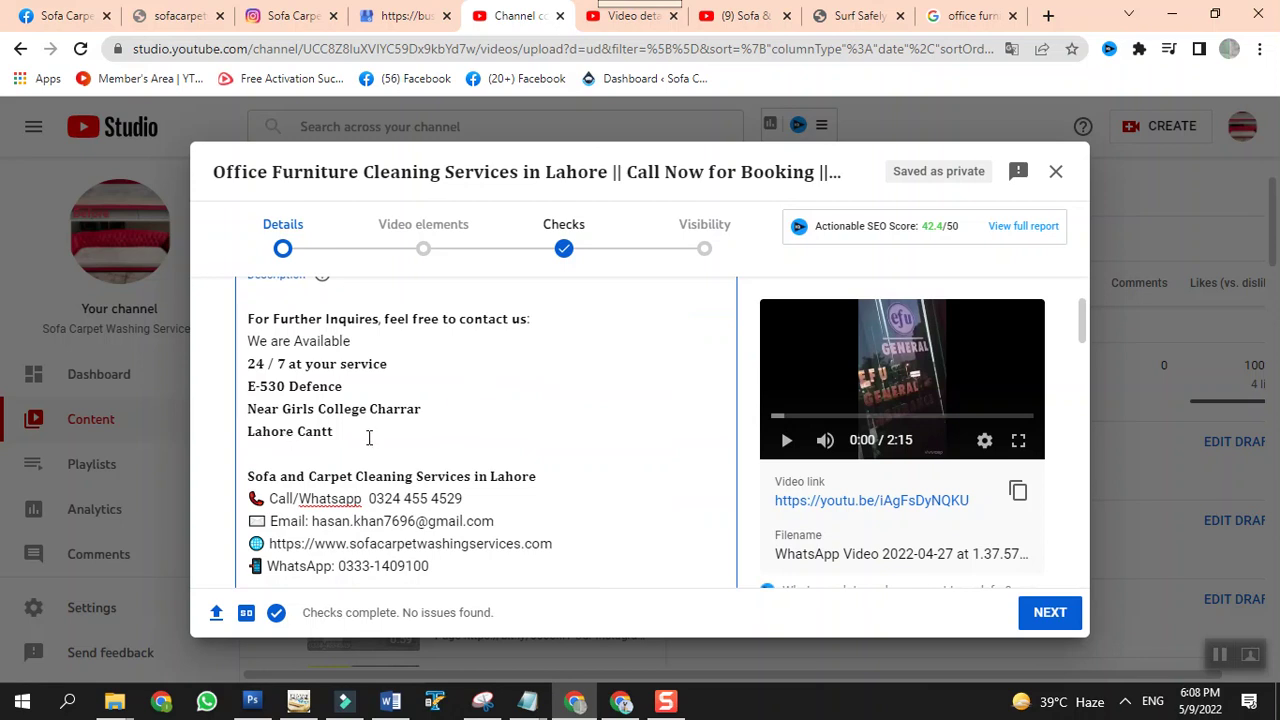
pyautogui.scroll(-1, 368, 437)
pyautogui.scroll(-1, 368, 437)
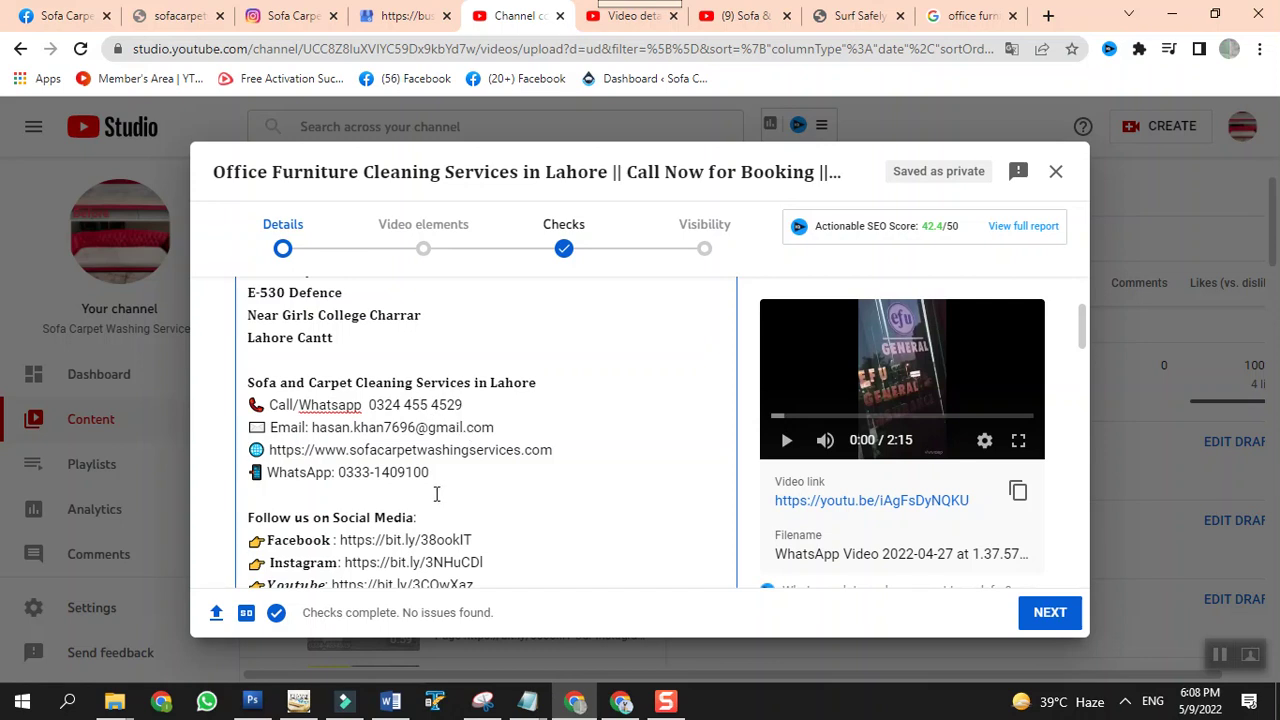
pyautogui.scroll(-3, 436, 494)
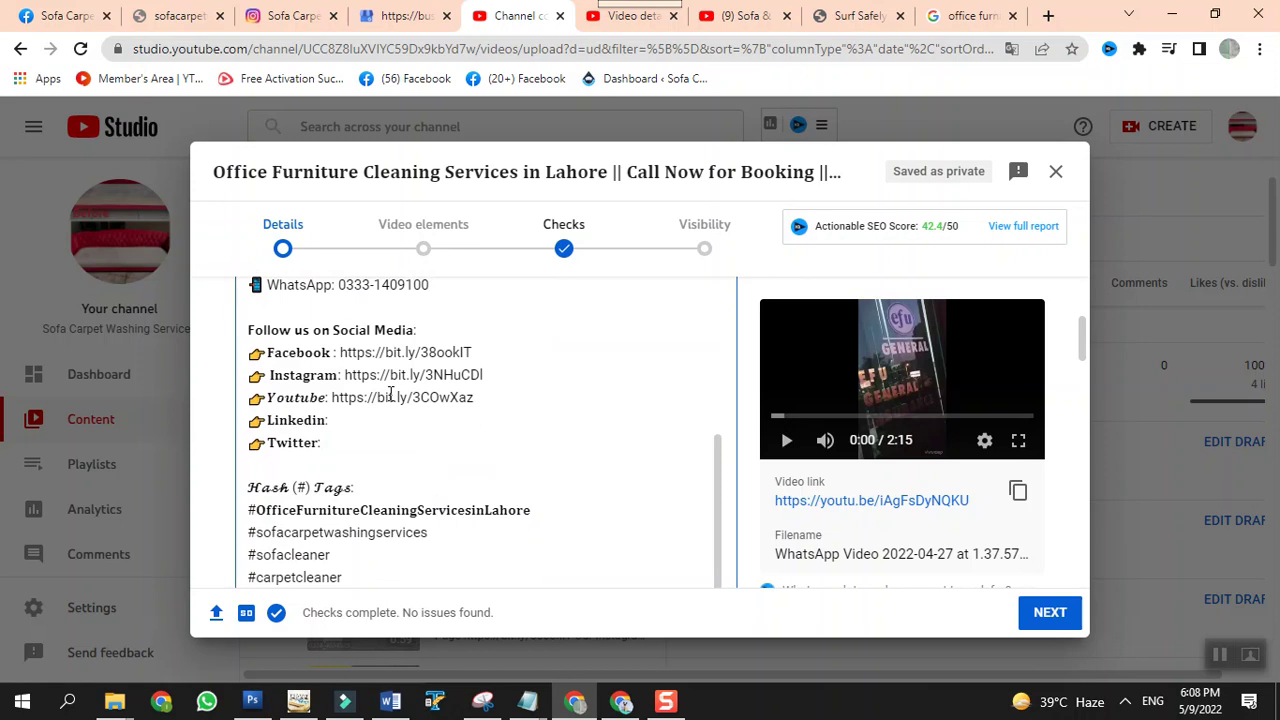
pyautogui.scroll(-1, 390, 395)
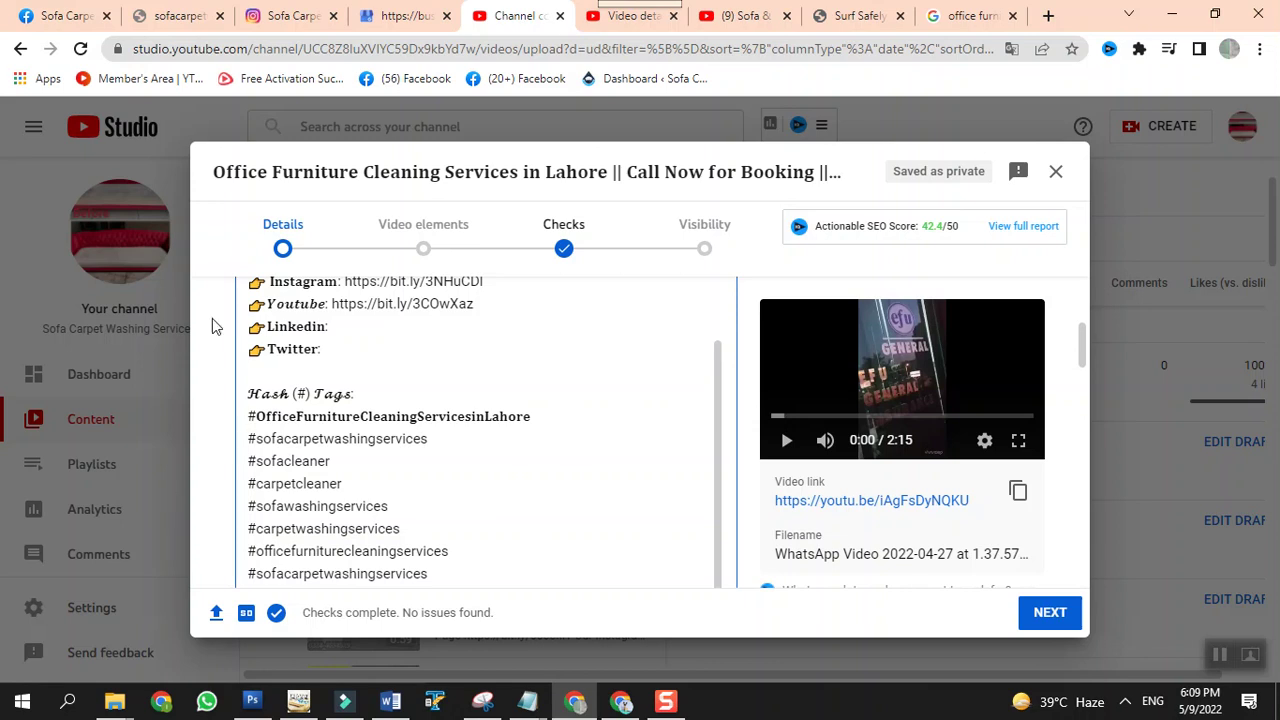
pyautogui.scroll(-1, 254, 368)
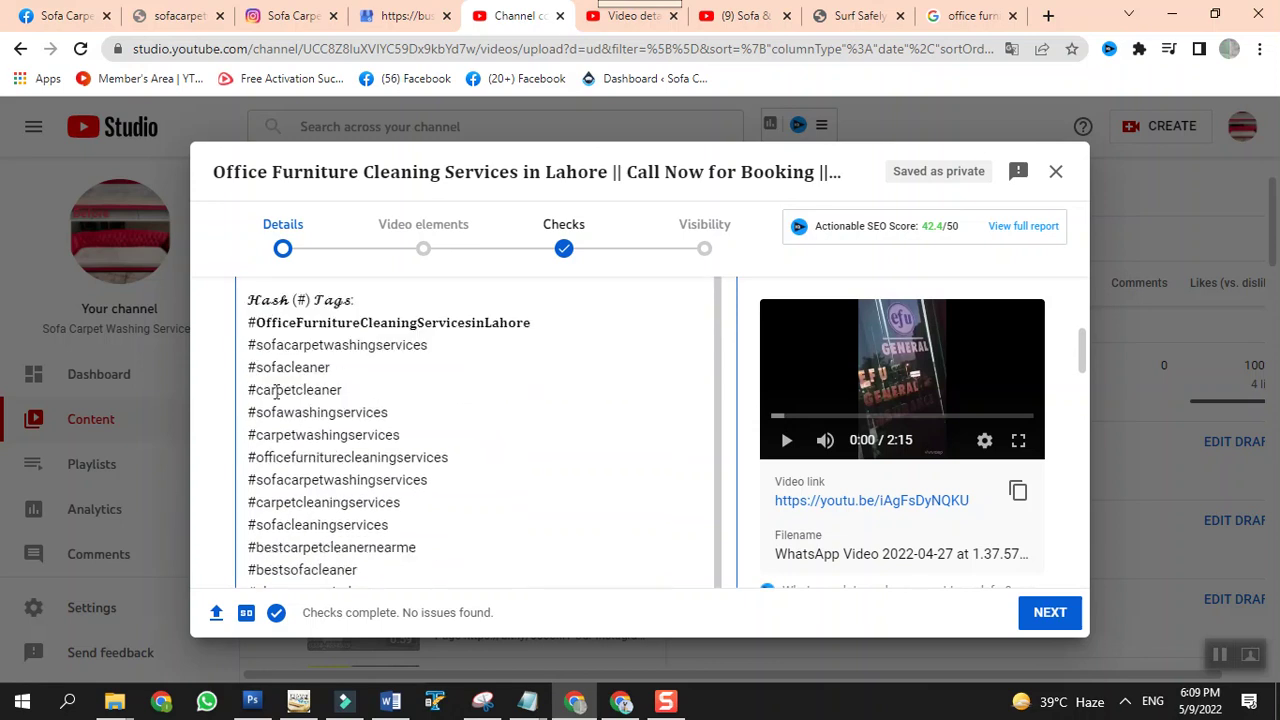
pyautogui.scroll(-1, 276, 392)
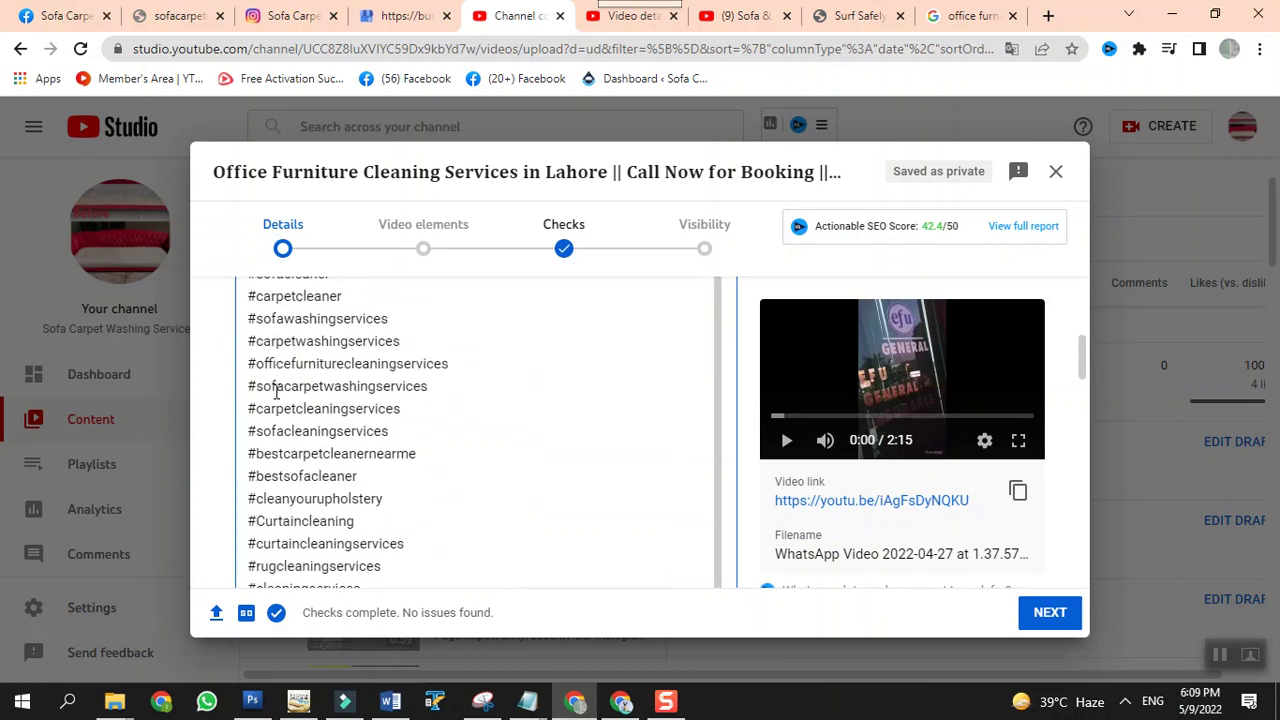
pyautogui.scroll(-1, 276, 392)
# Add the hashtag "#officechairscleaningservices" on a new line below #OfficeFurnitureCleaningServicesinLahore in the description
pyautogui.scroll(2, 276, 392)
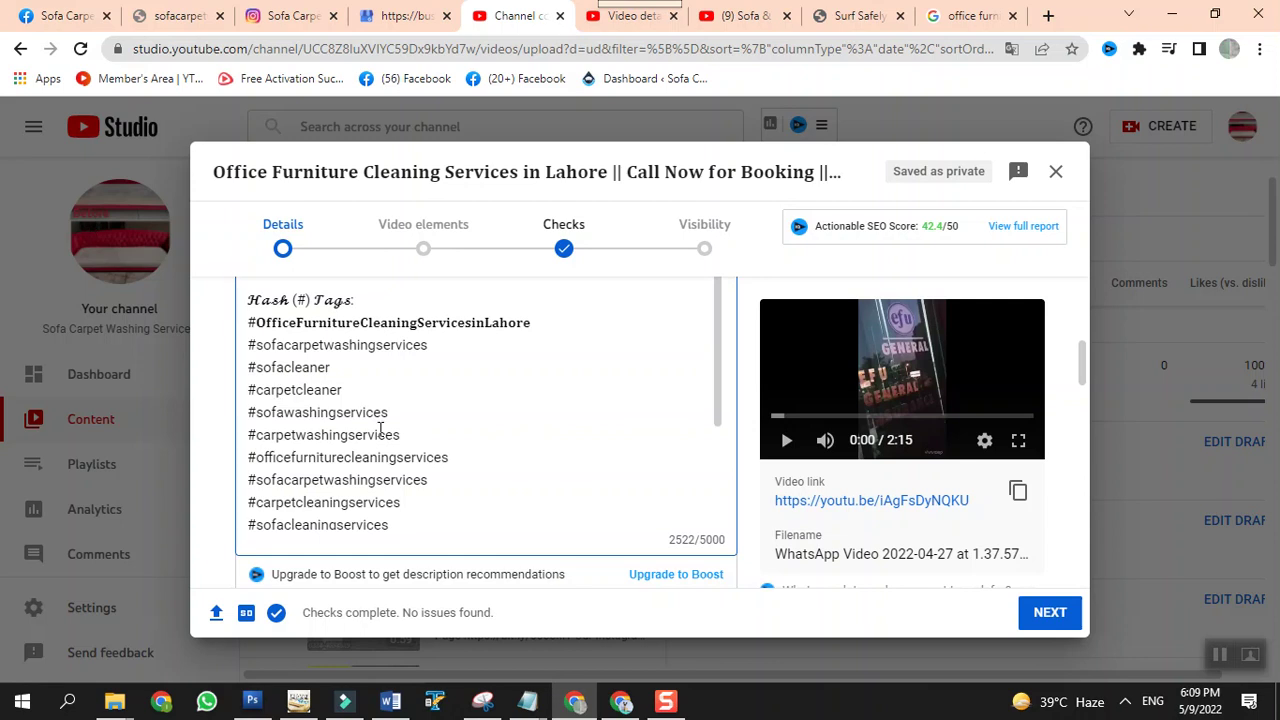
pyautogui.scroll(1, 370, 420)
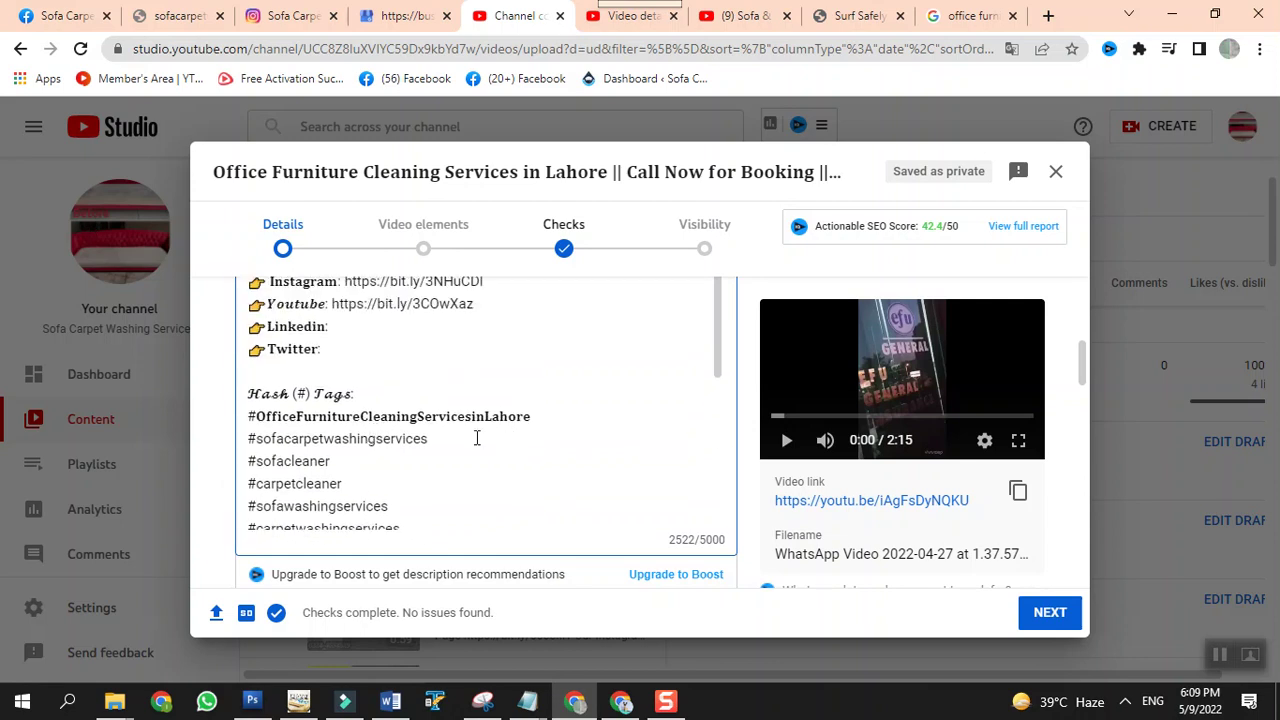
pyautogui.tripleClick(337, 438)
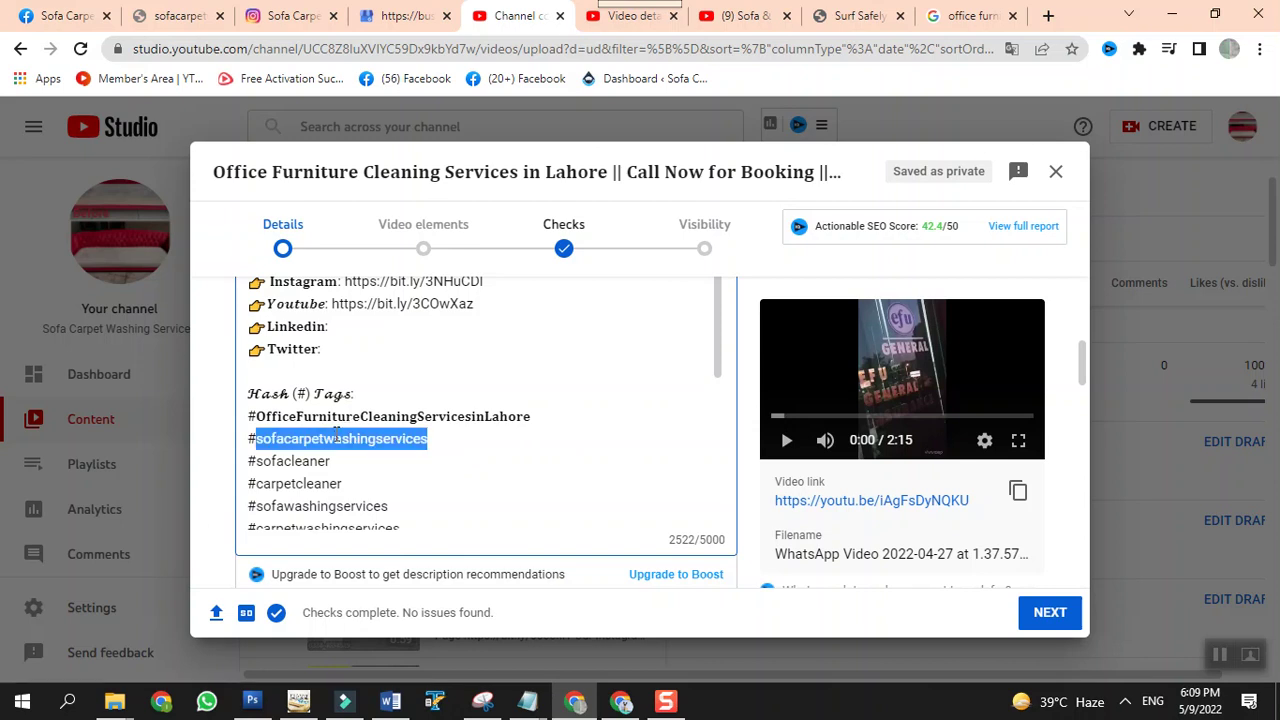
pyautogui.click(540, 420)
pyautogui.press('Return')
pyautogui.write('#officec')
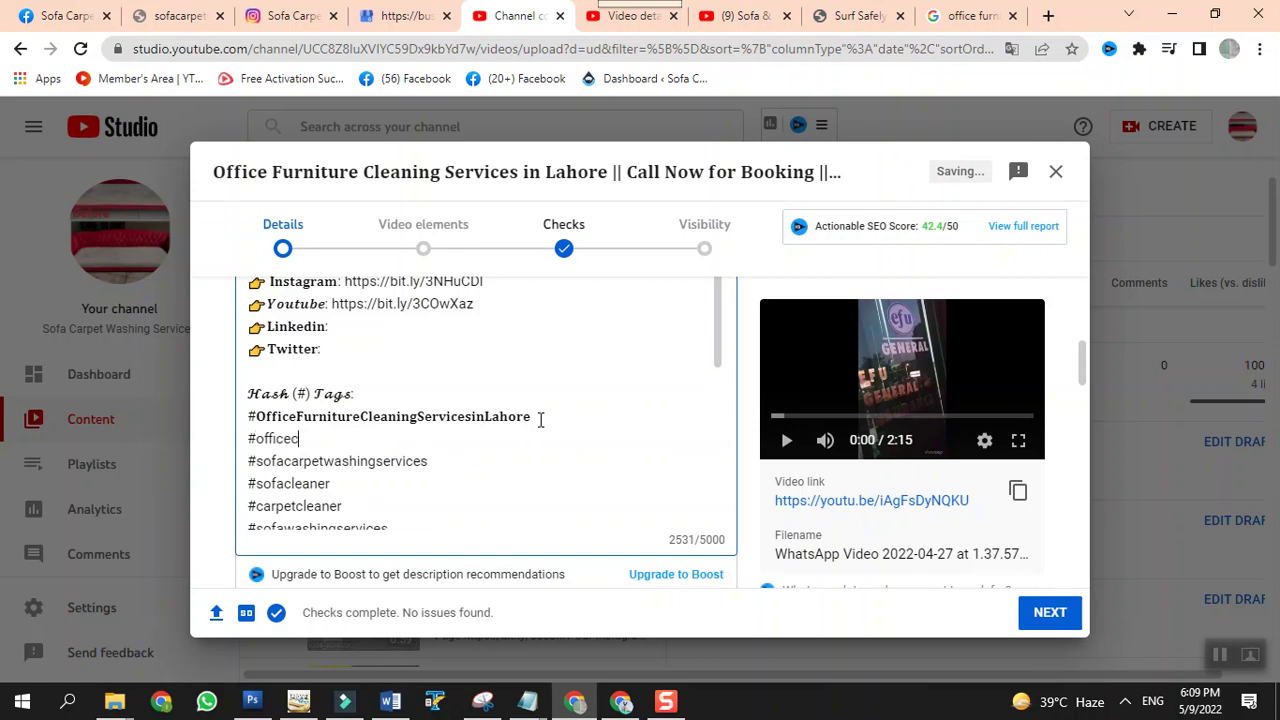
pyautogui.write('hairscleaning services')
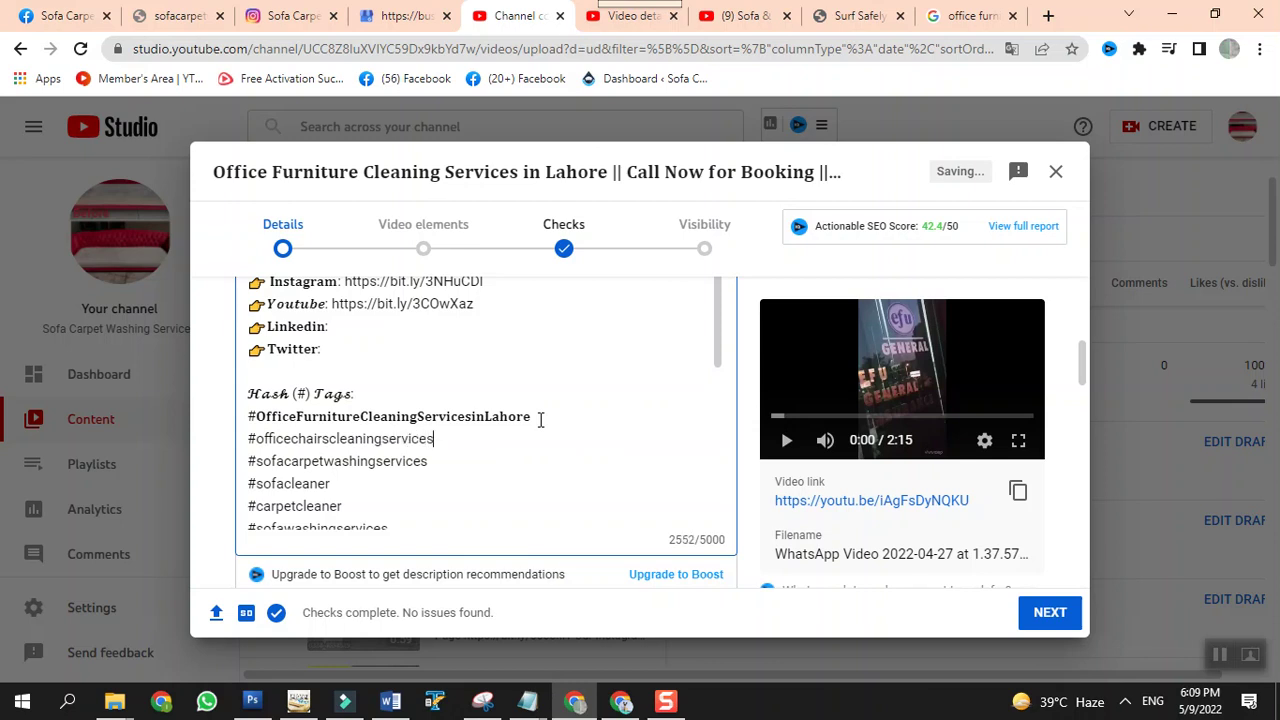
# Add the video to the "Sofa Carpet Washing Services" playlist
pyautogui.scroll(-2, 451, 480)
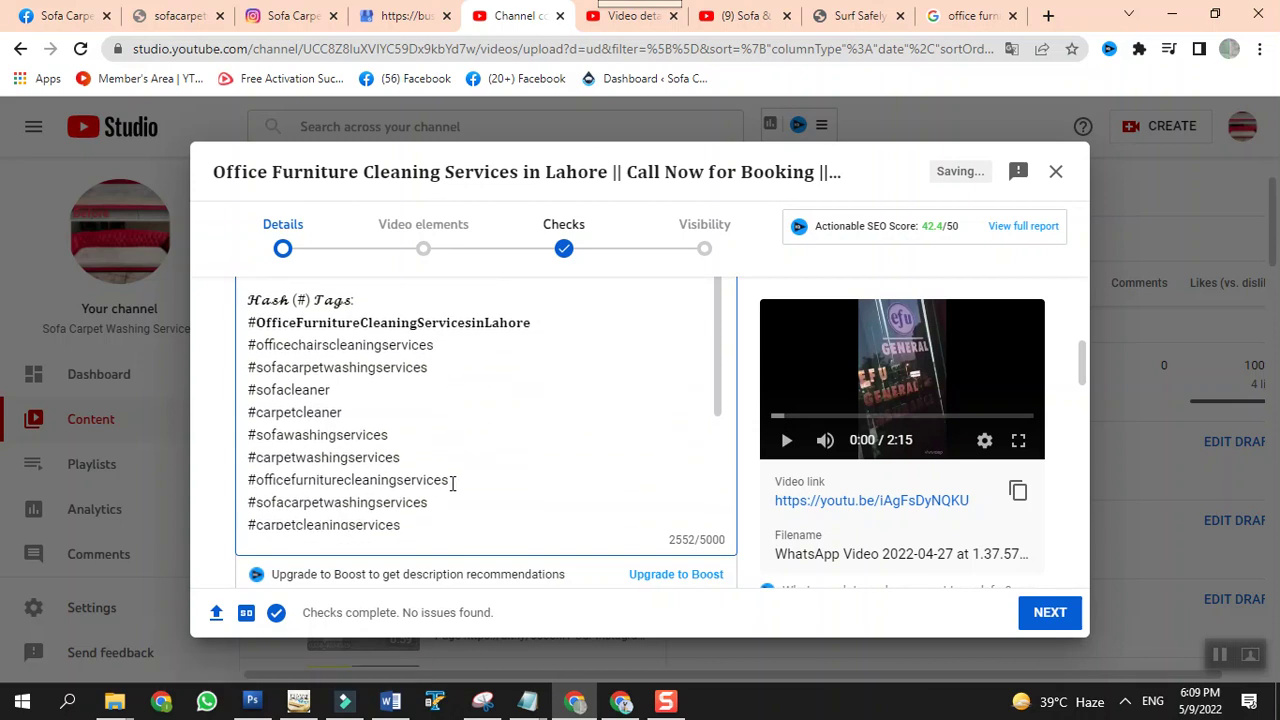
pyautogui.scroll(-4, 452, 483)
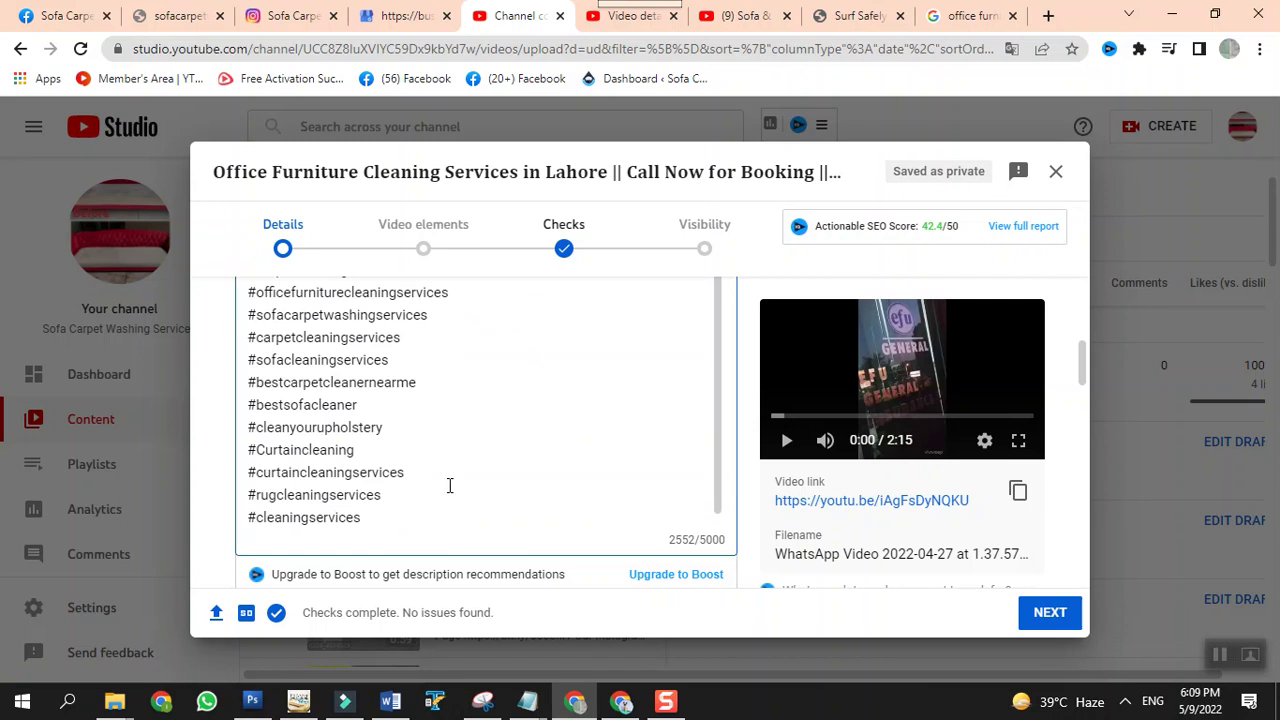
pyautogui.scroll(-3, 452, 483)
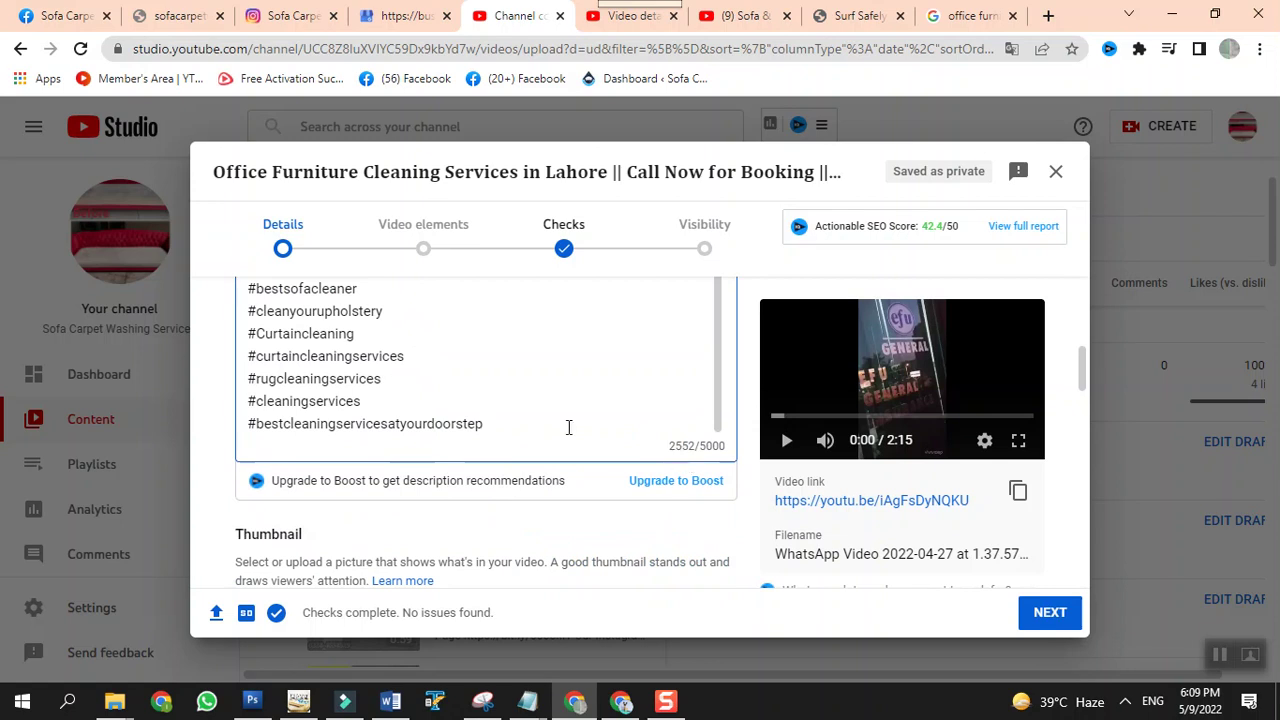
pyautogui.scroll(-3, 565, 428)
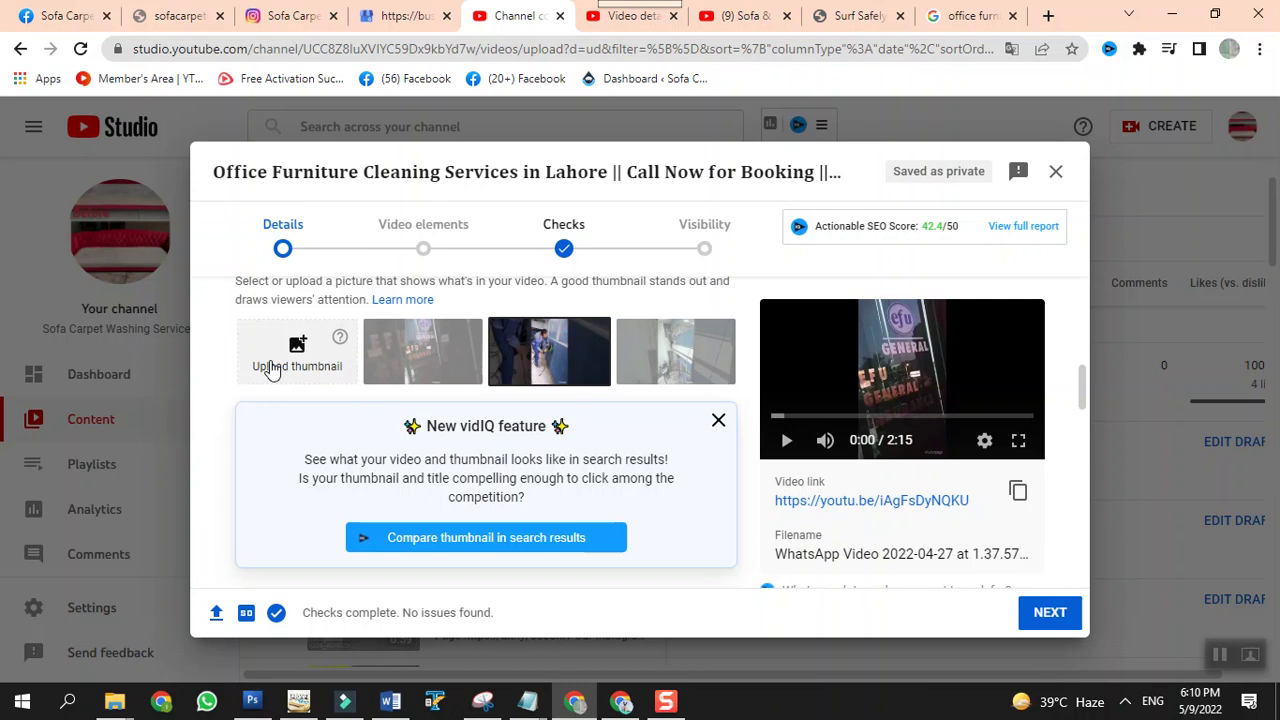
pyautogui.scroll(-3, 331, 440)
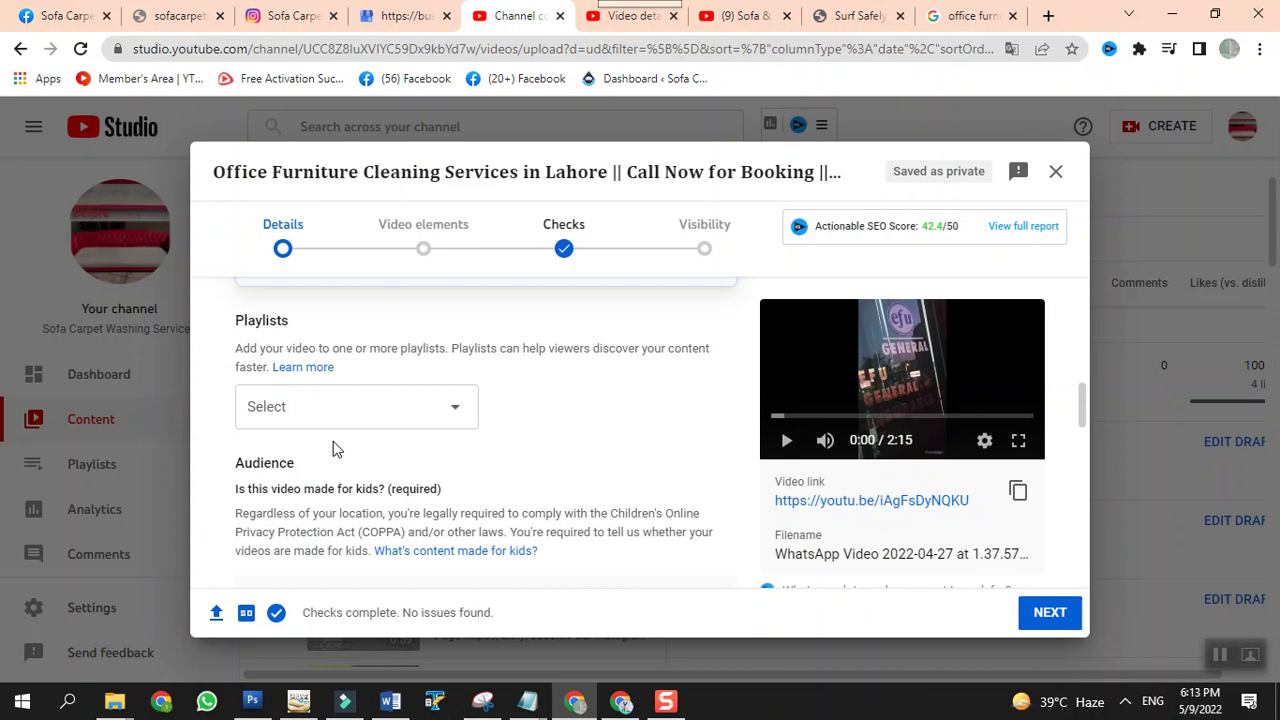
pyautogui.click(414, 406)
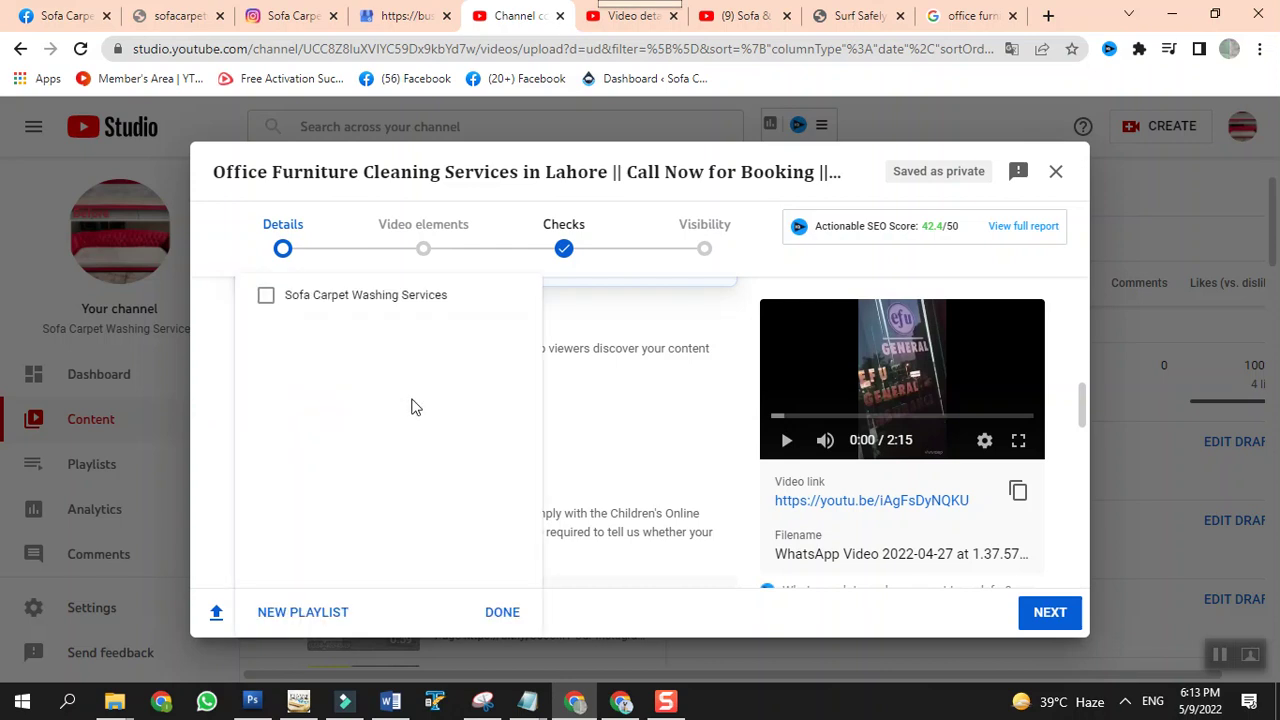
pyautogui.click(383, 304)
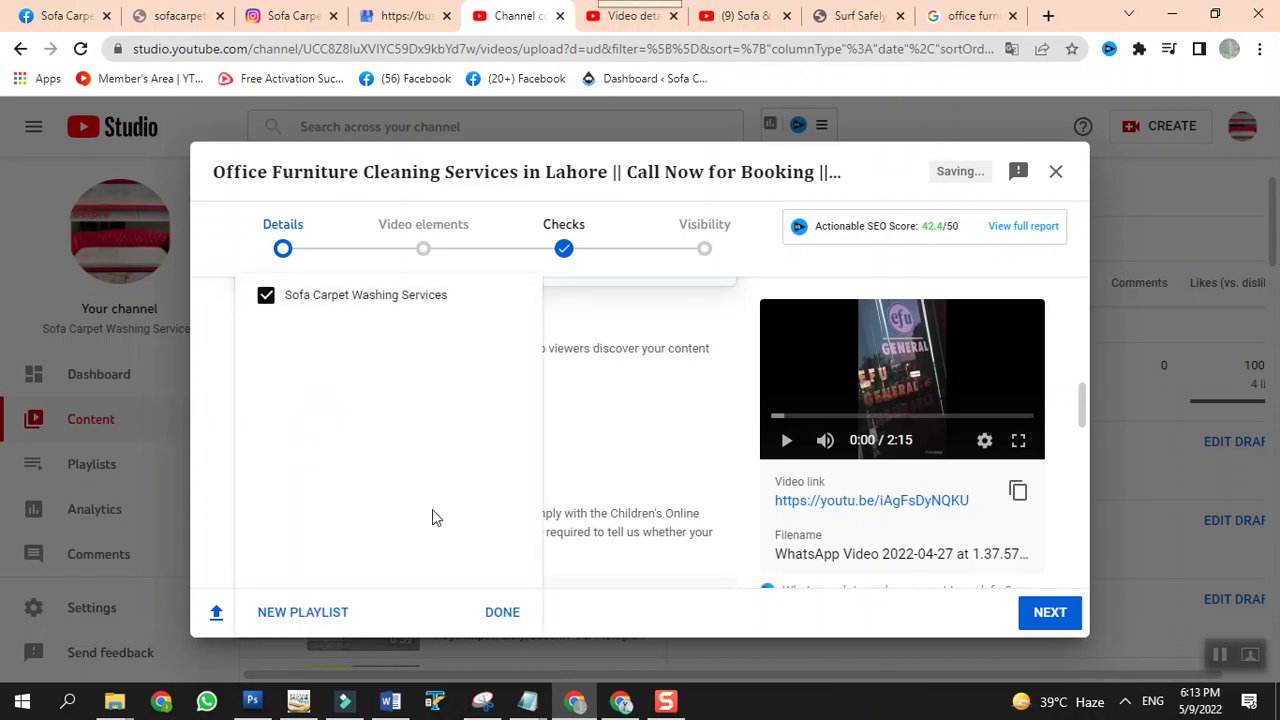
pyautogui.click(502, 612)
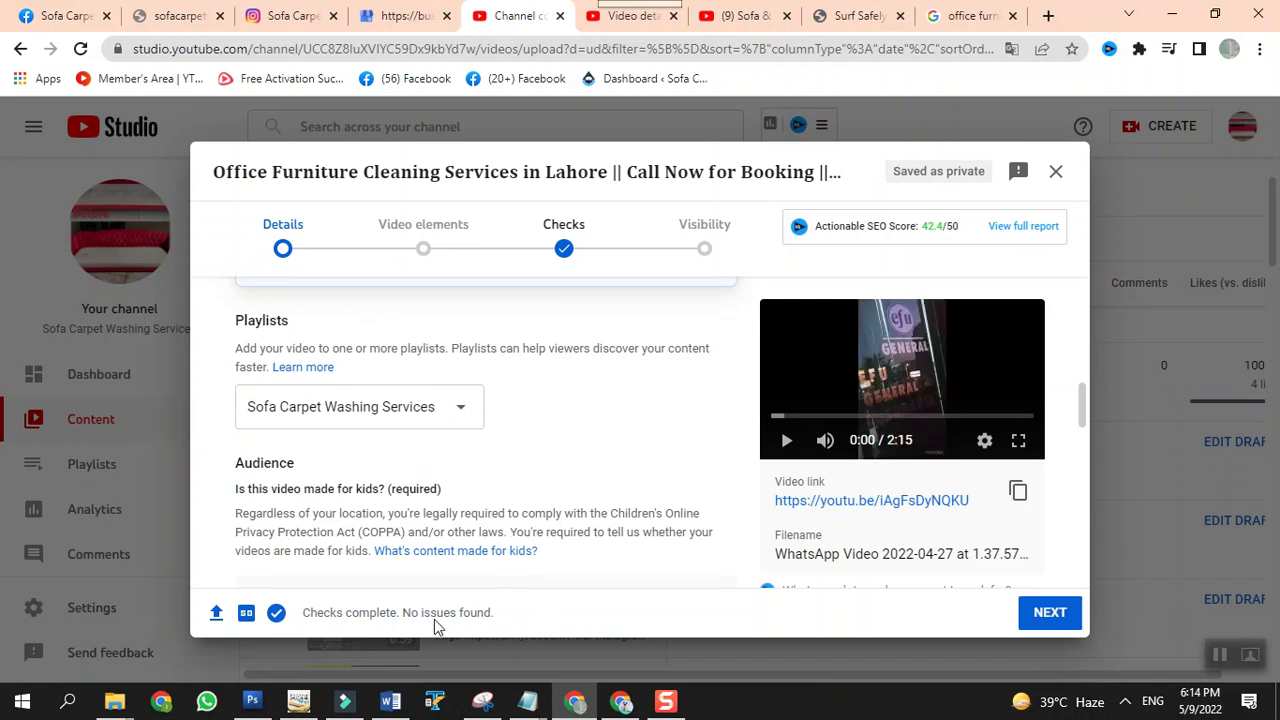
# Set the video's audience to "No, it's not made for kids"
pyautogui.scroll(-1, 415, 507)
pyautogui.scroll(-2, 415, 507)
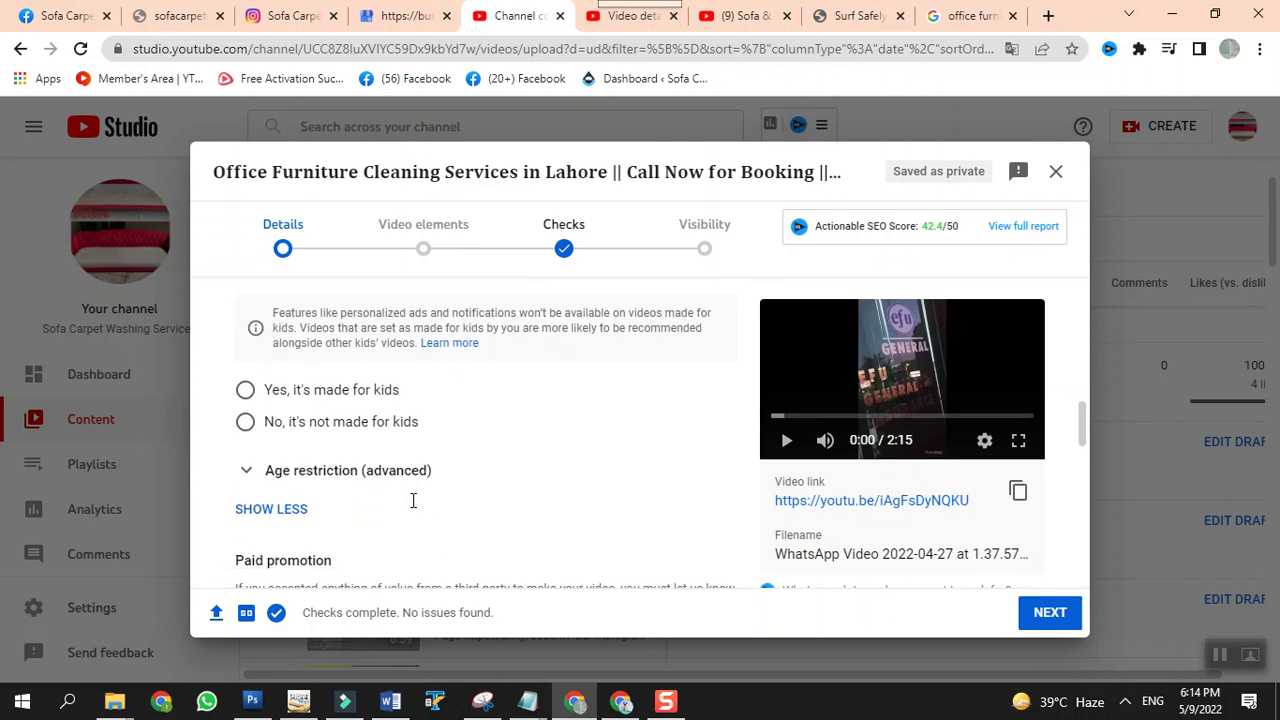
pyautogui.scroll(-1, 415, 507)
pyautogui.scroll(1, 394, 466)
pyautogui.click(245, 422)
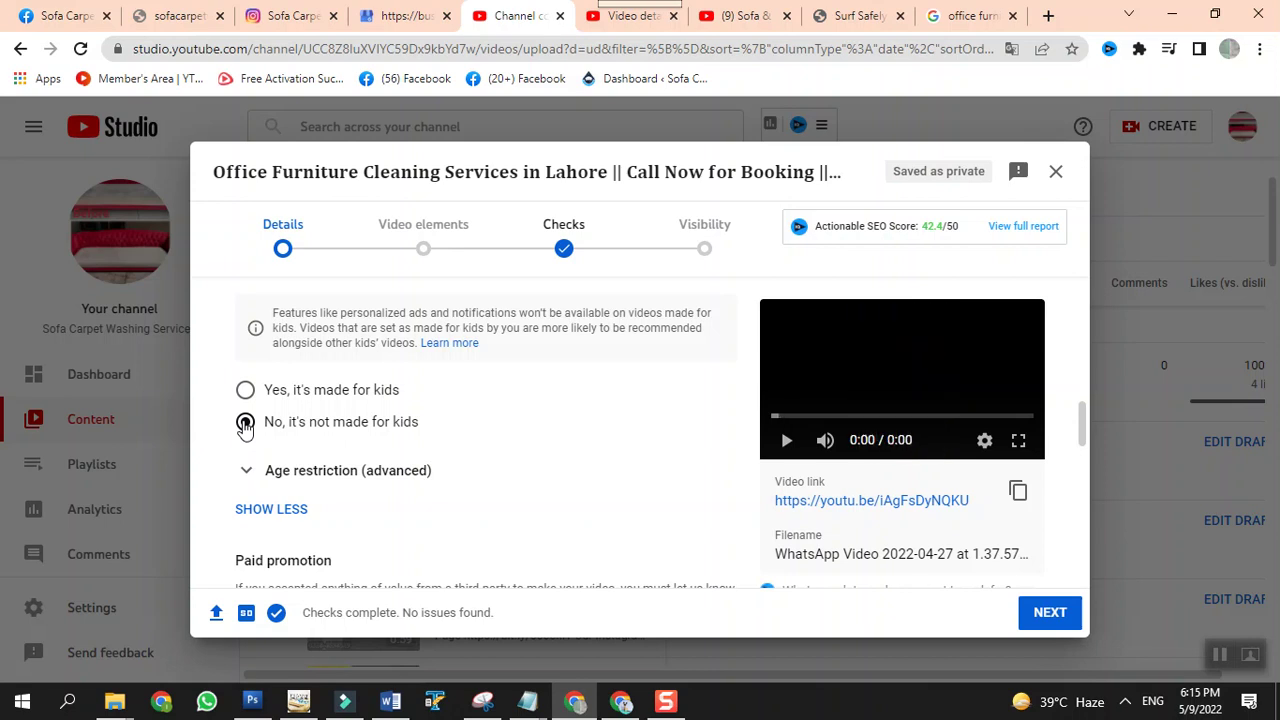
# Clear all existing tags from the video, leaving the paid promotion and automatic chapters settings as they are
pyautogui.scroll(-2, 309, 522)
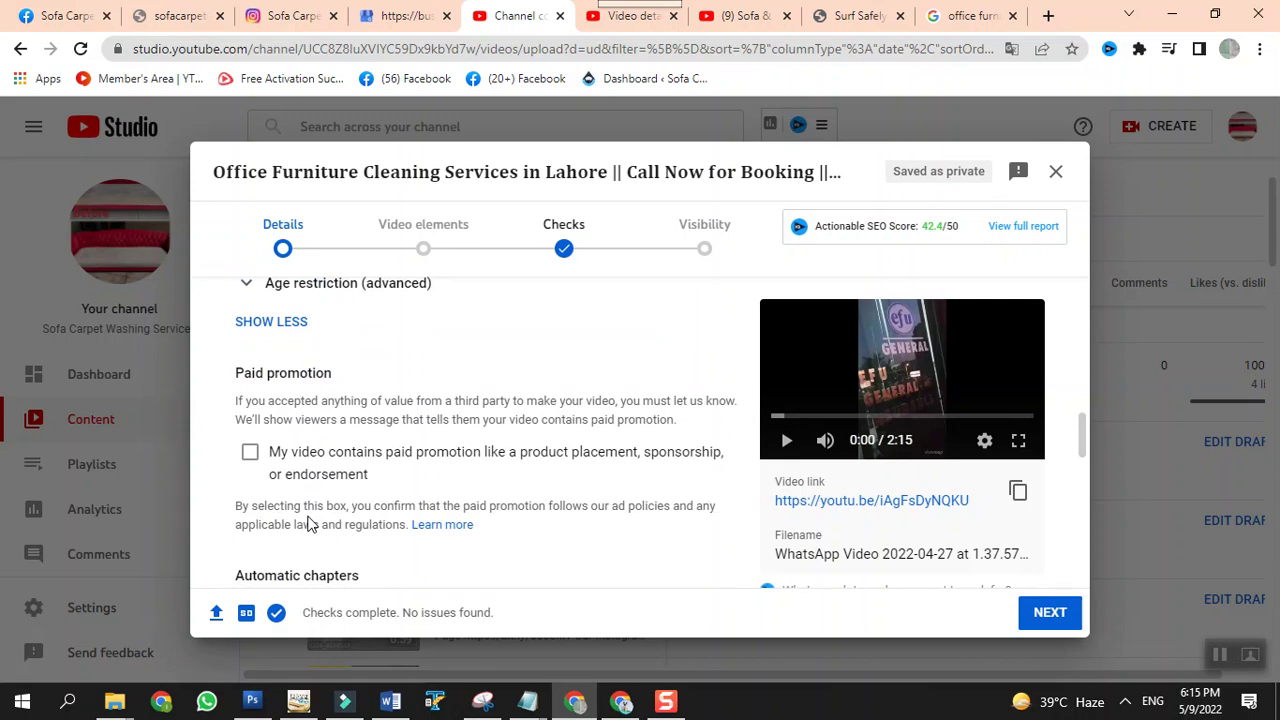
pyautogui.scroll(-1, 309, 522)
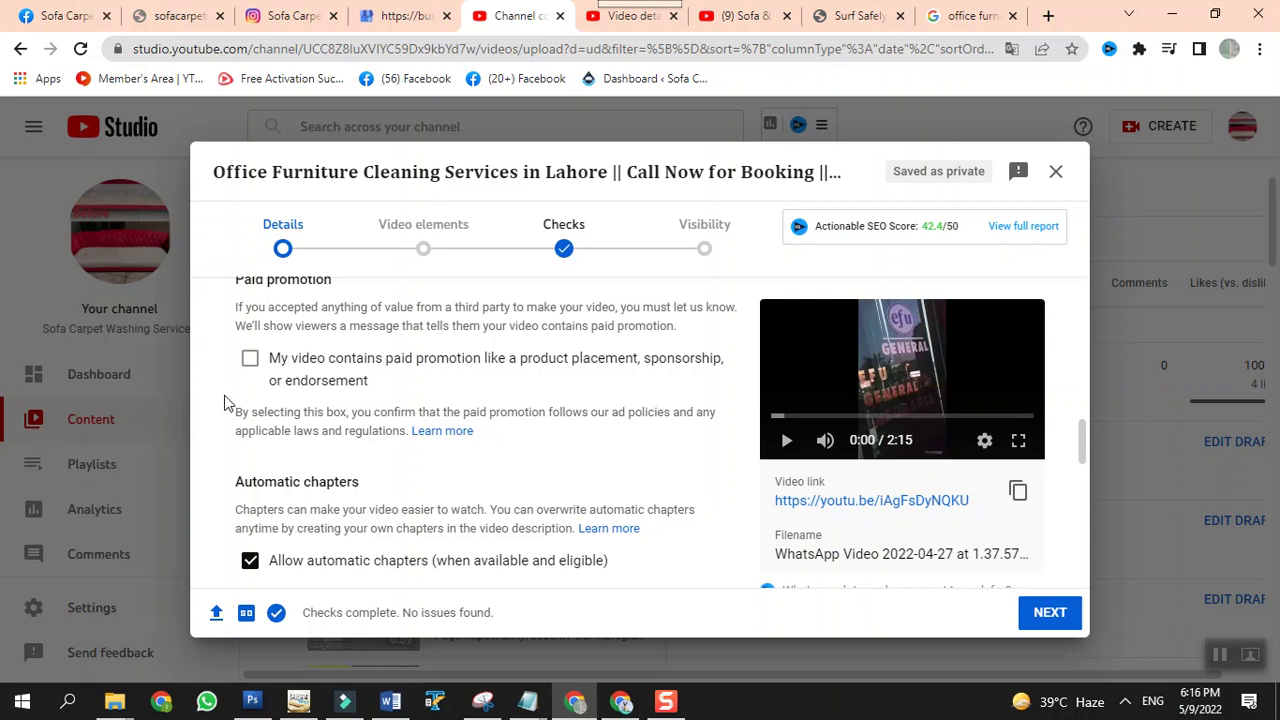
pyautogui.scroll(-1, 228, 402)
pyautogui.scroll(-1, 228, 402)
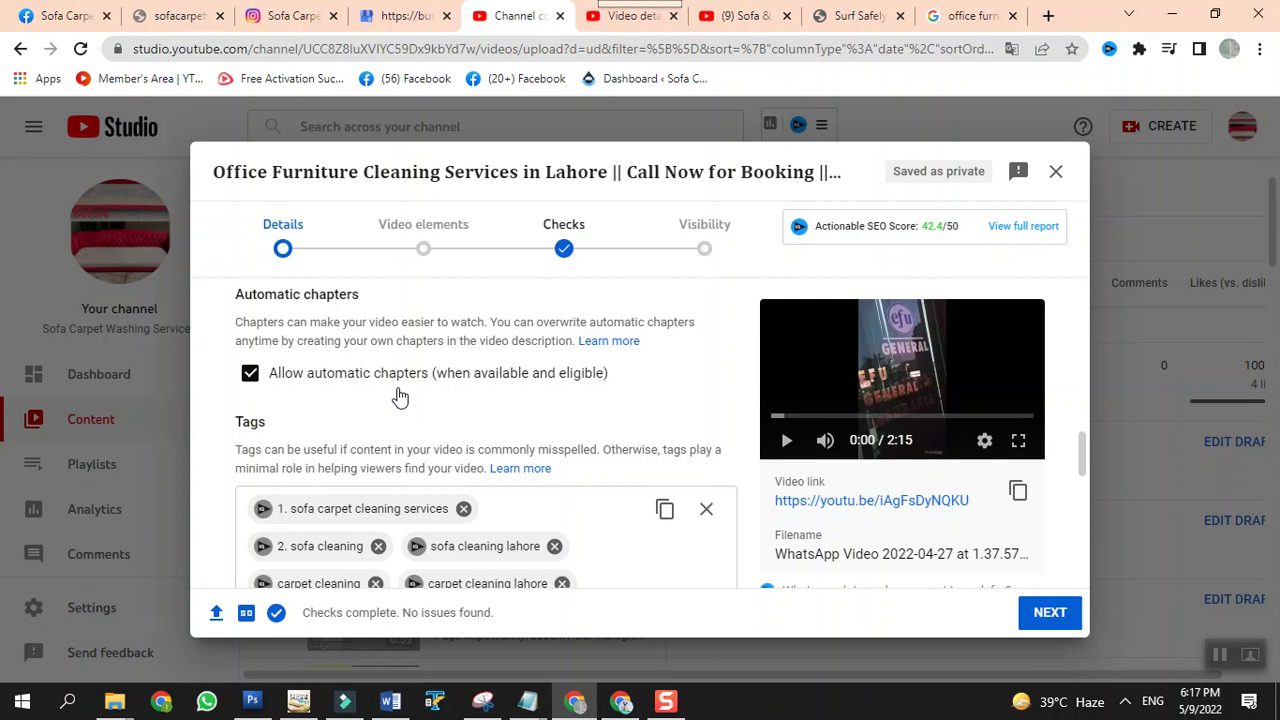
pyautogui.scroll(-2, 400, 428)
pyautogui.scroll(3, 409, 430)
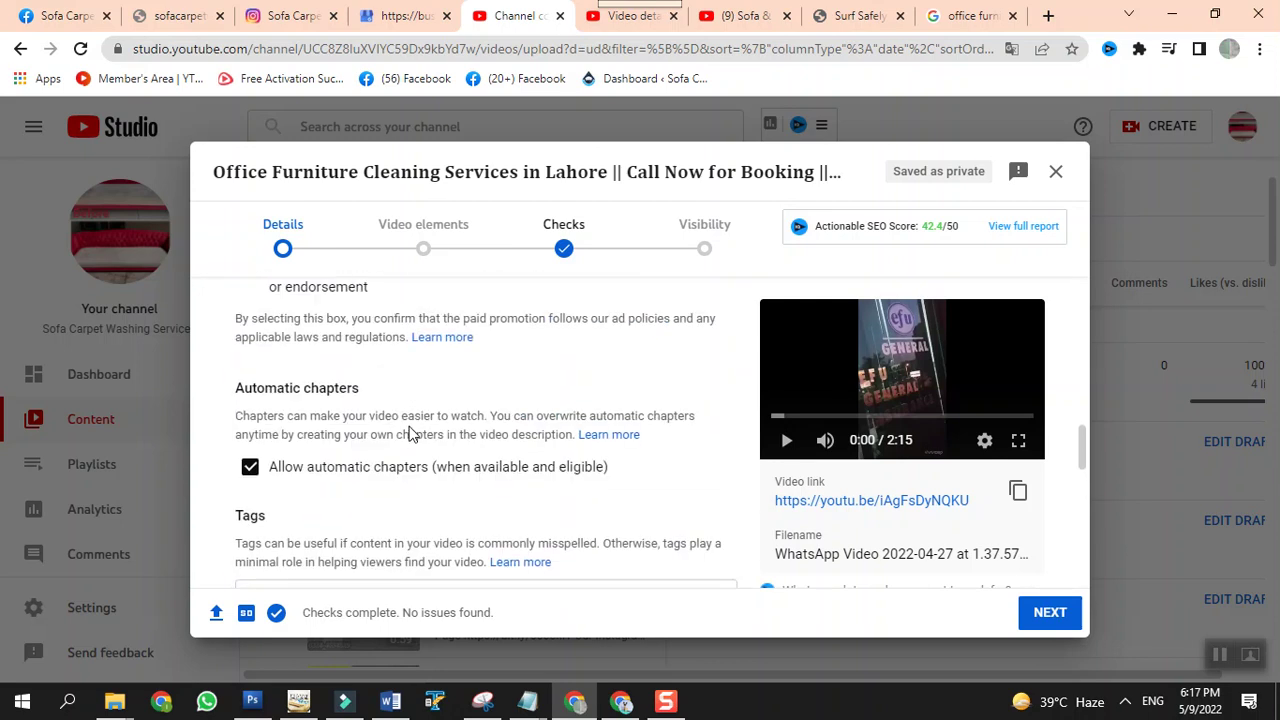
pyautogui.scroll(-3, 409, 432)
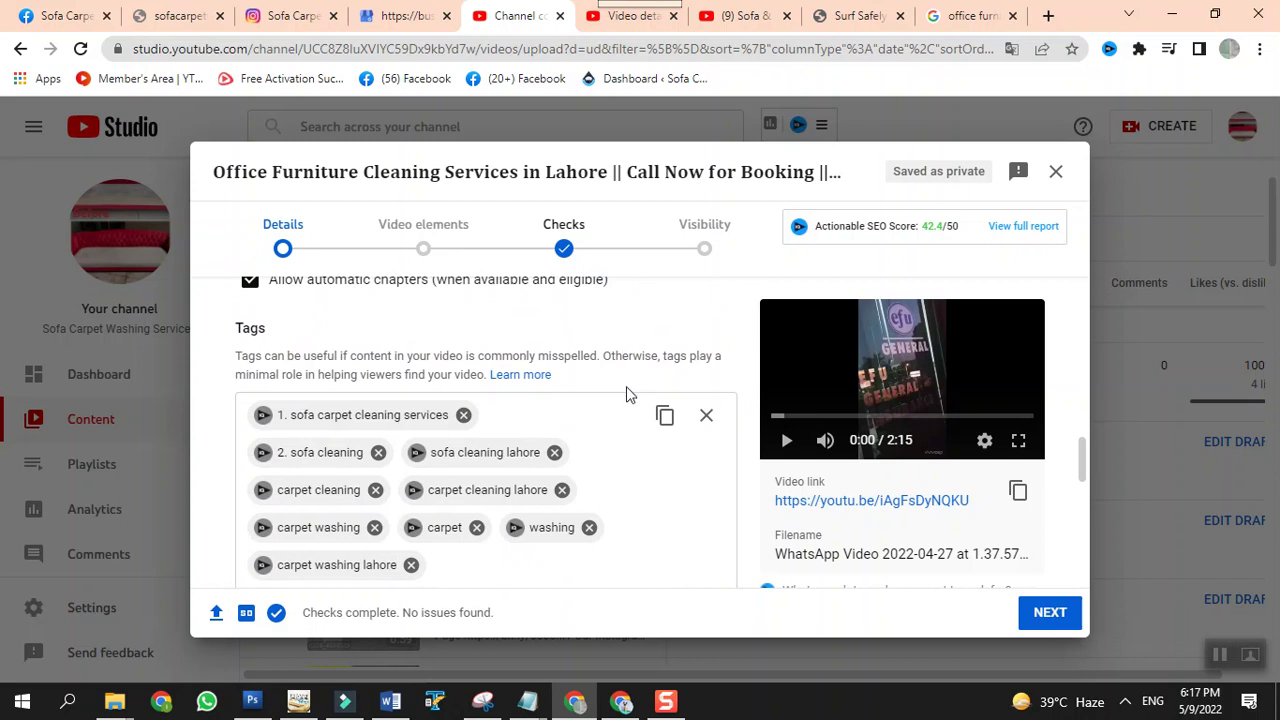
pyautogui.click(707, 415)
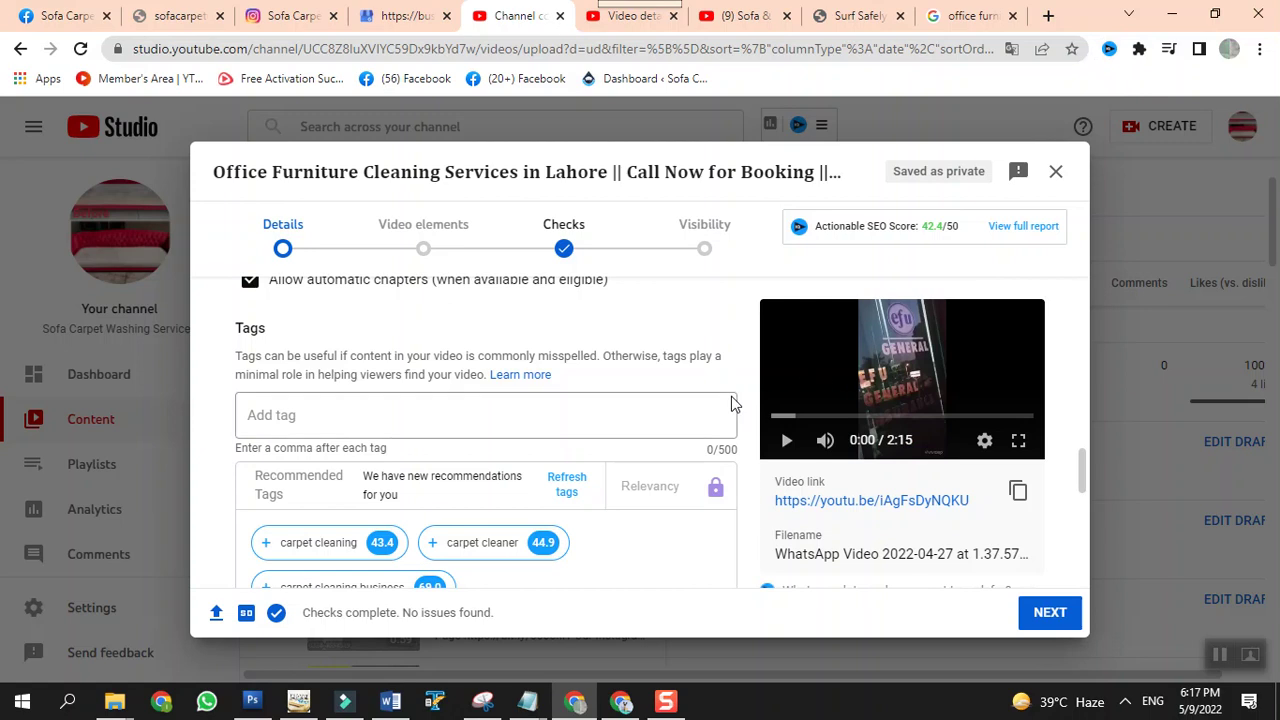
# Check the vidIQ keyword scores of the recommended tags "carpet cleaning" and "carpet cleaner"
pyautogui.scroll(-1, 731, 402)
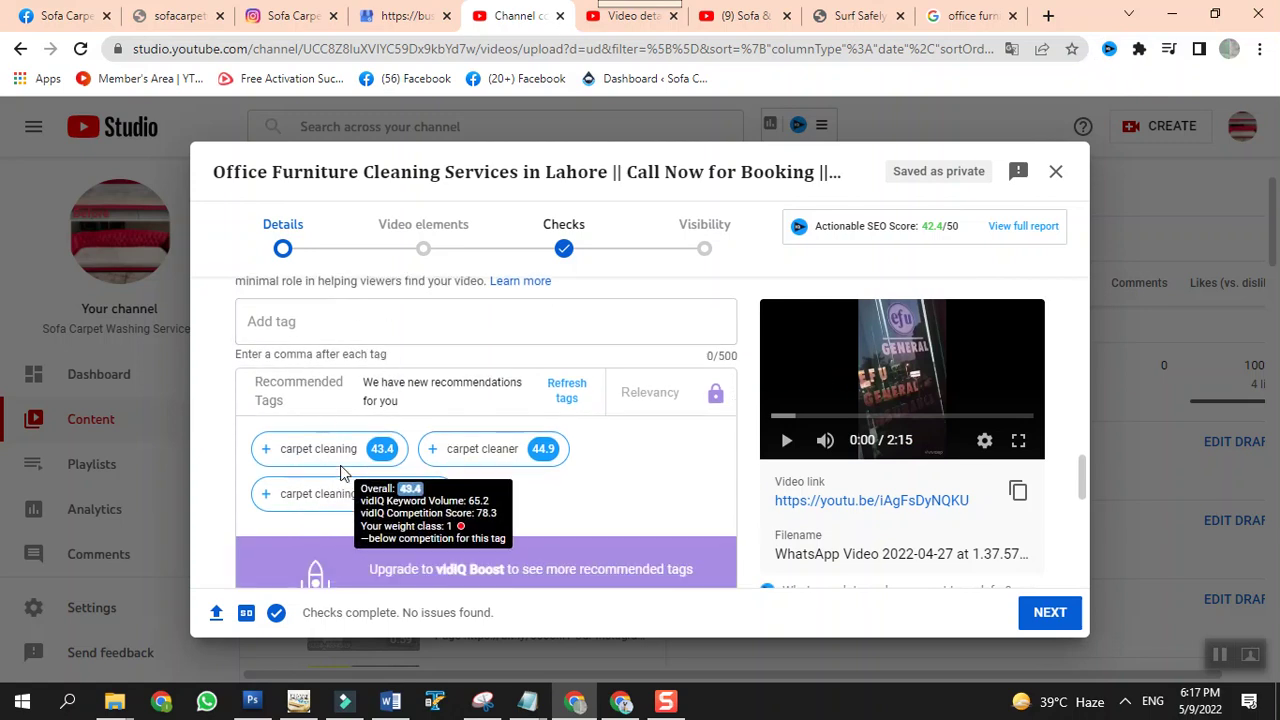
pyautogui.moveTo(450, 458)
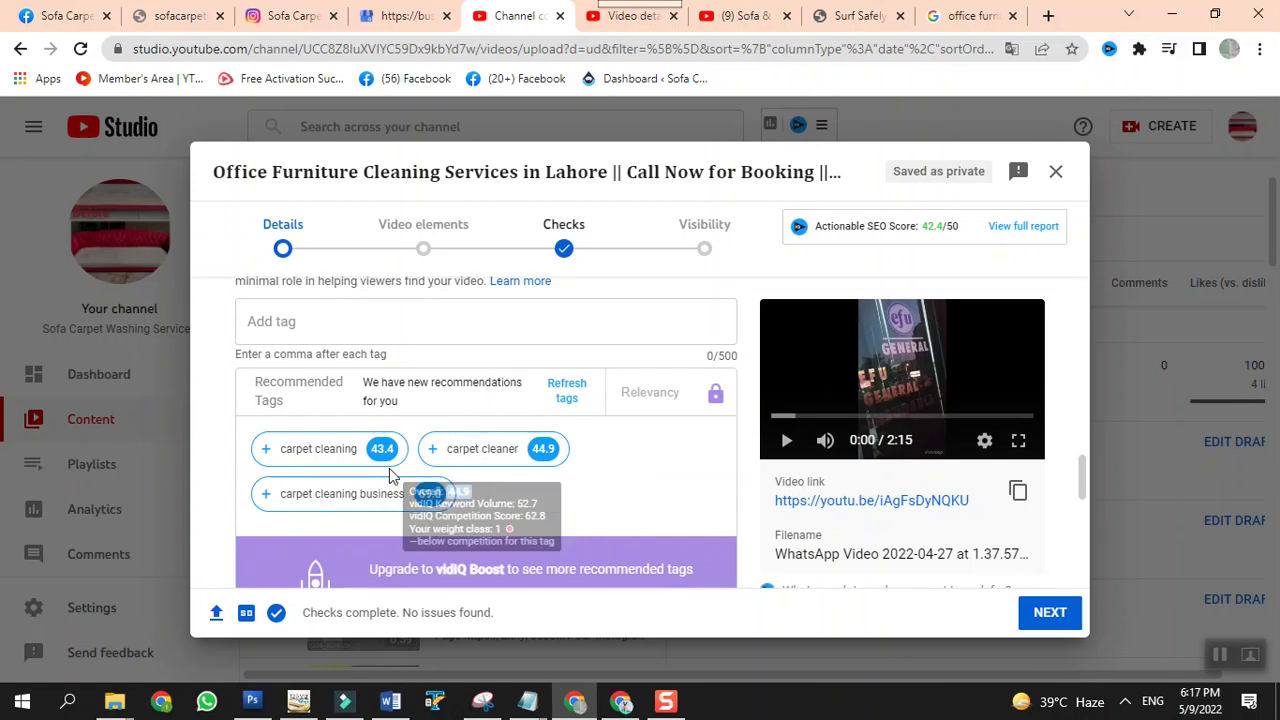
pyautogui.moveTo(262, 478)
pyautogui.moveTo(335, 452)
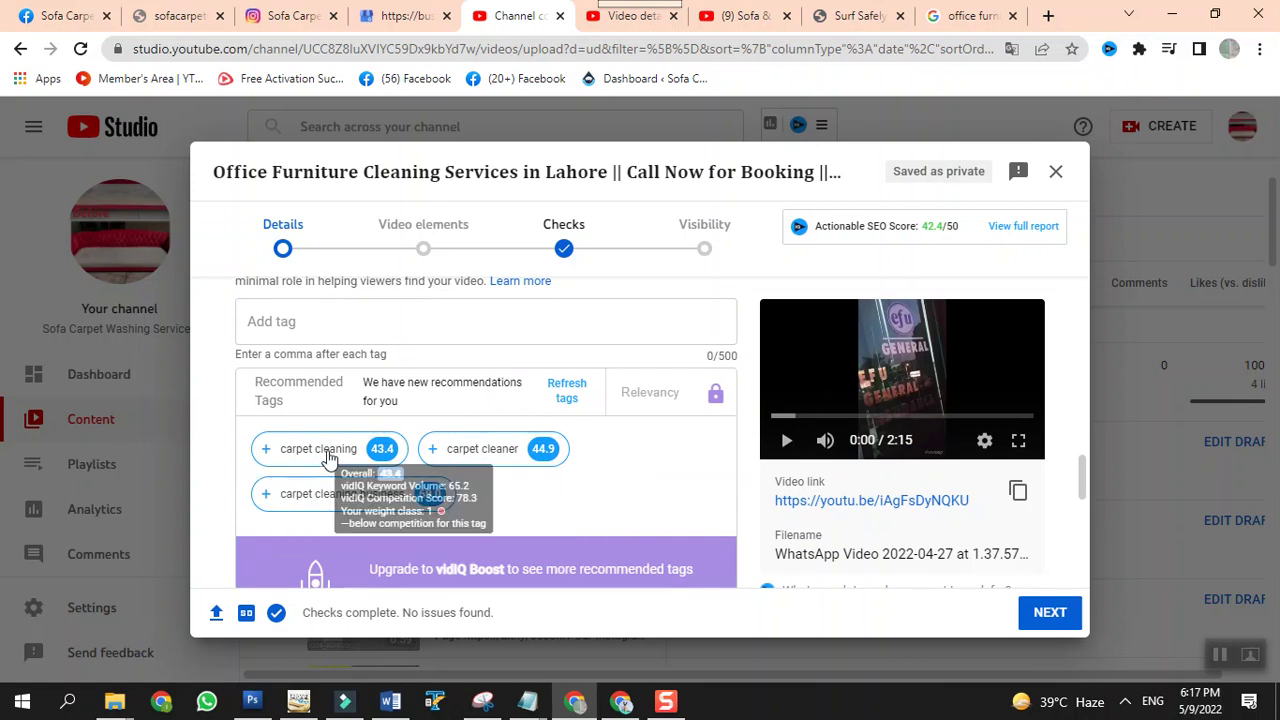
# Inspect the keyword "carpet cleaning" in vidIQ's Keyword Inspector and add it to the draft video's tags
pyautogui.click(387, 449)
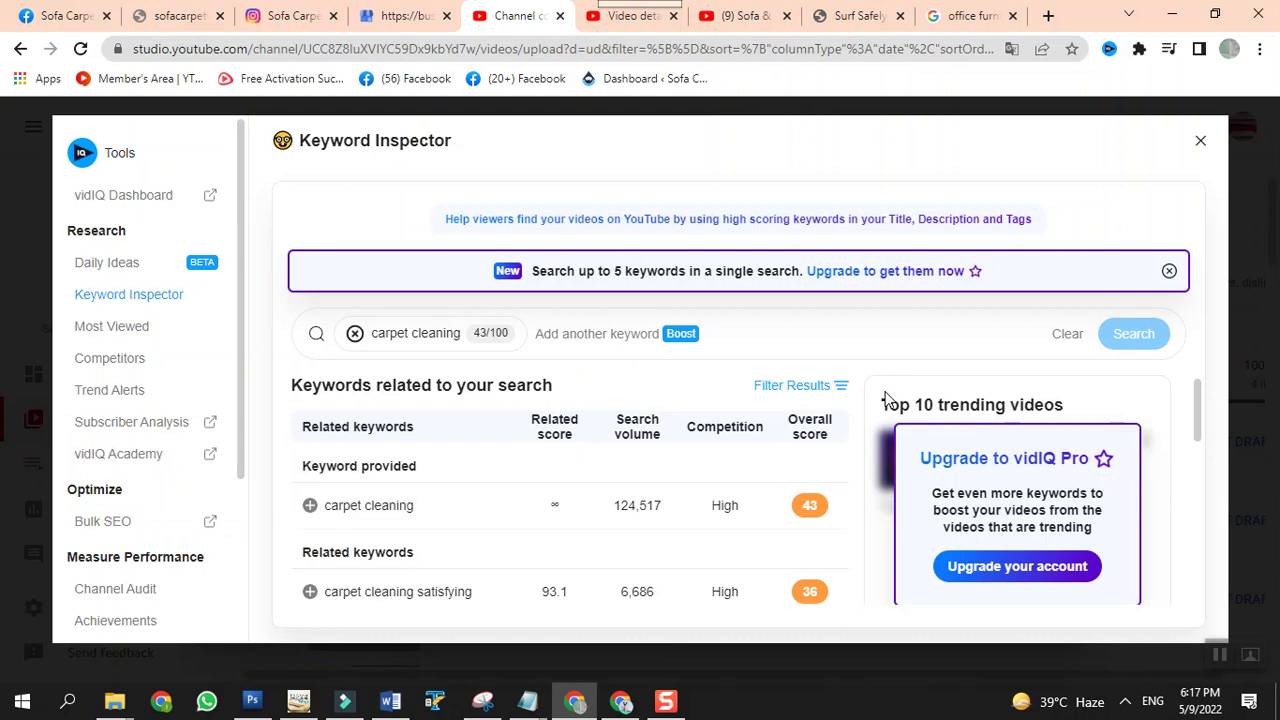
pyautogui.scroll(-2, 884, 400)
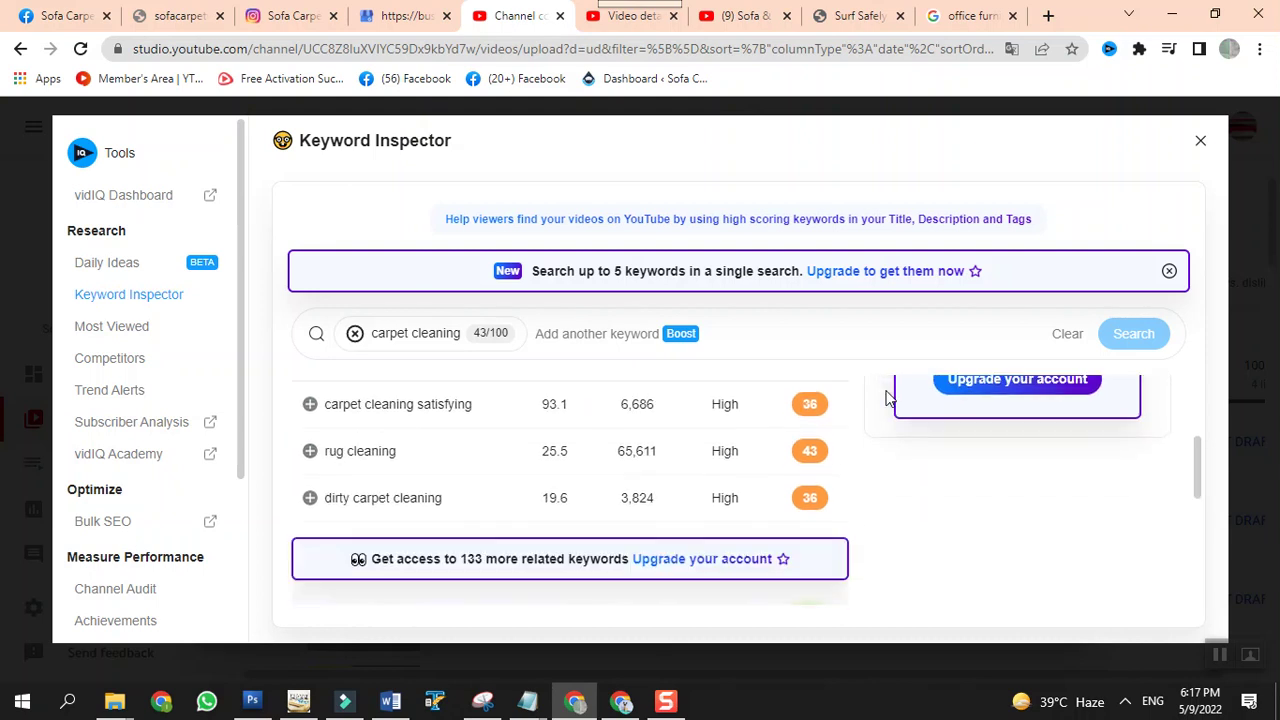
pyautogui.scroll(1, 886, 398)
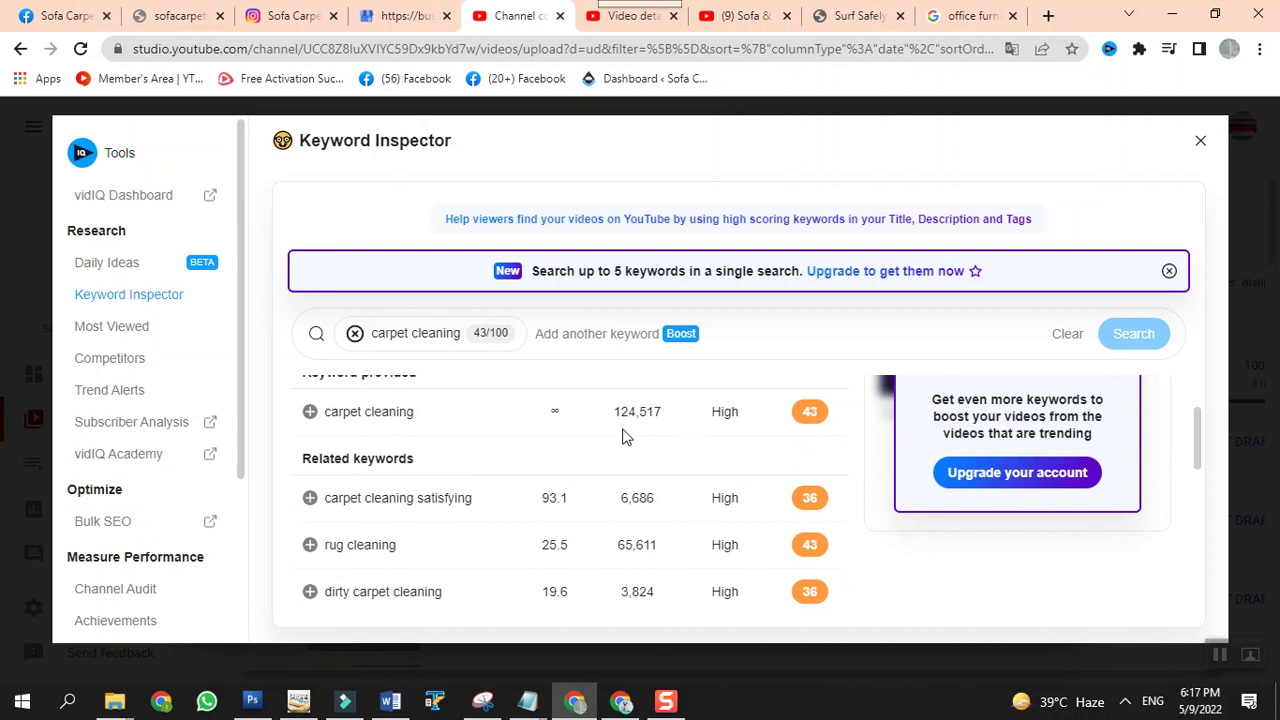
pyautogui.scroll(1, 784, 428)
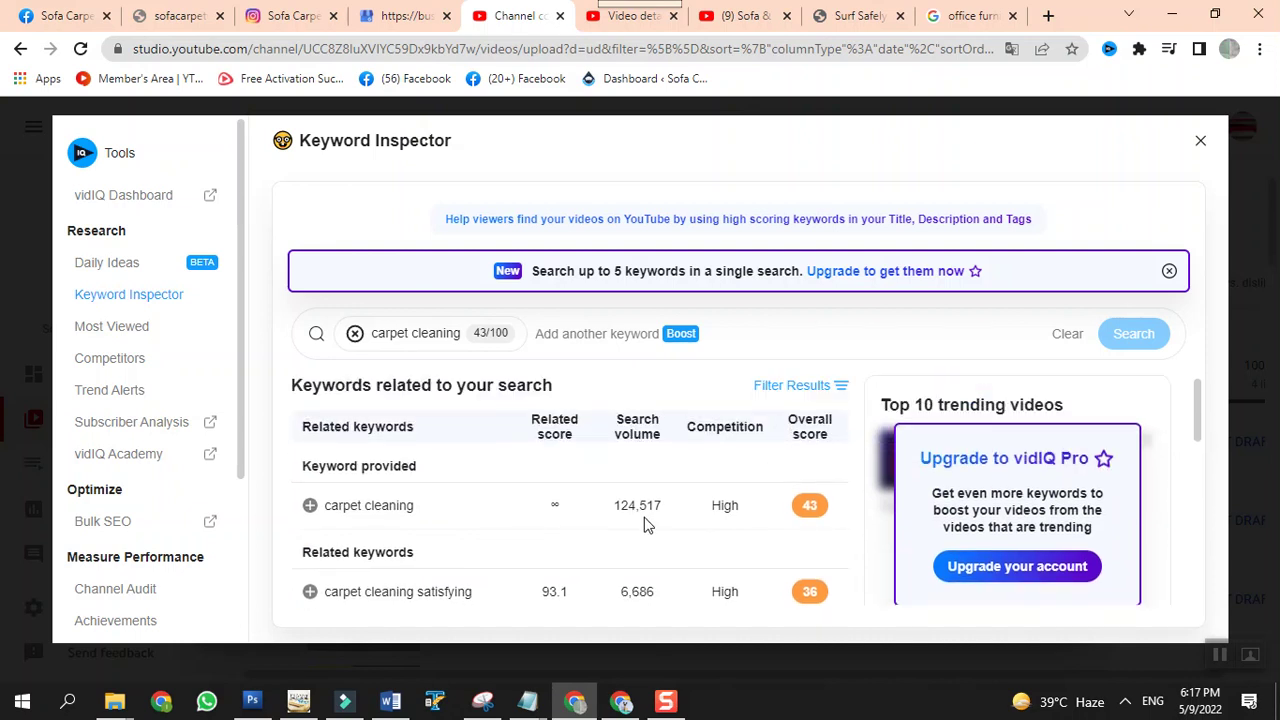
pyautogui.scroll(-1, 645, 525)
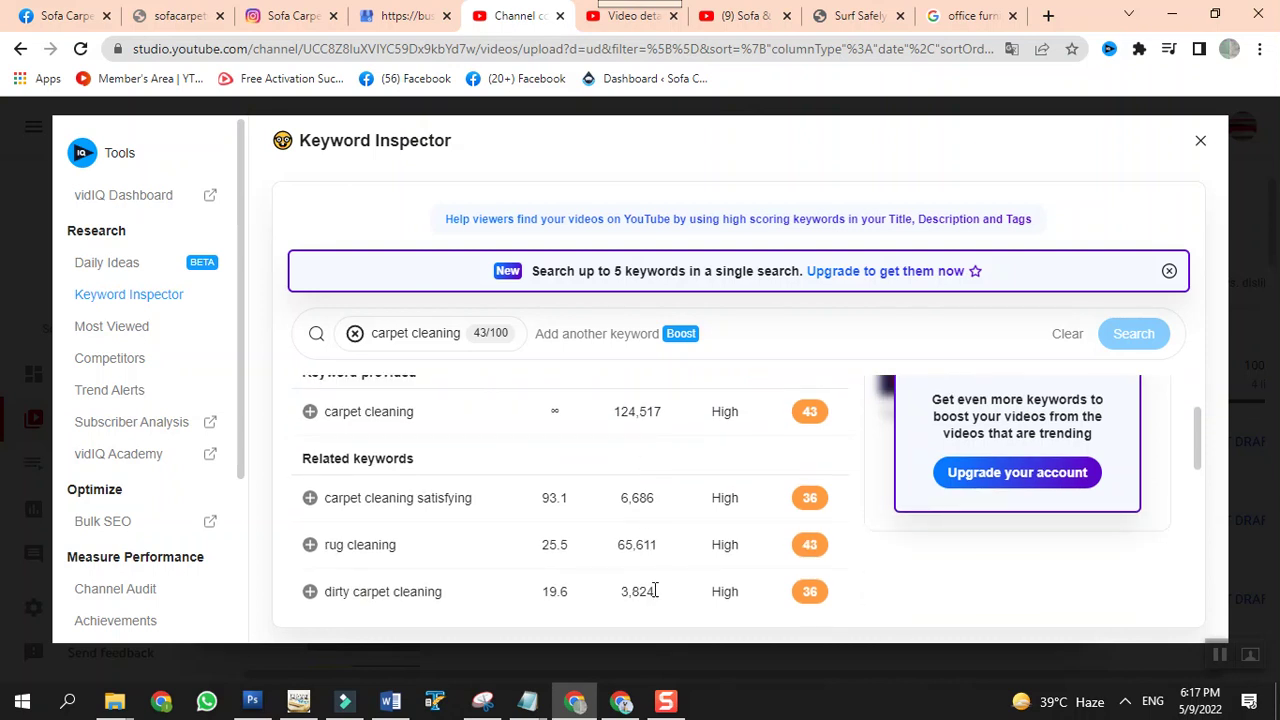
pyautogui.scroll(1, 655, 591)
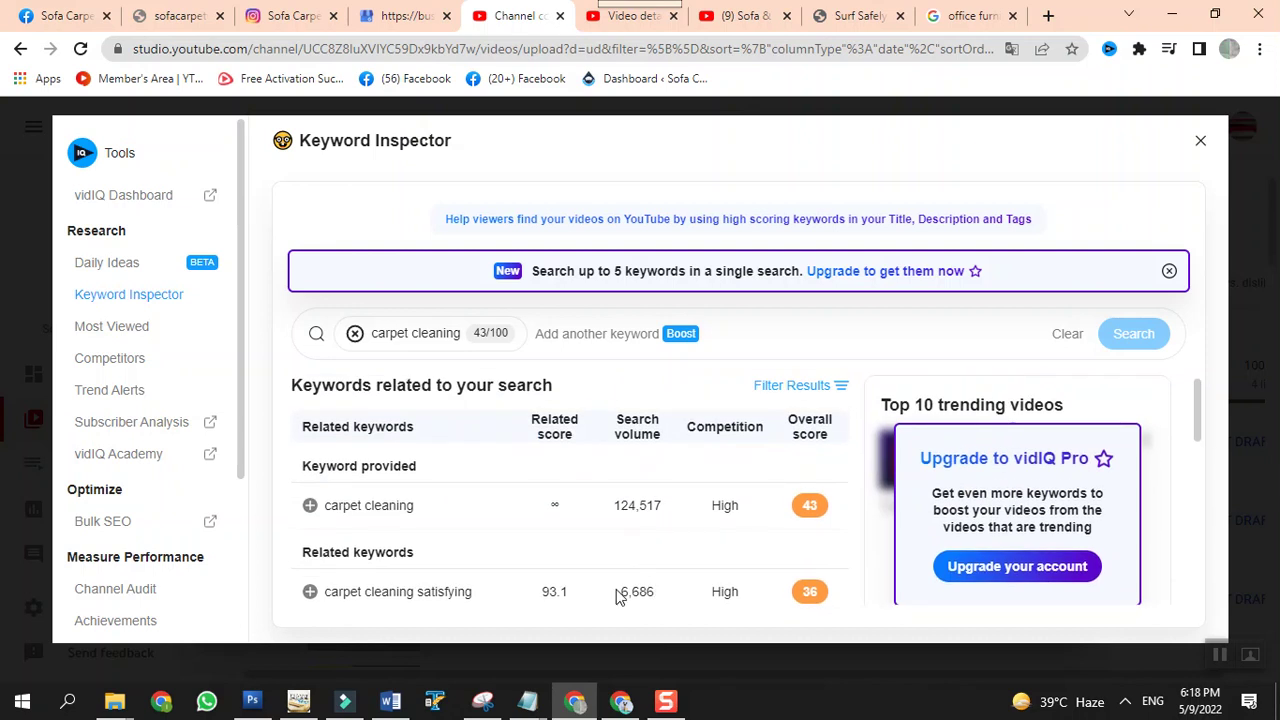
pyautogui.click(310, 507)
# Add the related keywords "rug cleaning" and "carpet cleaning satisfying" as tags, plus the recommended tag "carpet cleaning business"
pyautogui.scroll(-1, 310, 518)
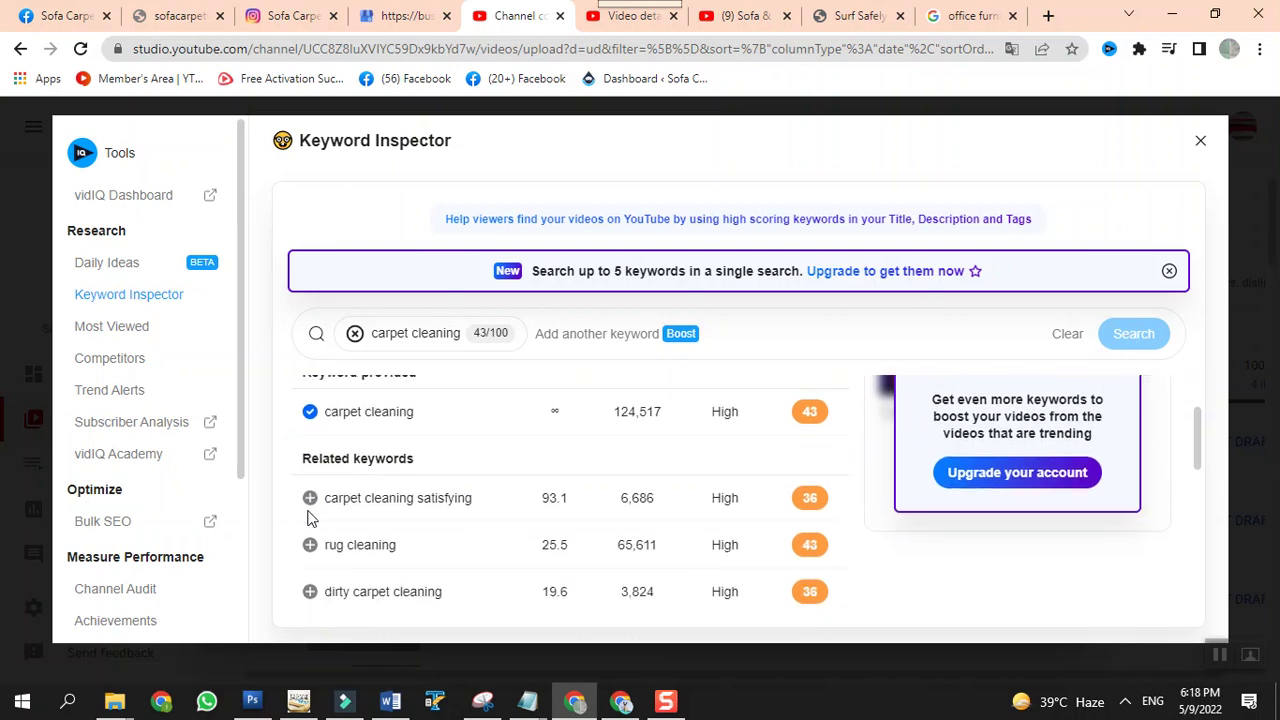
pyautogui.click(310, 546)
pyautogui.scroll(1, 560, 510)
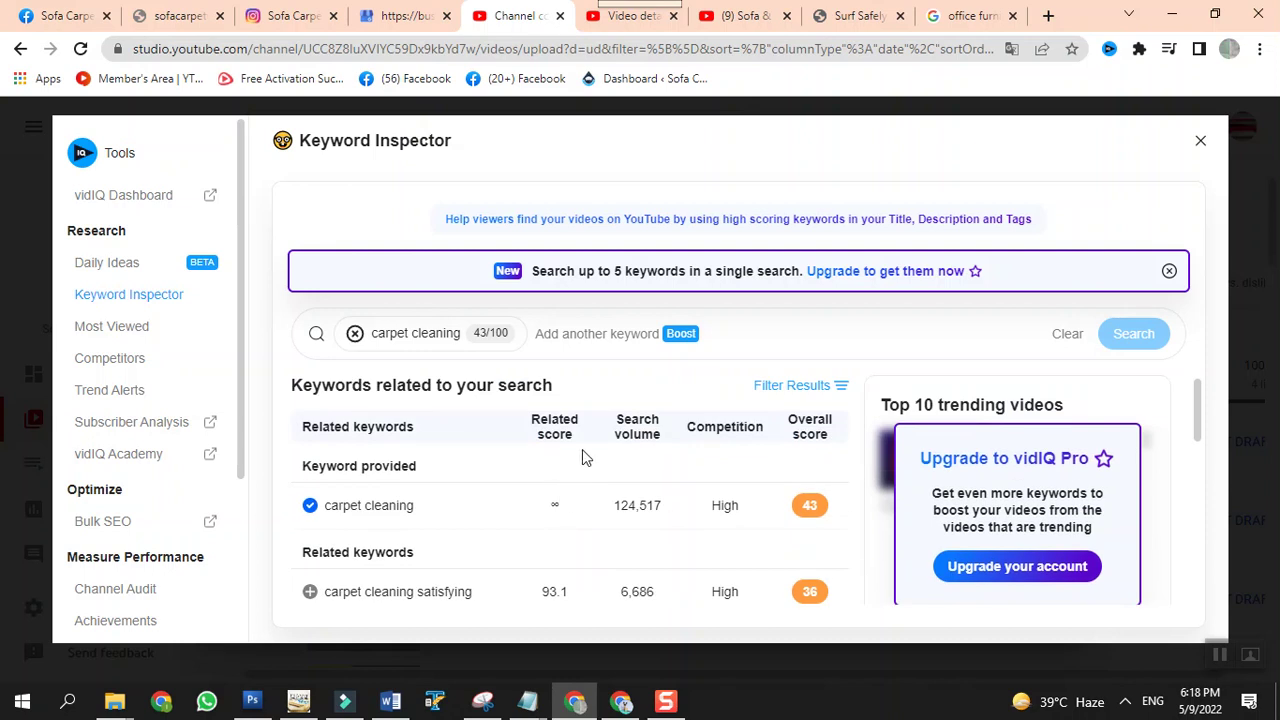
pyautogui.scroll(-2, 575, 470)
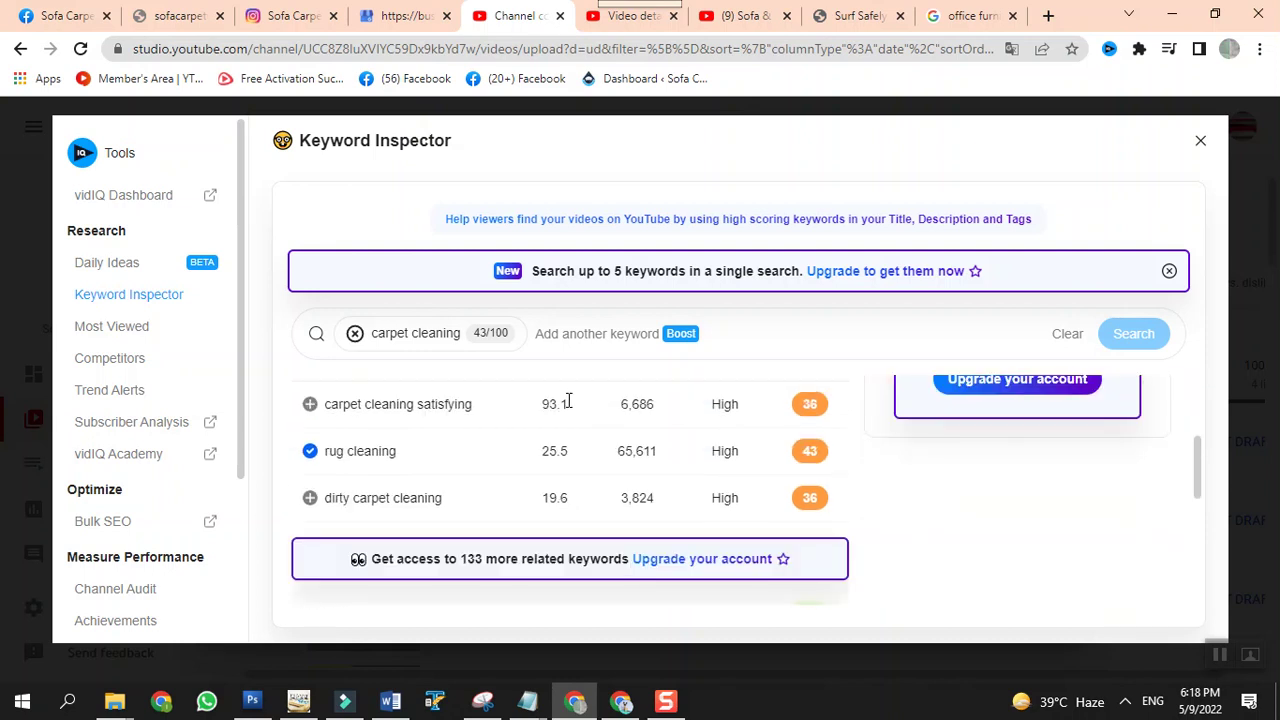
pyautogui.click(311, 405)
pyautogui.click(1199, 142)
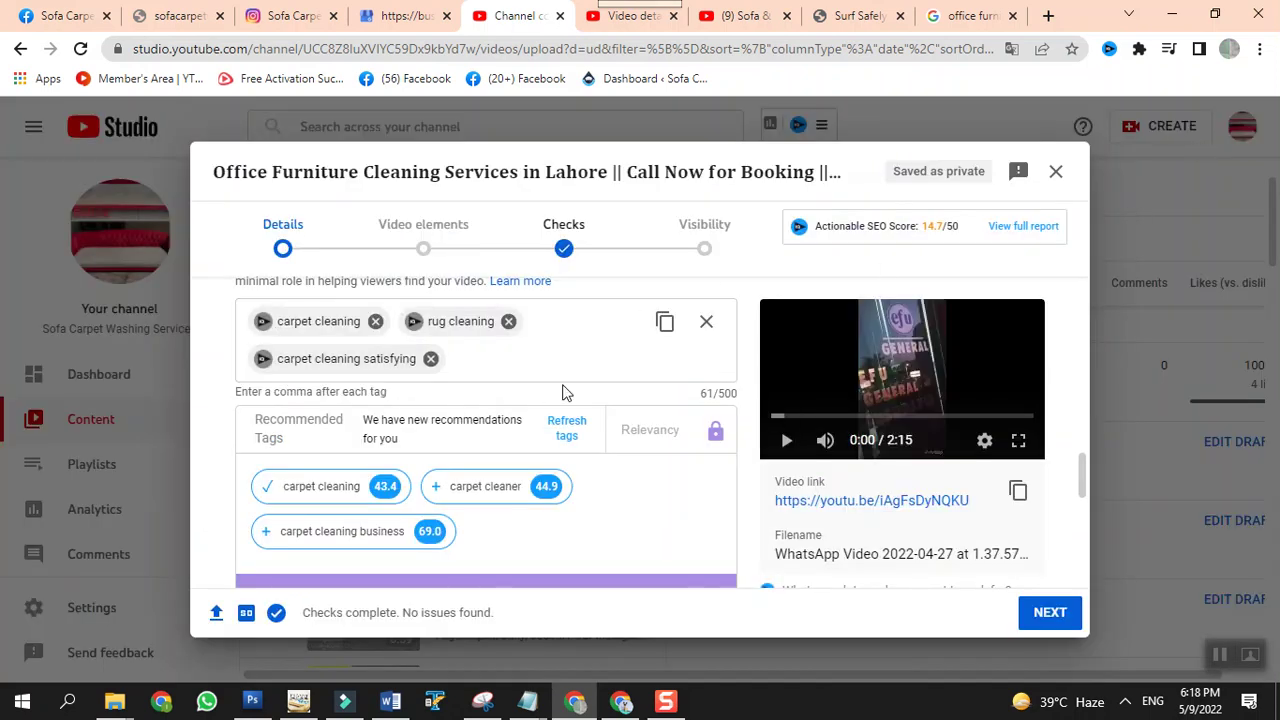
pyautogui.click(265, 538)
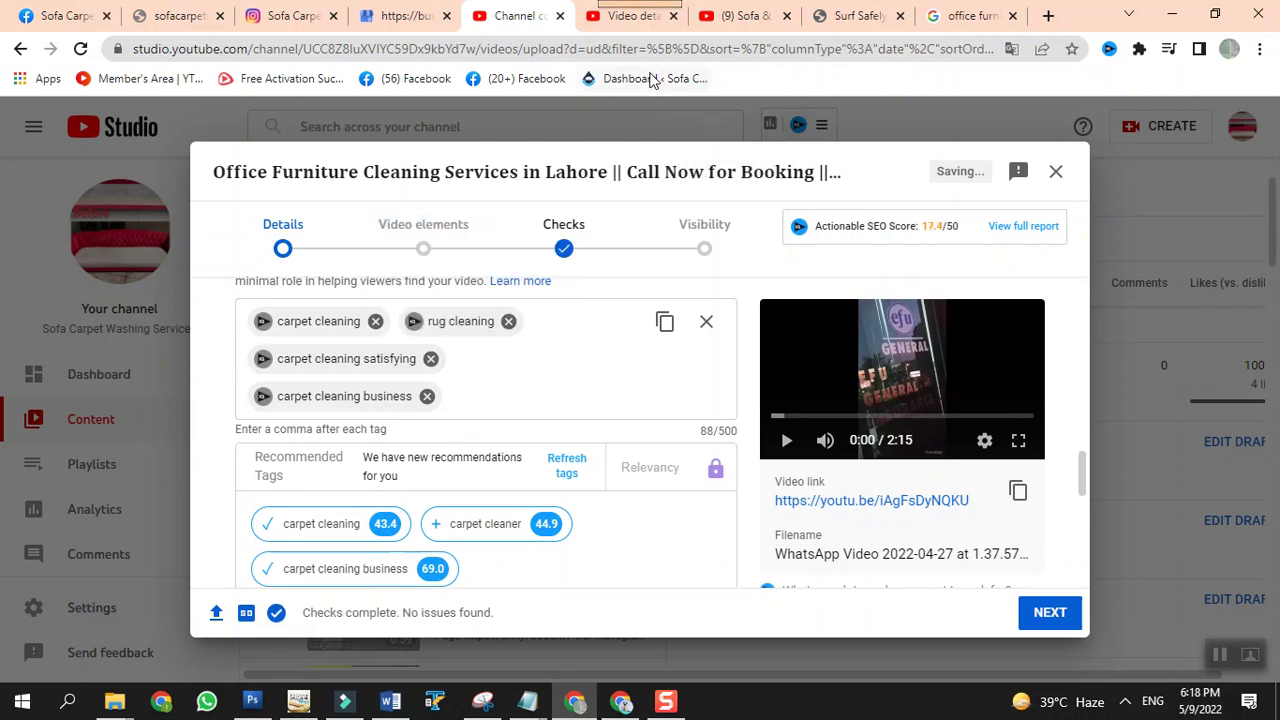
# Copy all tags from the other office furniture cleaning video's details page to the clipboard
pyautogui.click(611, 22)
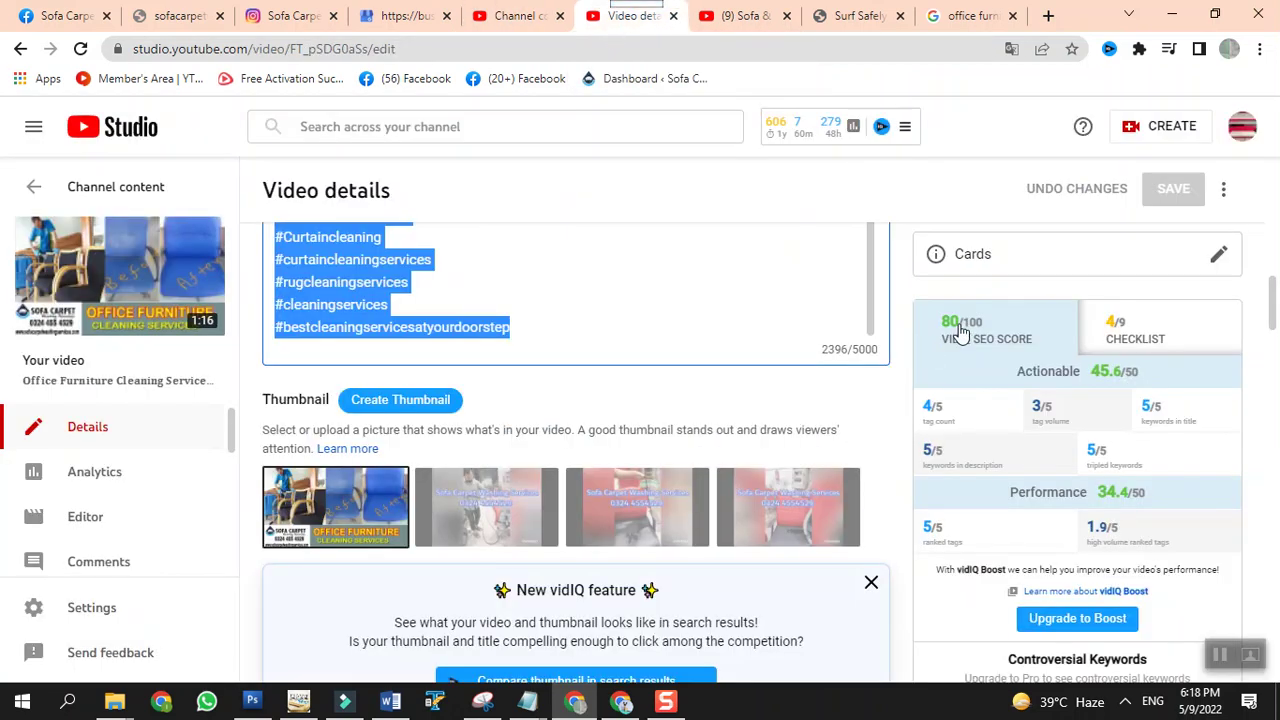
pyautogui.scroll(-9, 743, 415)
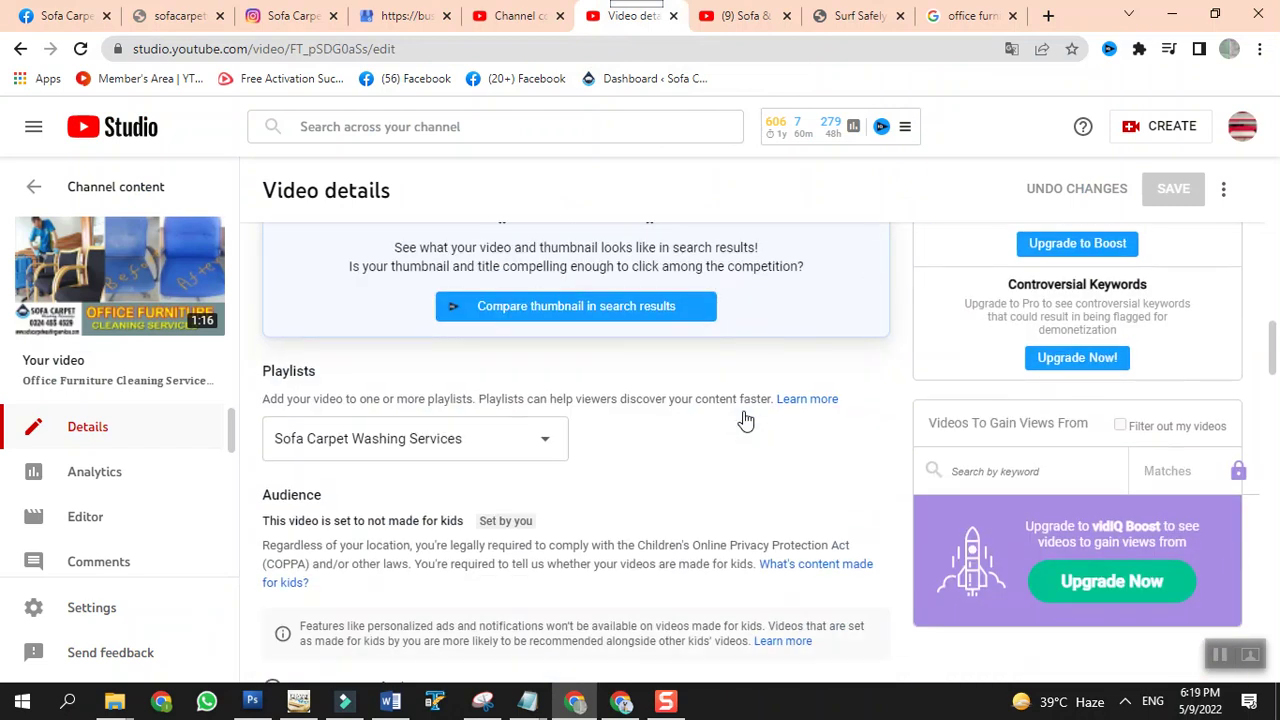
pyautogui.scroll(-5, 743, 420)
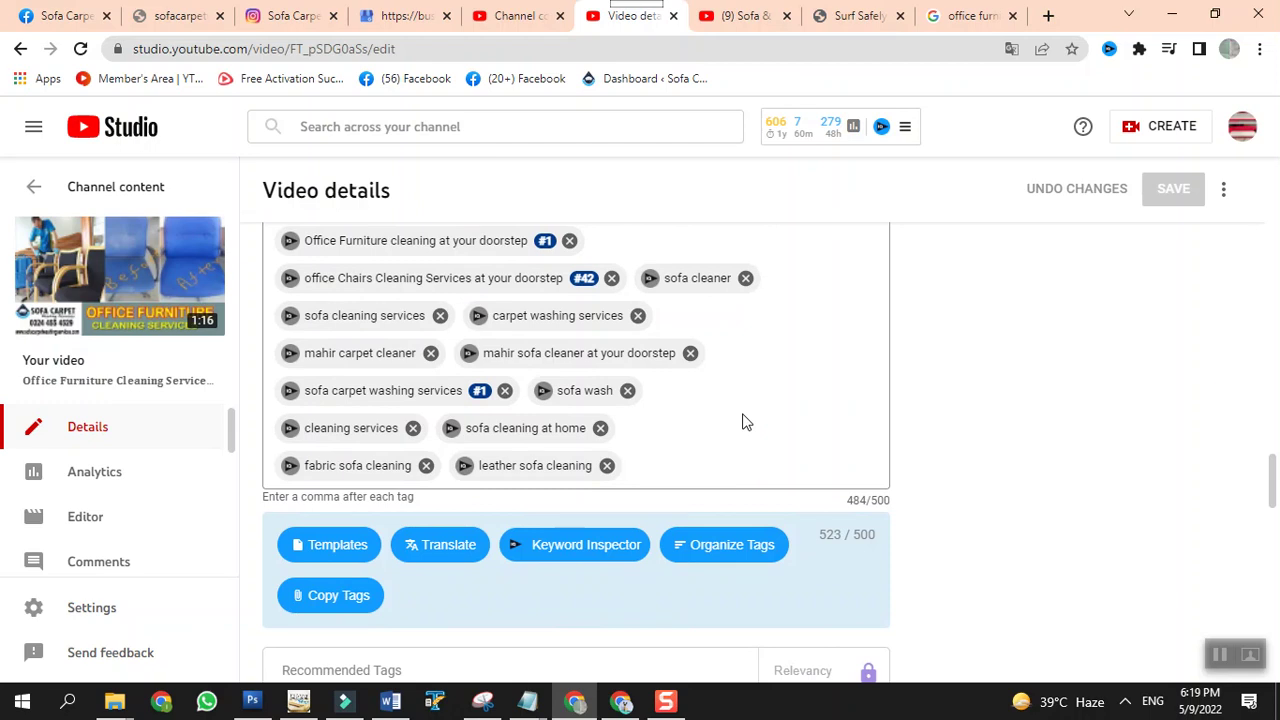
pyautogui.scroll(1, 743, 422)
pyautogui.scroll(2, 790, 449)
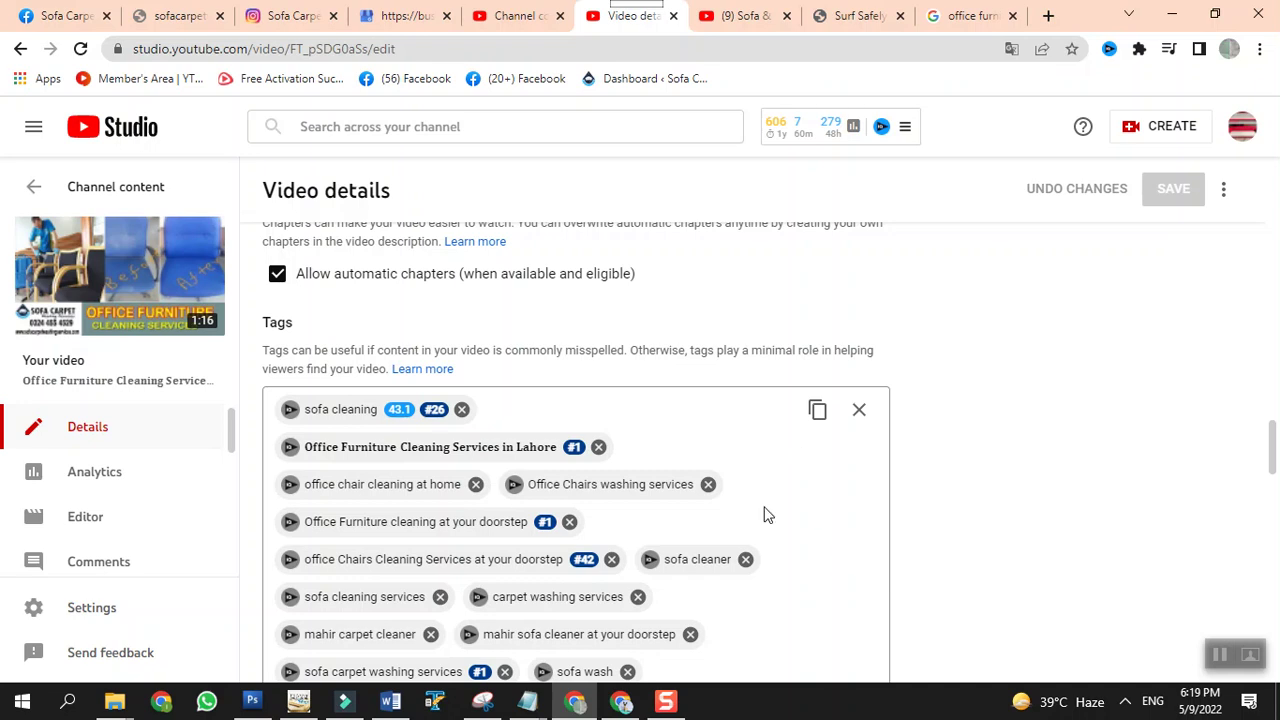
pyautogui.click(817, 409)
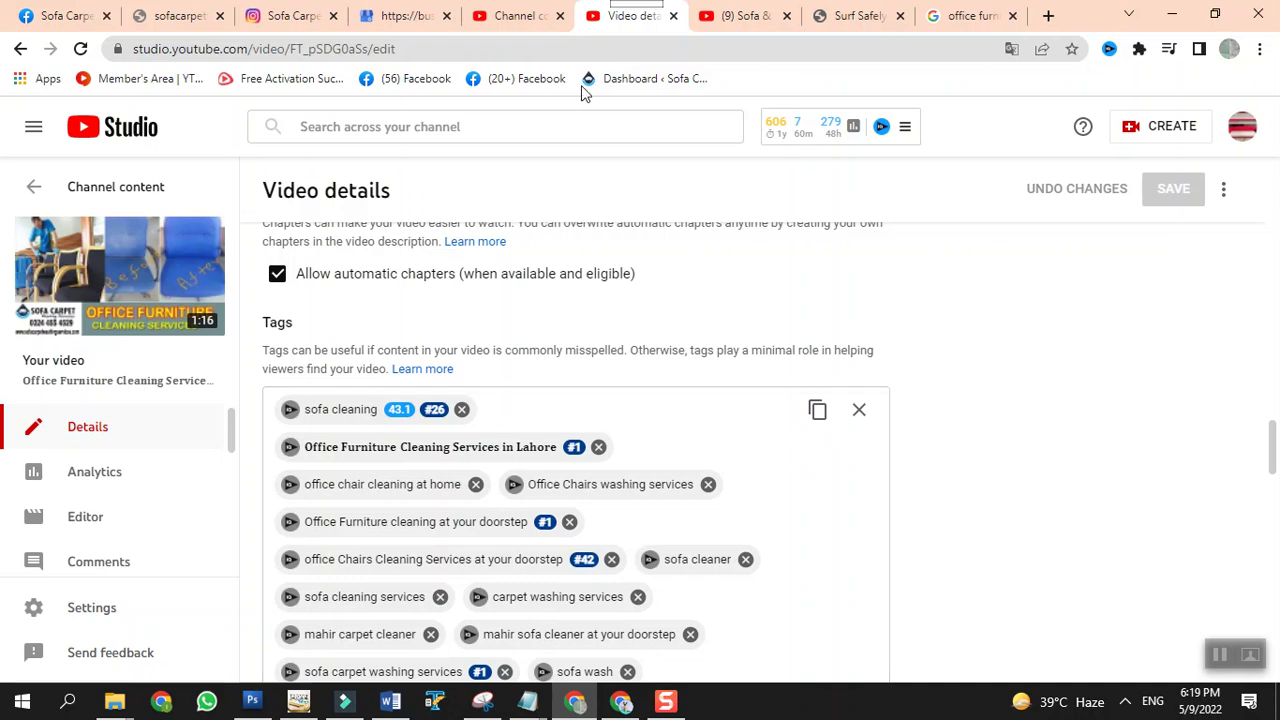
pyautogui.click(817, 412)
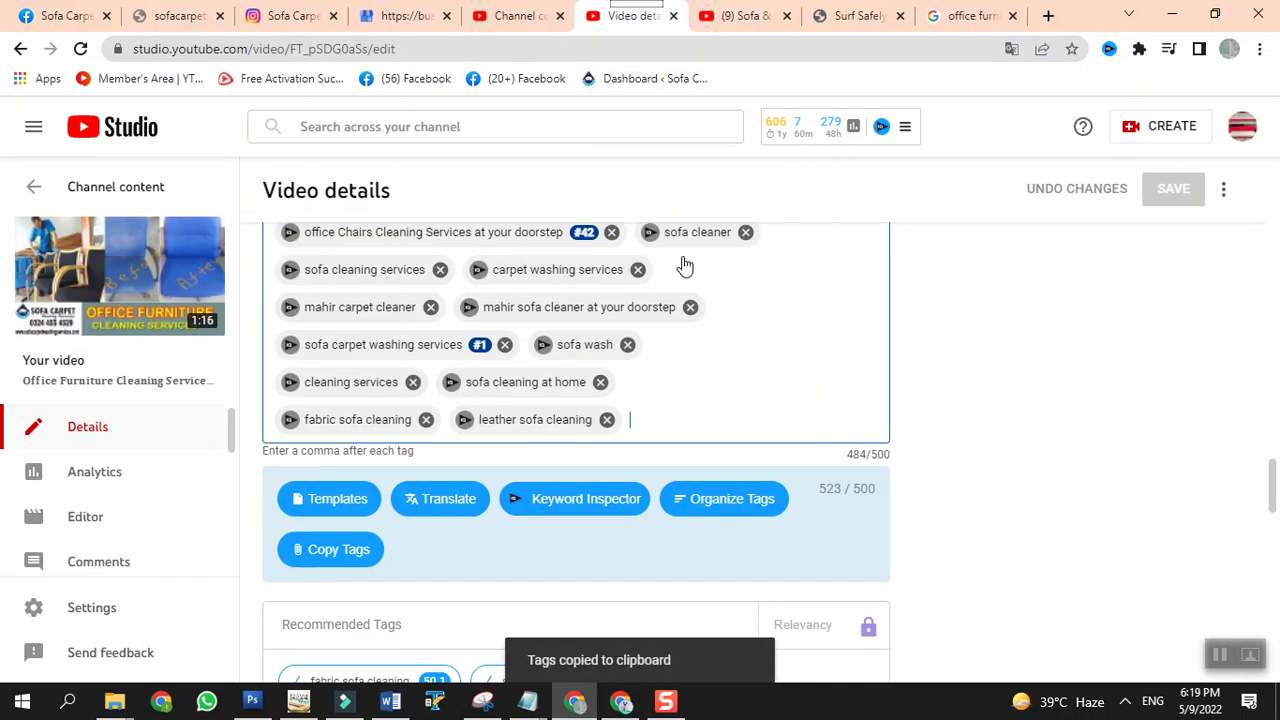
# Paste the copied tags after "carpet cleaning business" in the draft video's tag list and check the character count
pyautogui.click(515, 15)
pyautogui.click(557, 399)
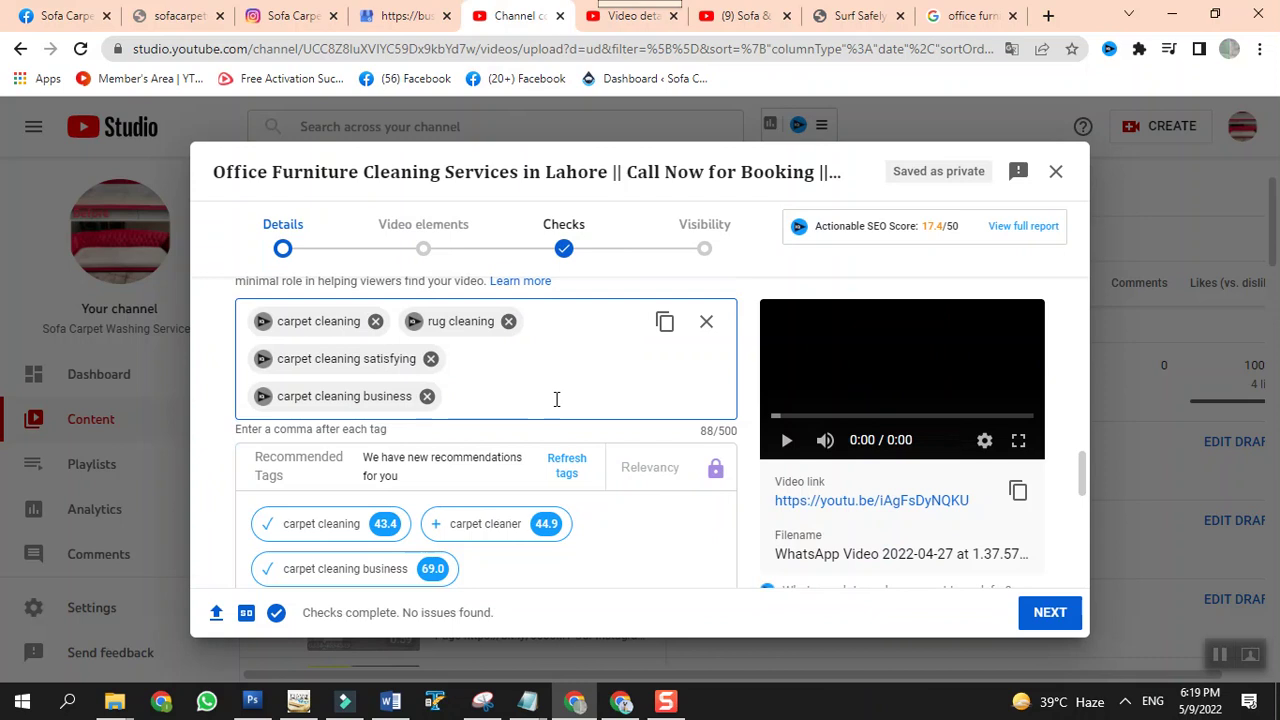
pyautogui.hotkey('ctrl', 'v')
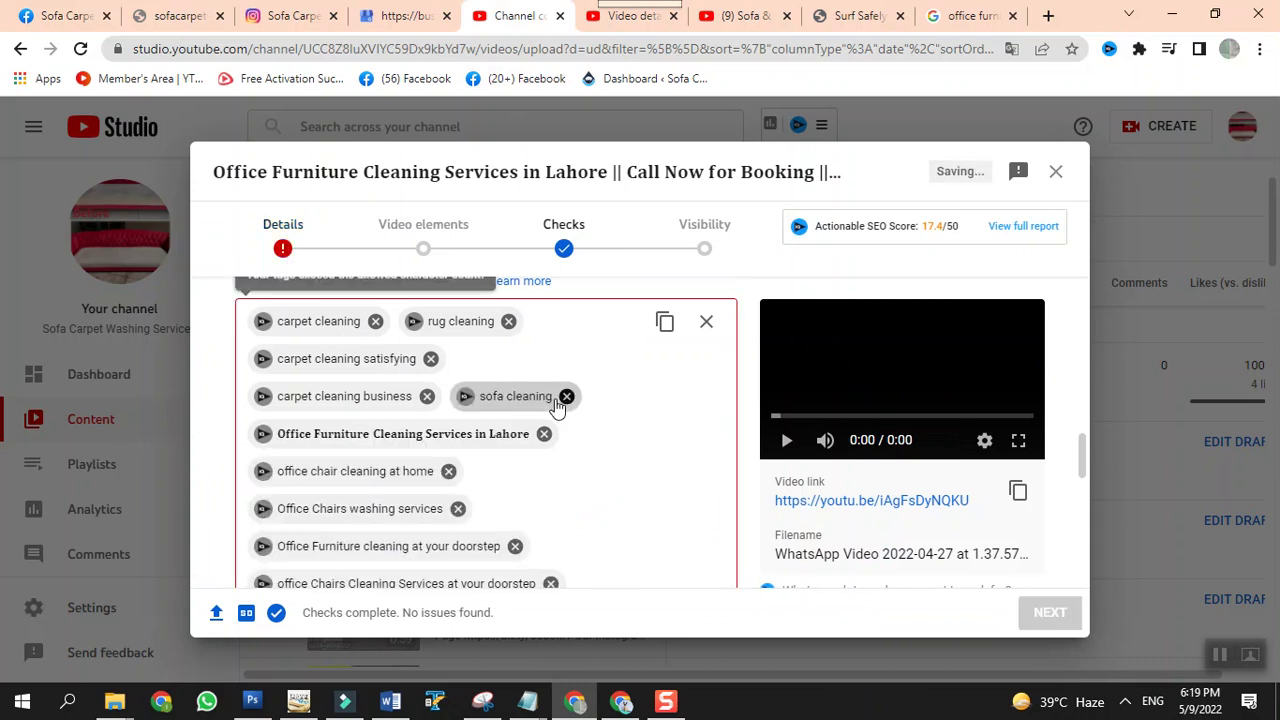
pyautogui.scroll(-7, 594, 434)
pyautogui.scroll(2, 594, 434)
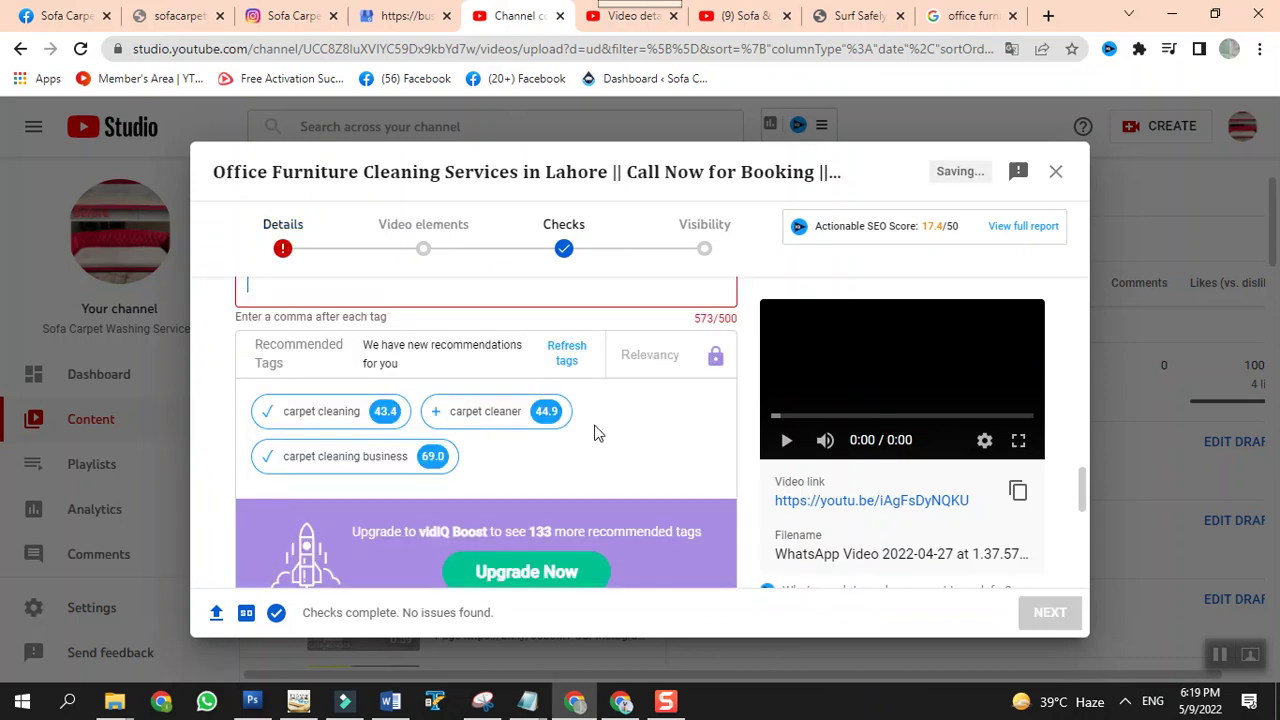
pyautogui.scroll(1, 600, 432)
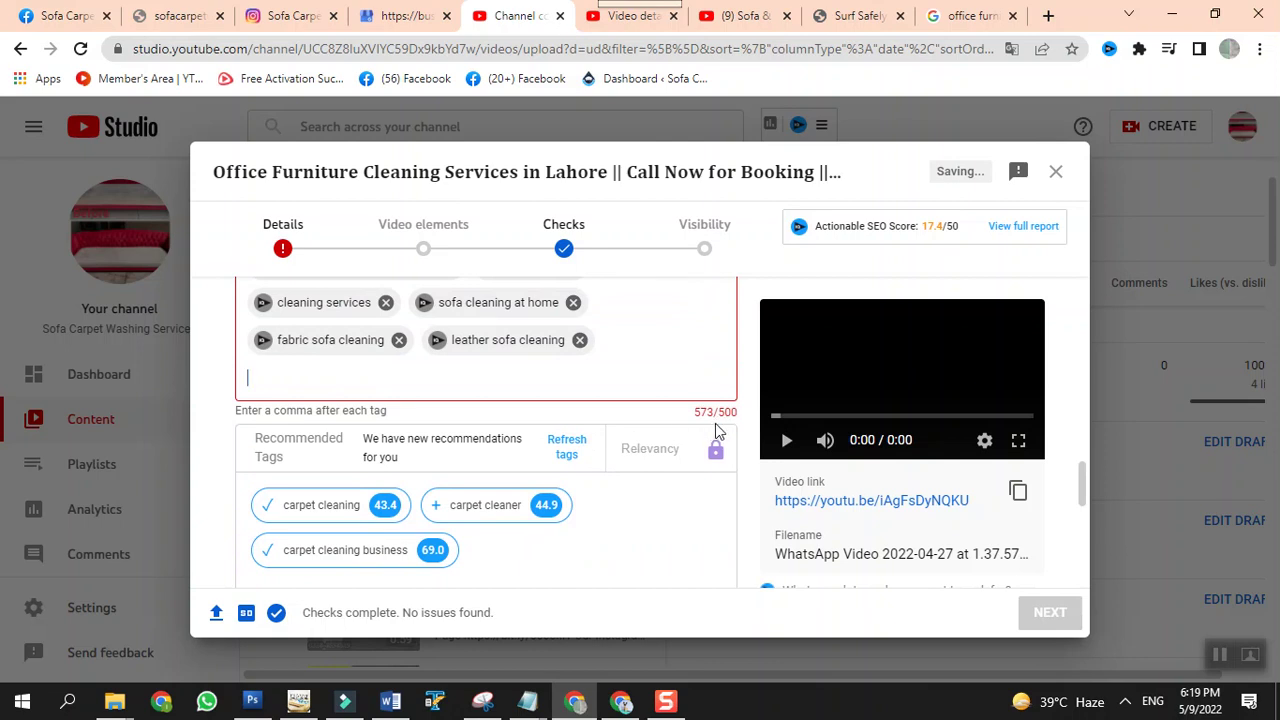
pyautogui.scroll(1, 697, 432)
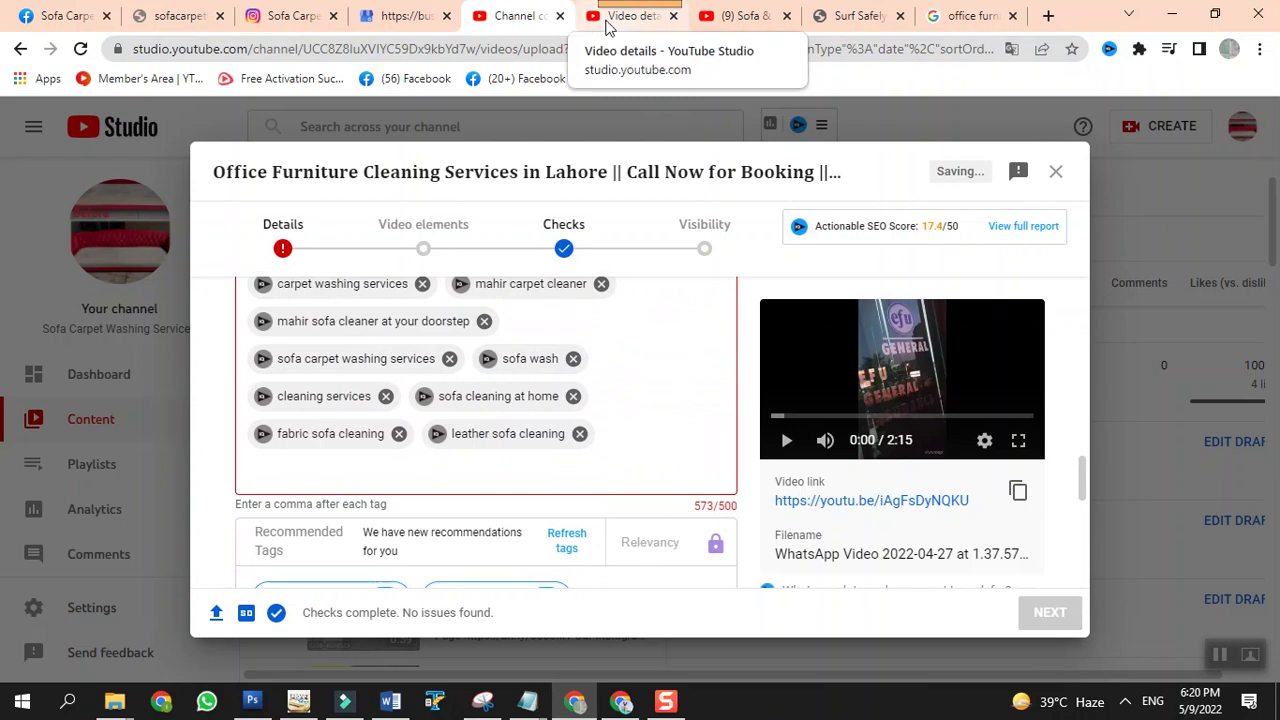
# Remove the tags "leather sofa cleaning", "fabric sofa cleaning" and "sofa cleaning at home" from the draft, consulting the other video's tags
pyautogui.click(606, 20)
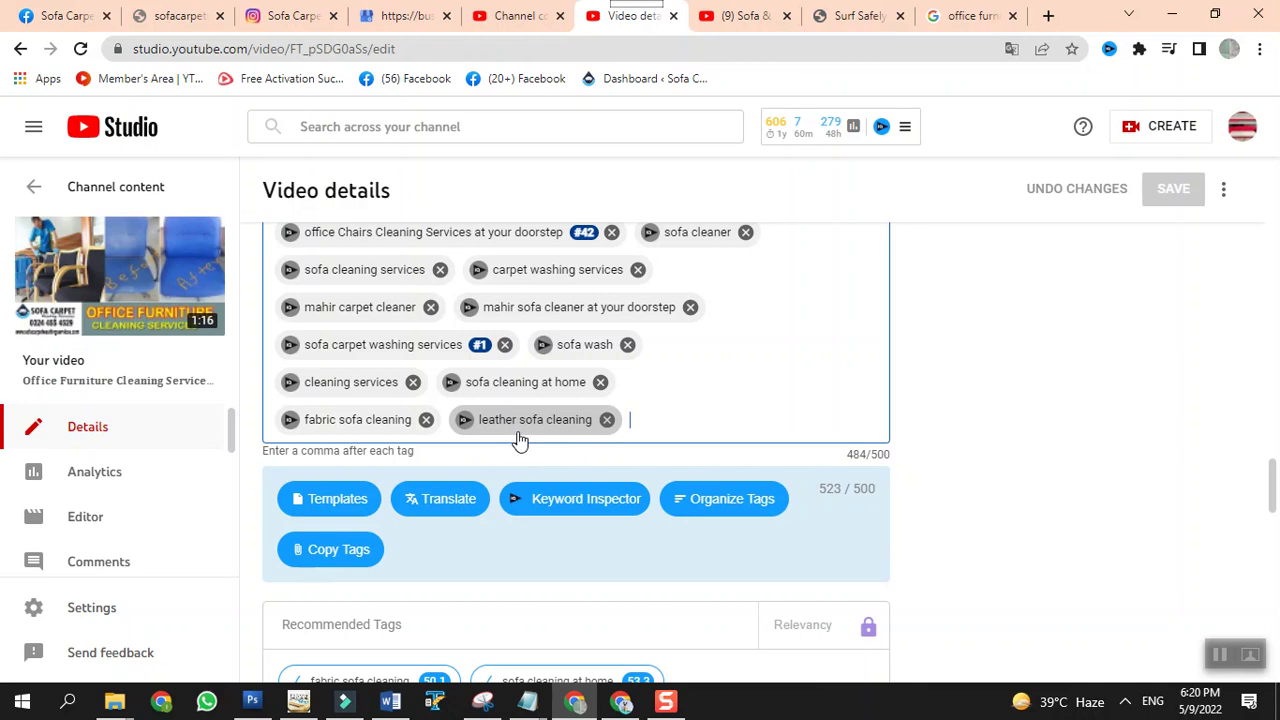
pyautogui.click(515, 16)
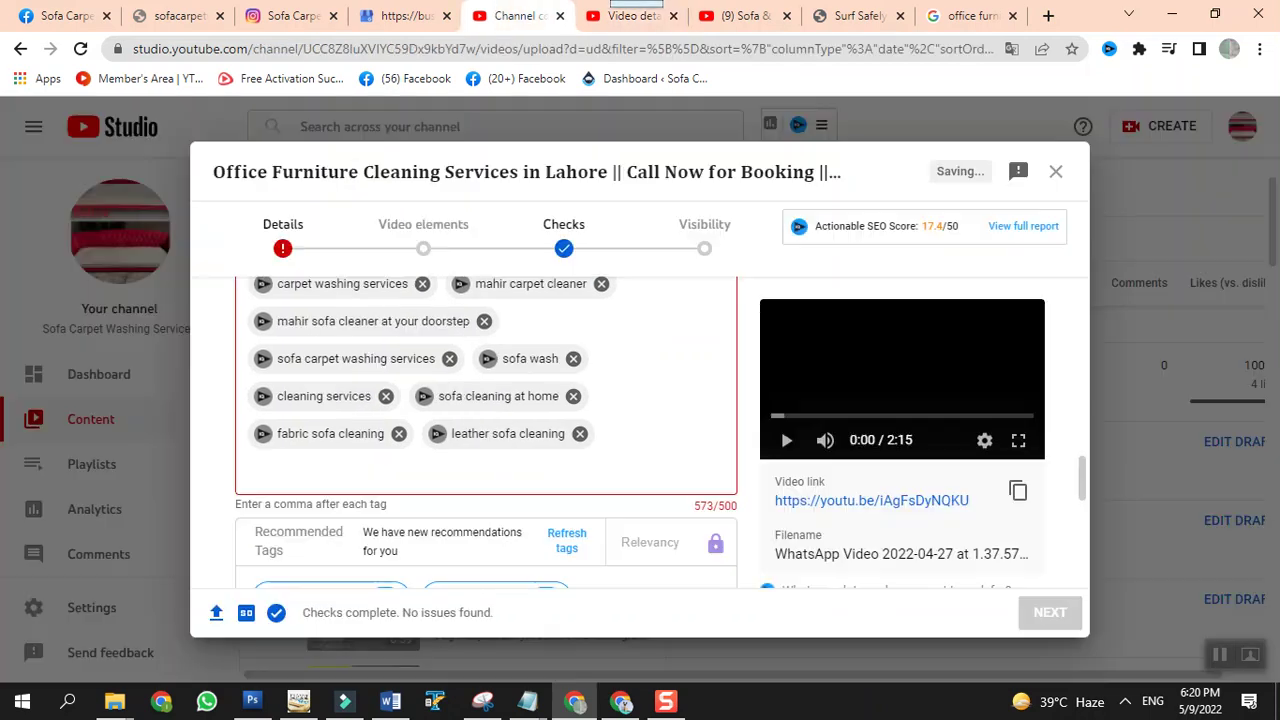
pyautogui.click(580, 440)
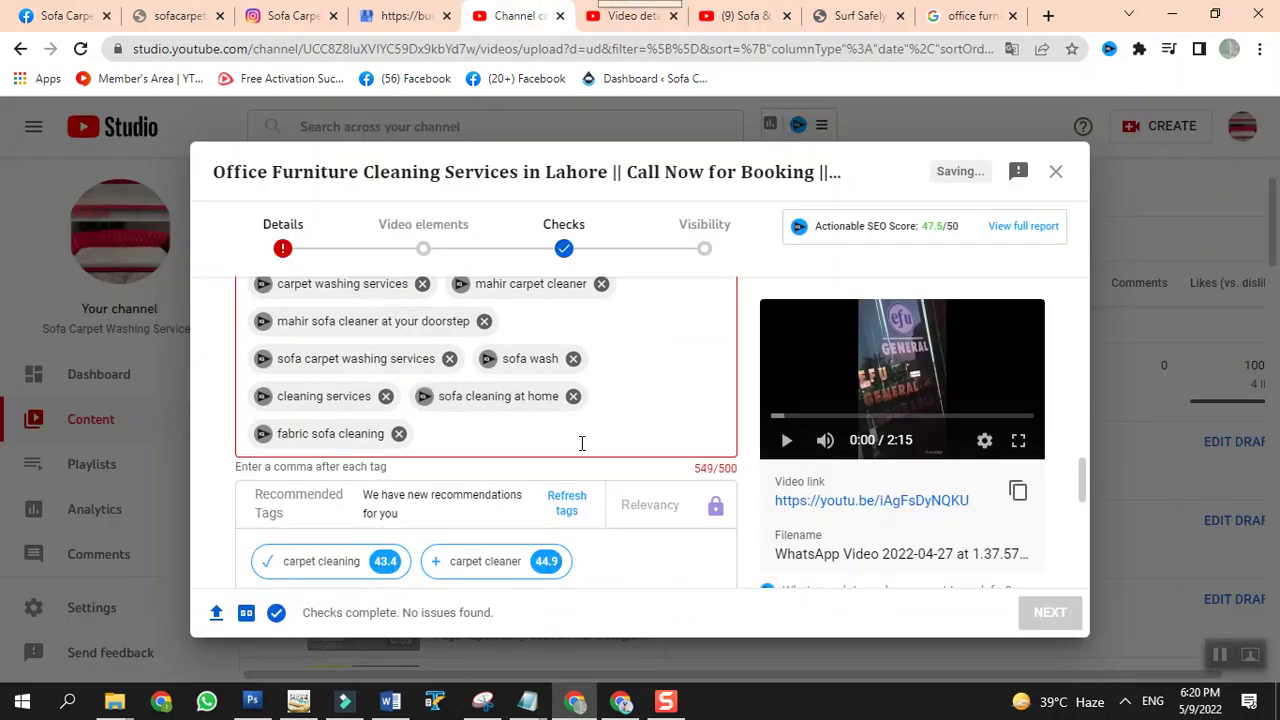
pyautogui.click(398, 433)
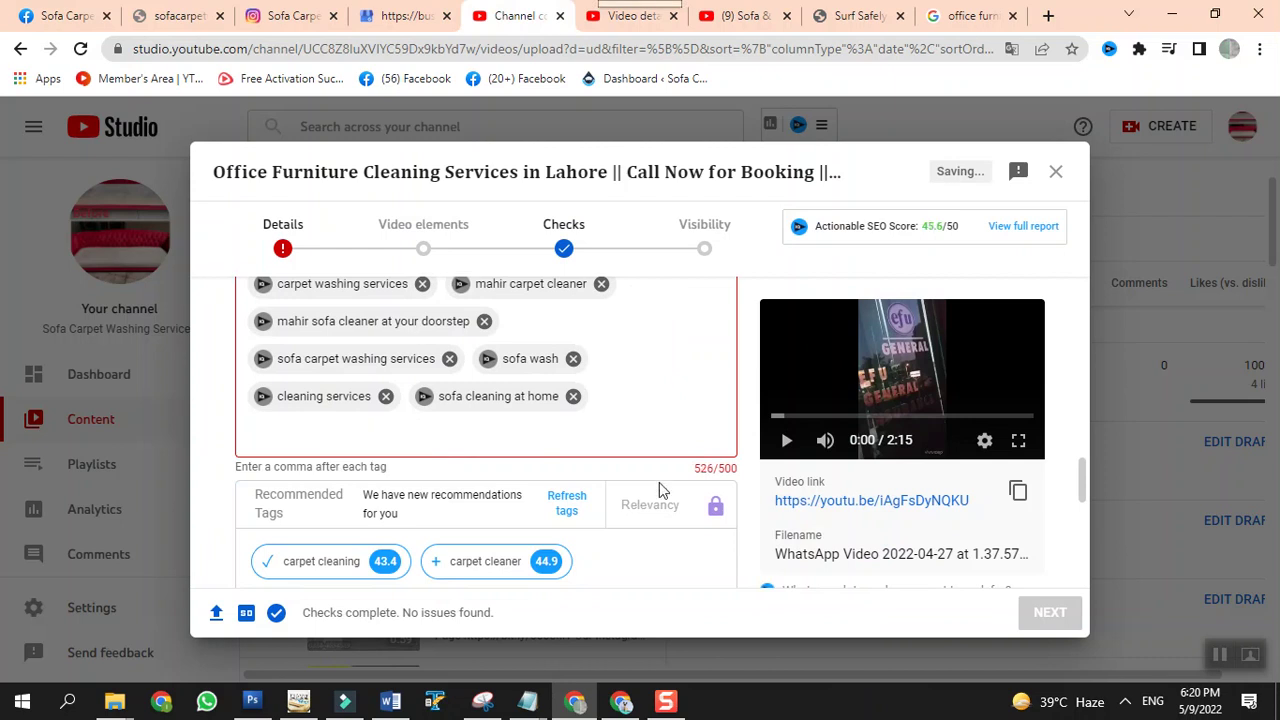
pyautogui.click(614, 30)
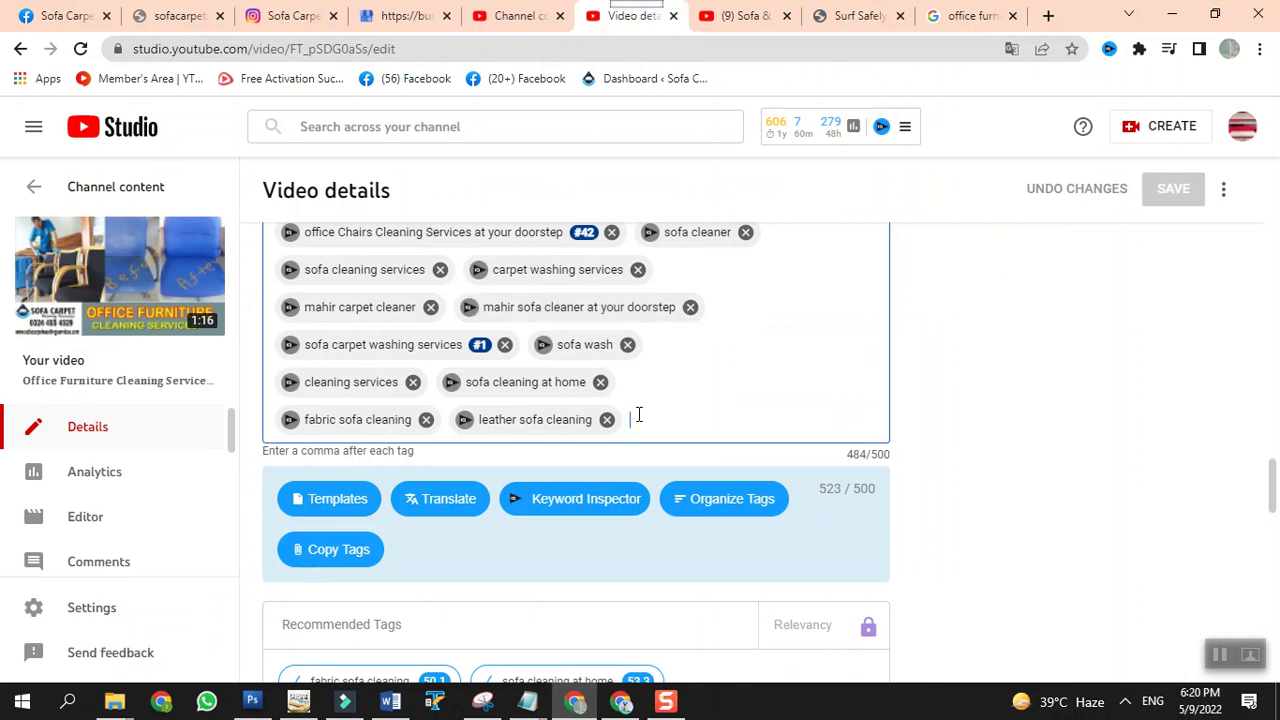
pyautogui.press('BackSpace')
pyautogui.click(490, 16)
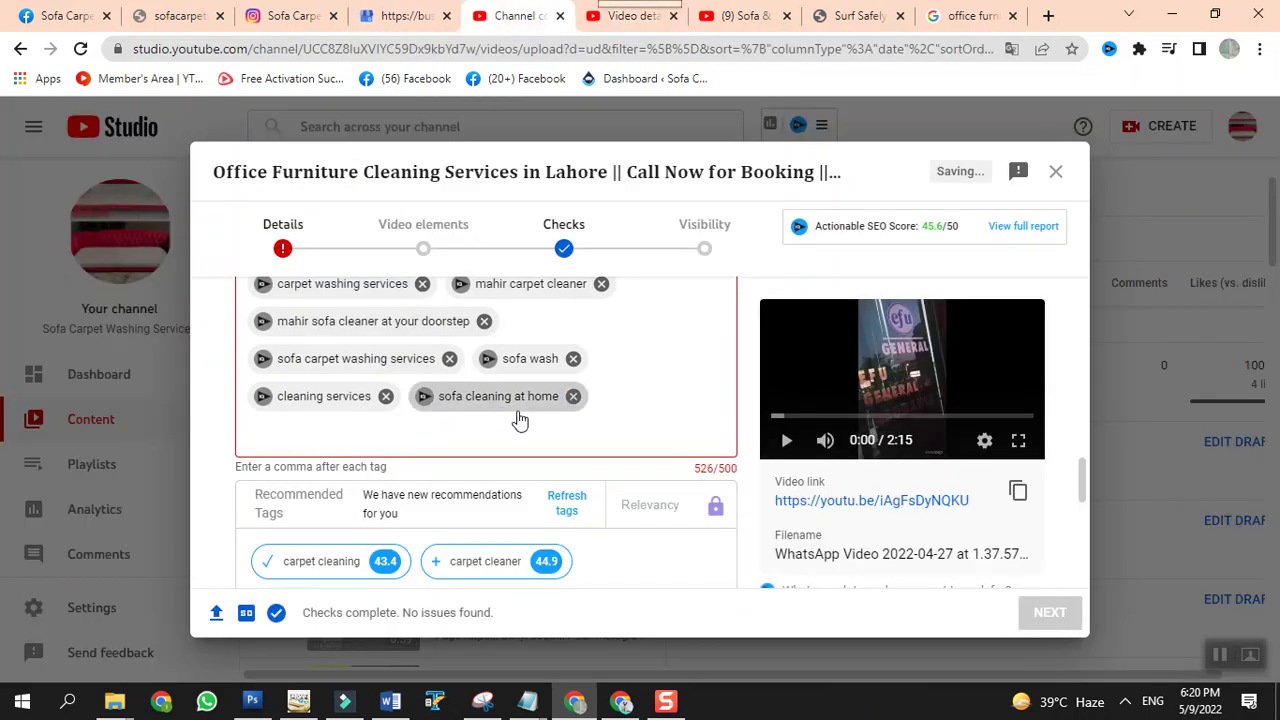
pyautogui.click(573, 396)
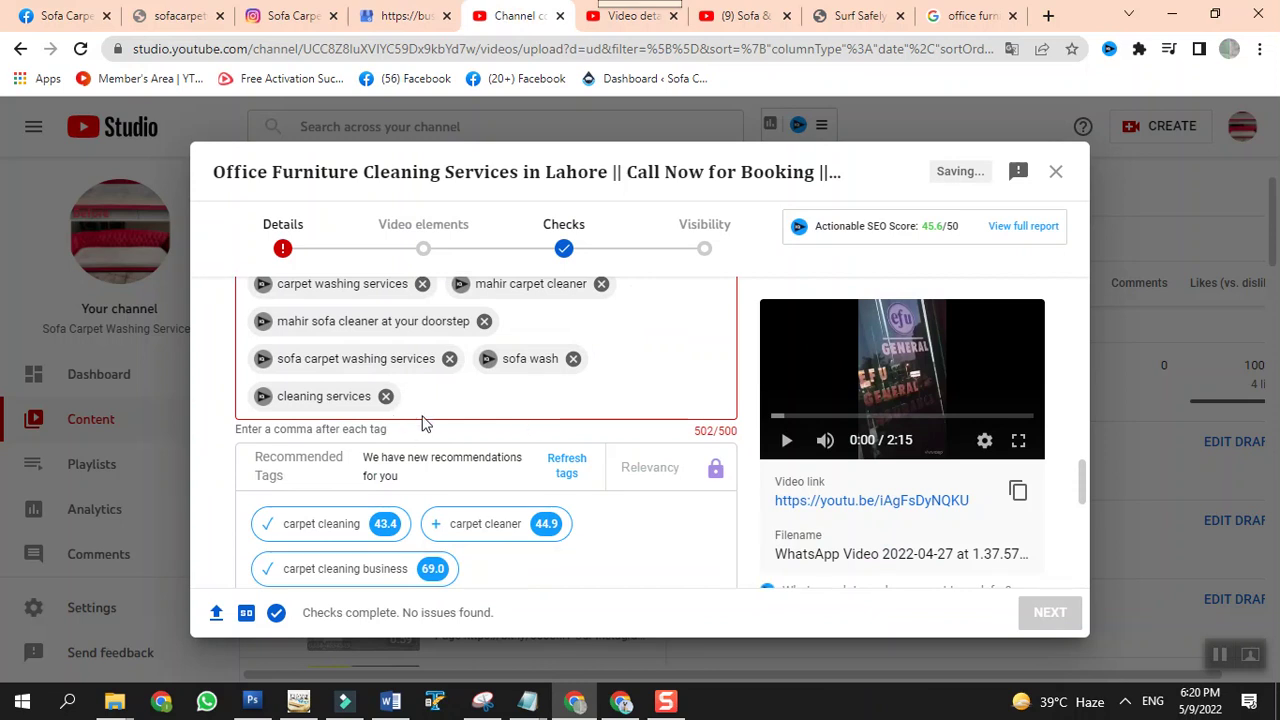
# Compare with the other video's tags again and remove the "sofa cleaner" tag from the draft to fit the 500-character limit
pyautogui.scroll(1, 421, 424)
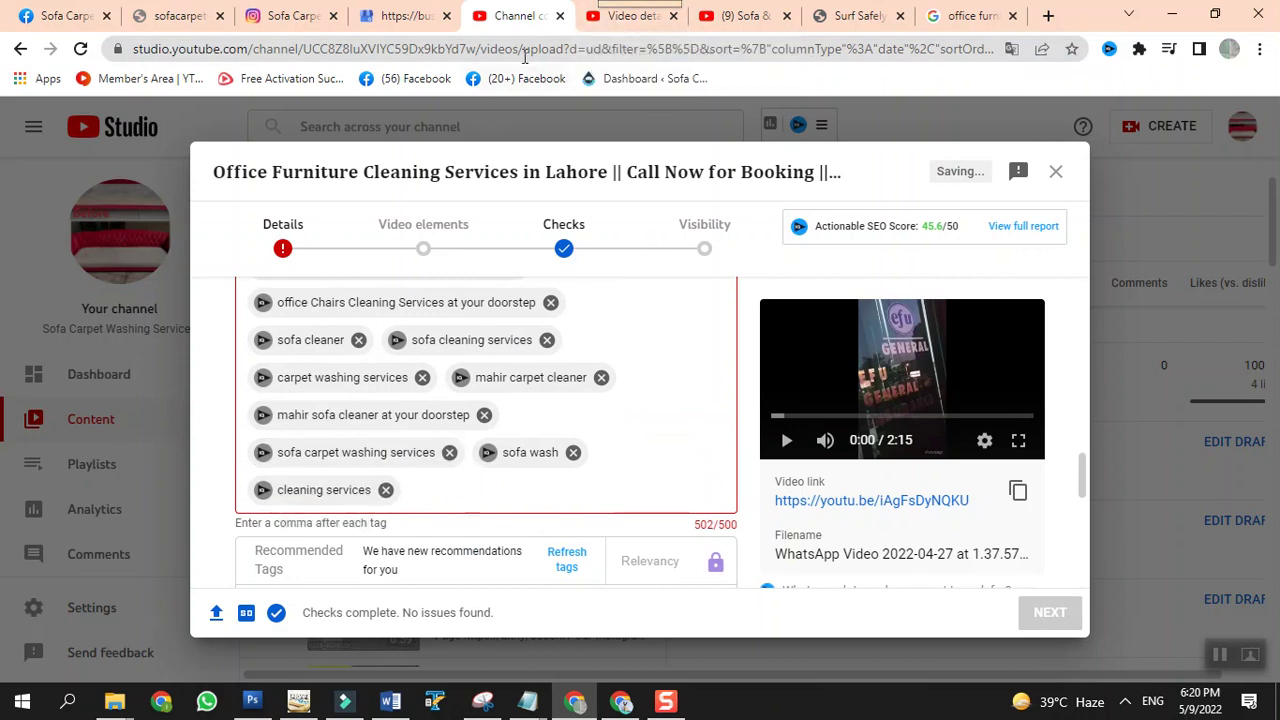
pyautogui.click(591, 35)
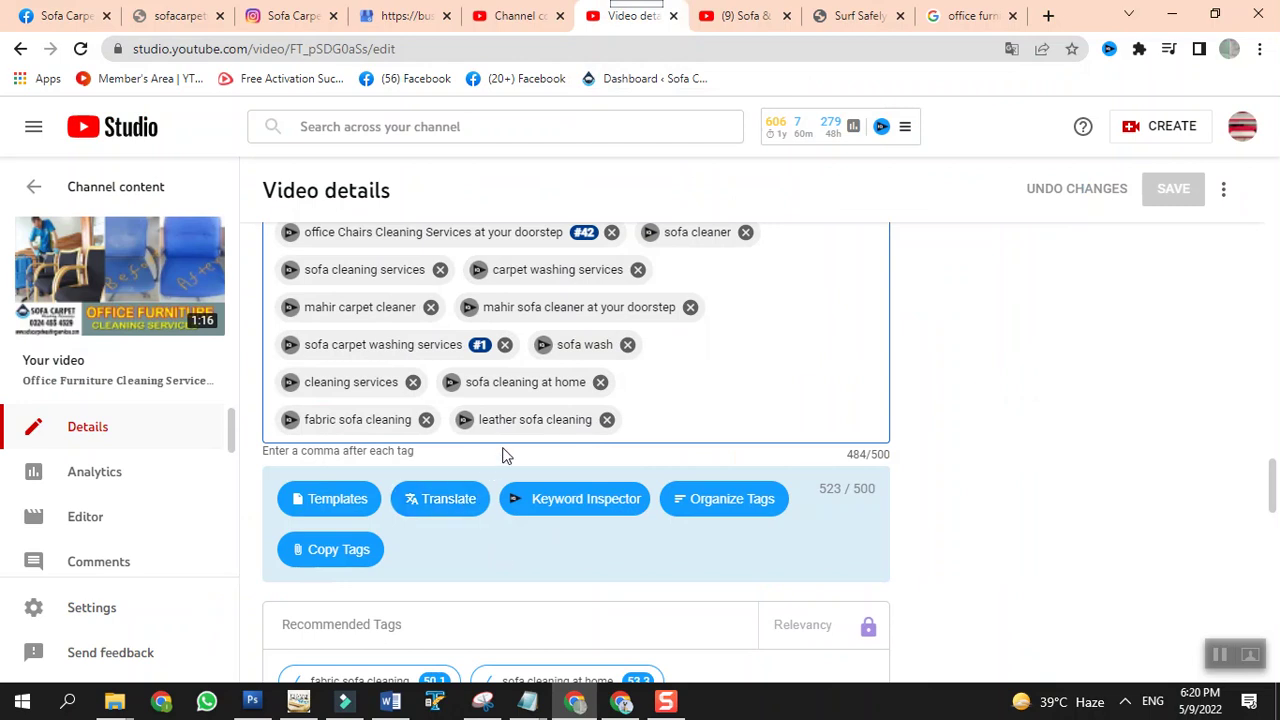
pyautogui.scroll(1, 558, 388)
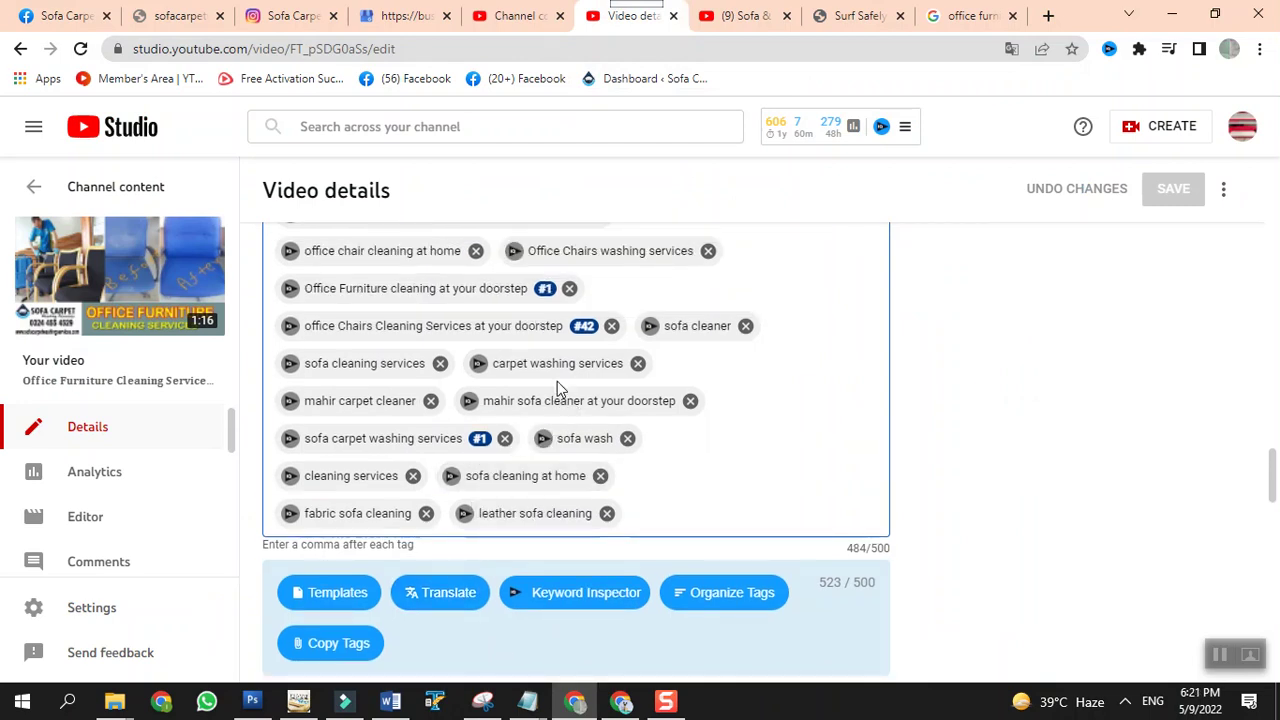
pyautogui.click(512, 16)
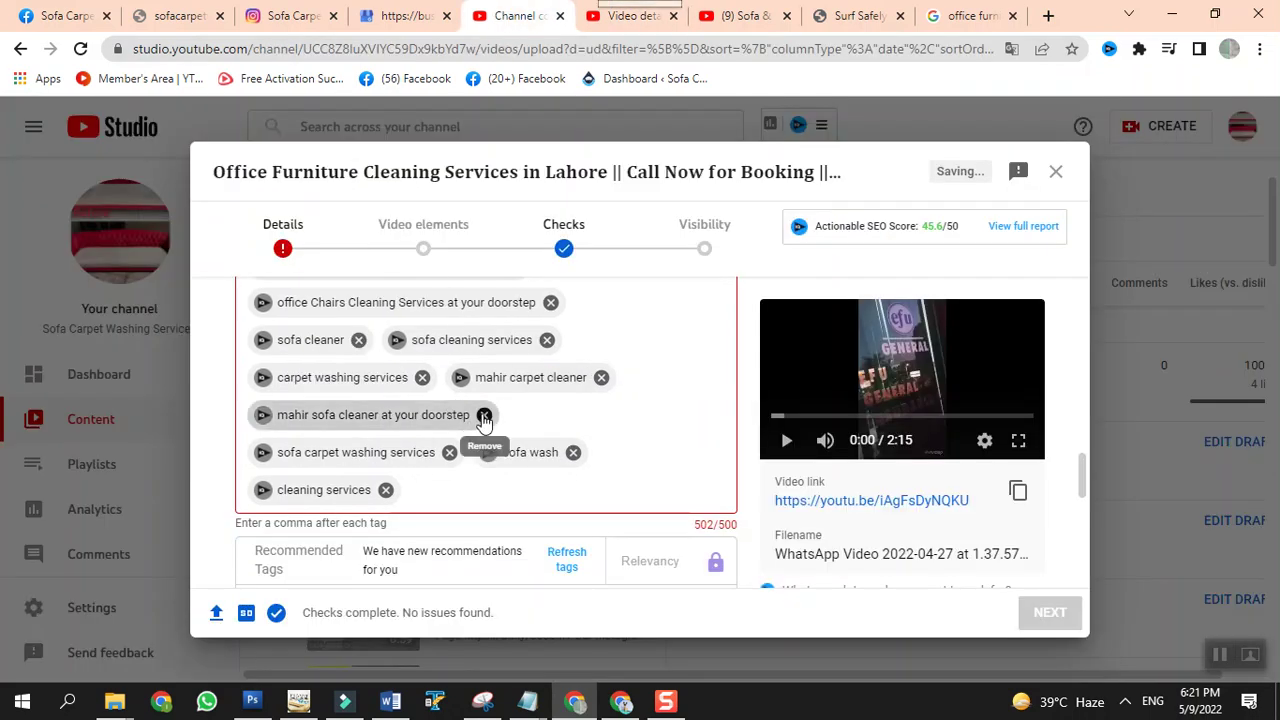
pyautogui.click(358, 340)
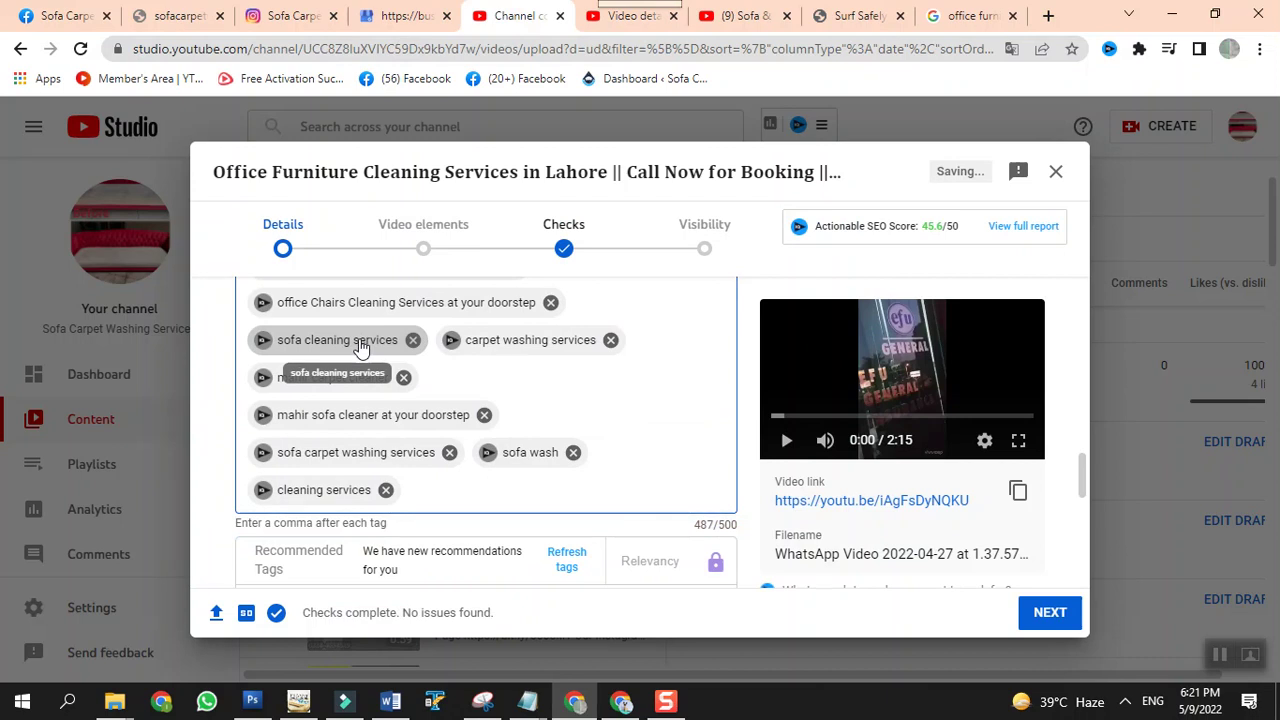
pyautogui.scroll(6, 966, 432)
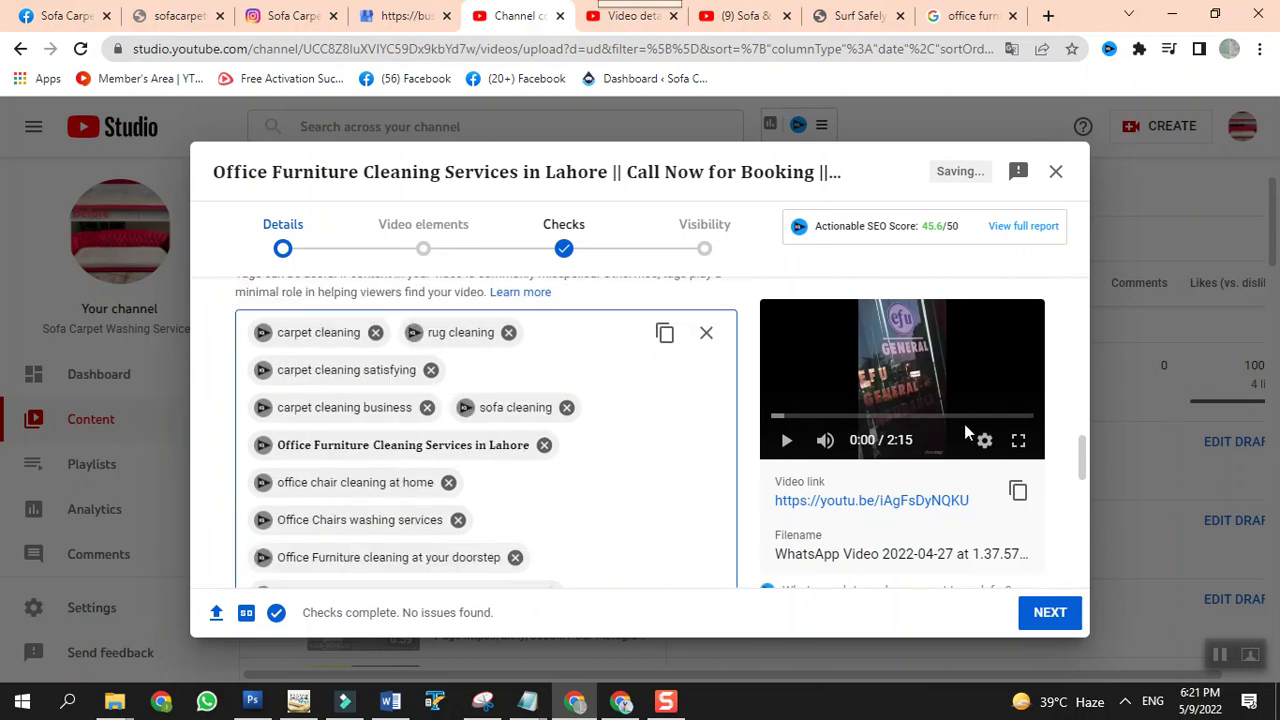
# Review the draft's tags, remaining detail settings and description, and check its actionable SEO score
pyautogui.scroll(-5, 966, 432)
pyautogui.scroll(10, 965, 426)
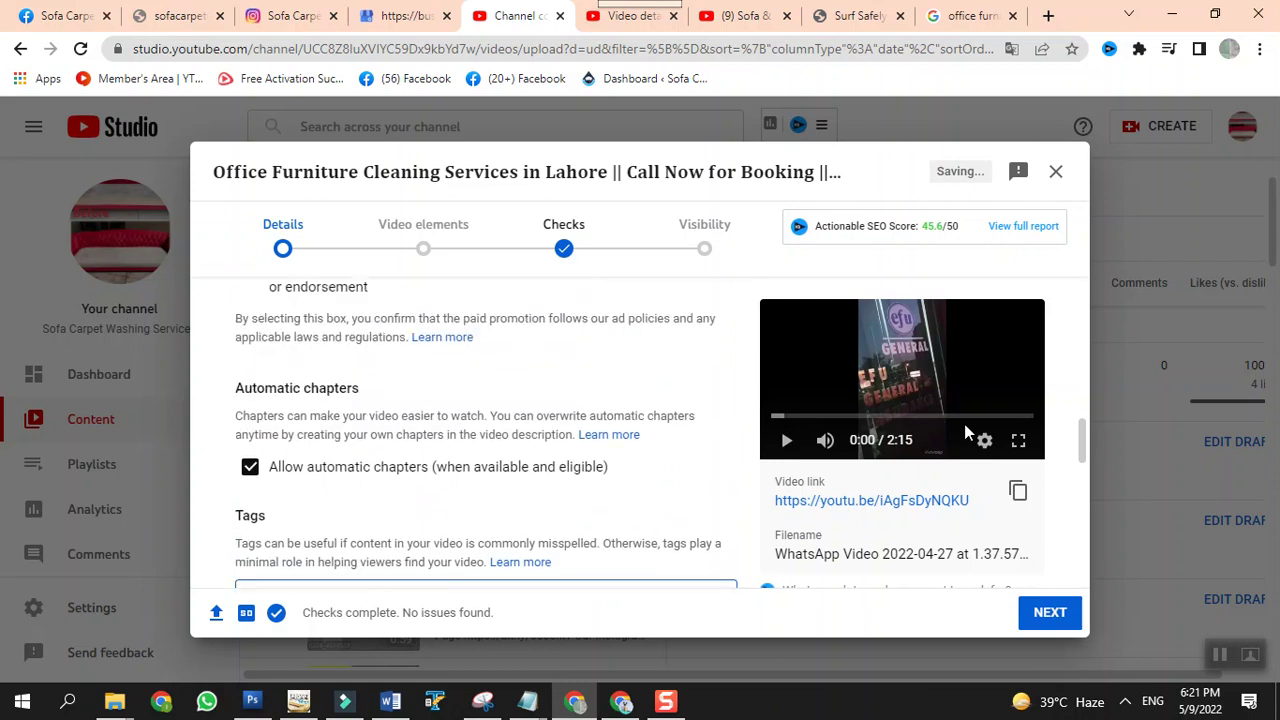
pyautogui.scroll(-4, 983, 440)
pyautogui.scroll(-10, 984, 452)
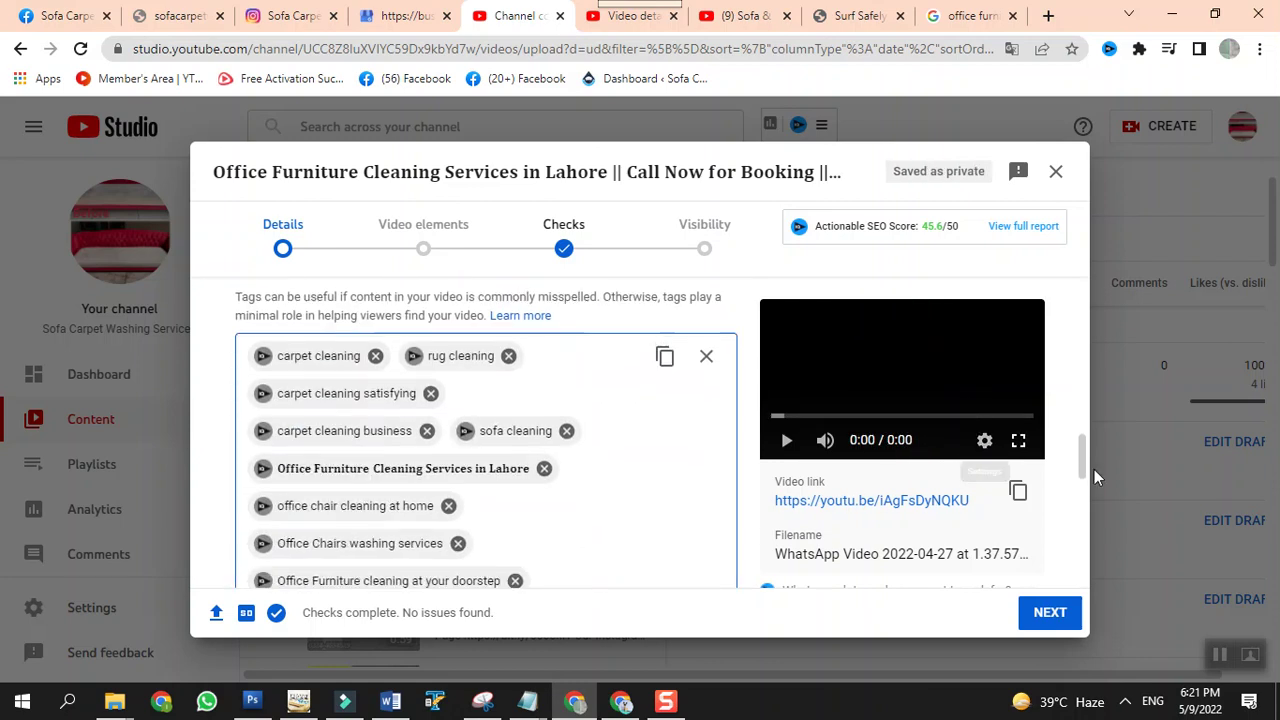
pyautogui.scroll(-10, 1000, 540)
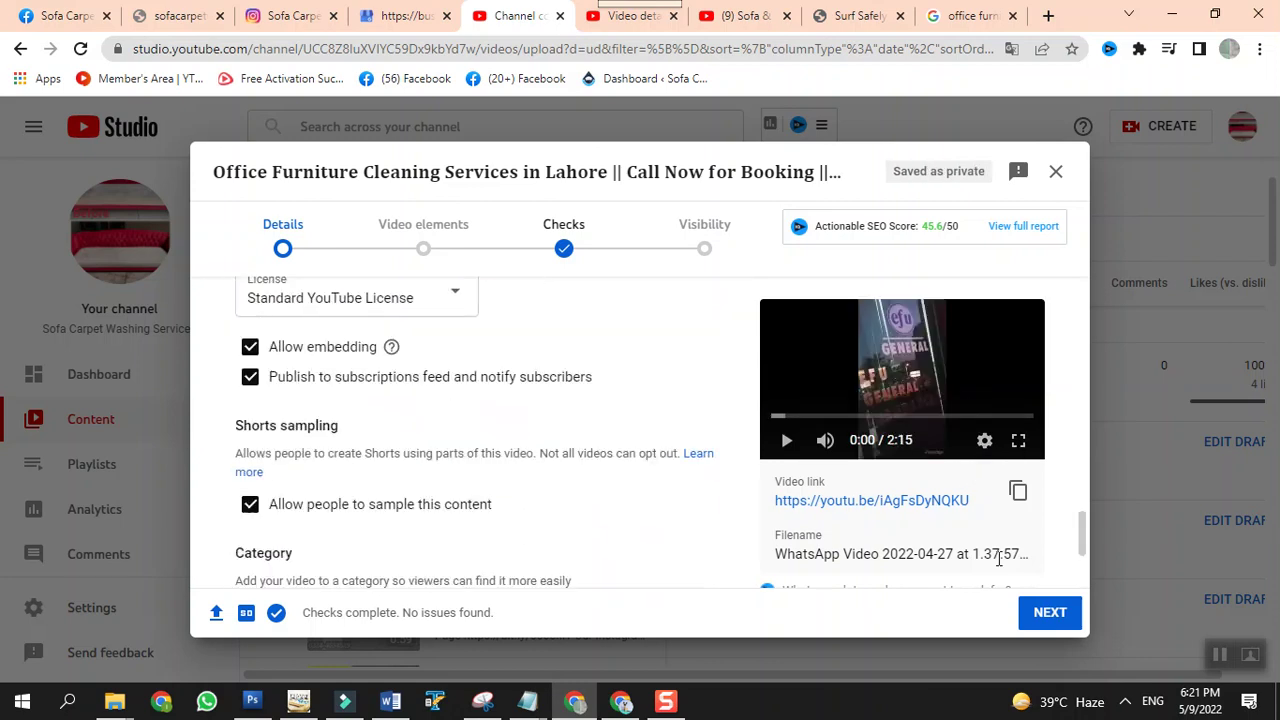
pyautogui.scroll(6, 981, 545)
pyautogui.scroll(15, 980, 548)
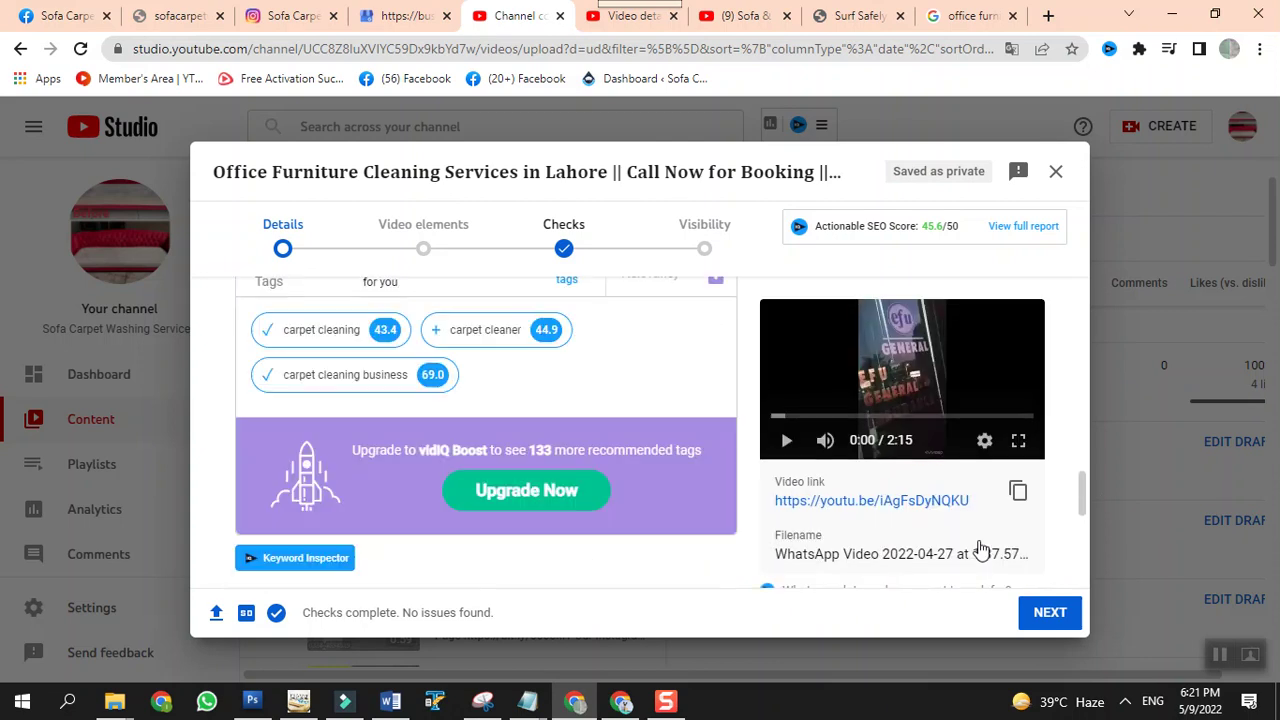
pyautogui.scroll(10, 1049, 381)
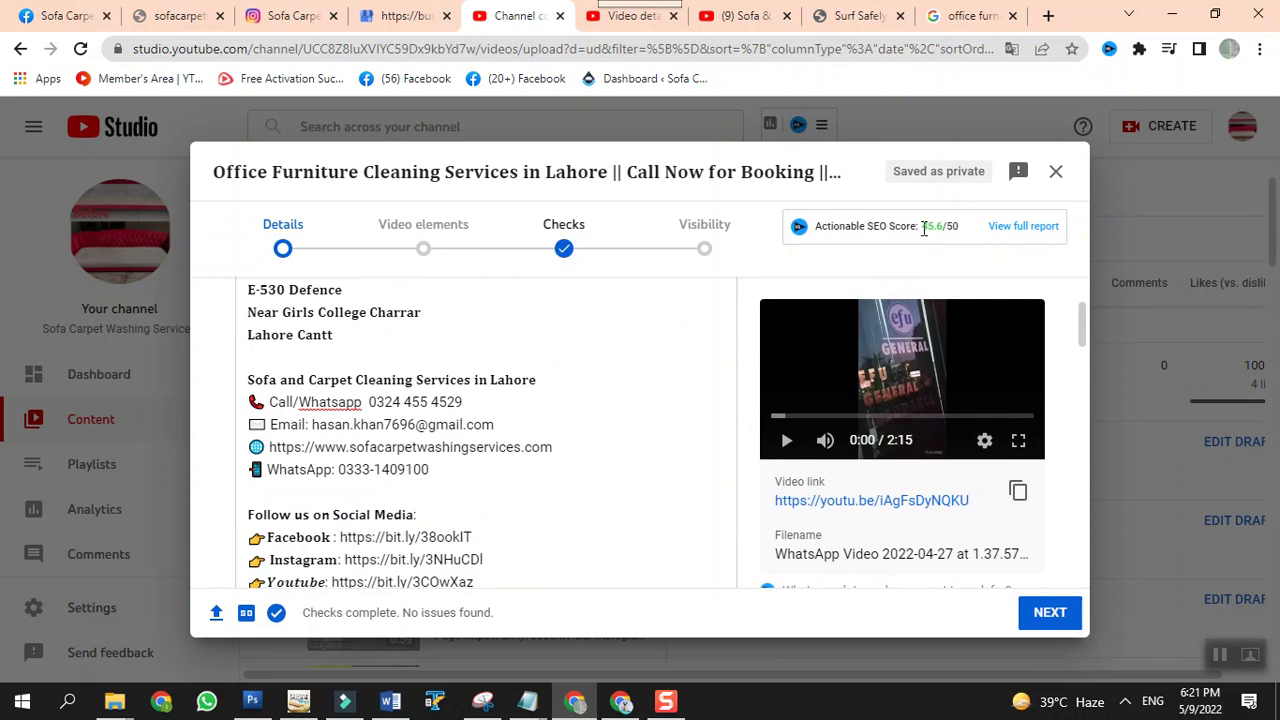
pyautogui.moveTo(921, 227); pyautogui.dragTo(937, 227)
# Proceed past the video elements and checks stages, save the video with Unlisted visibility, and close the sharing dialog
pyautogui.click(1050, 620)
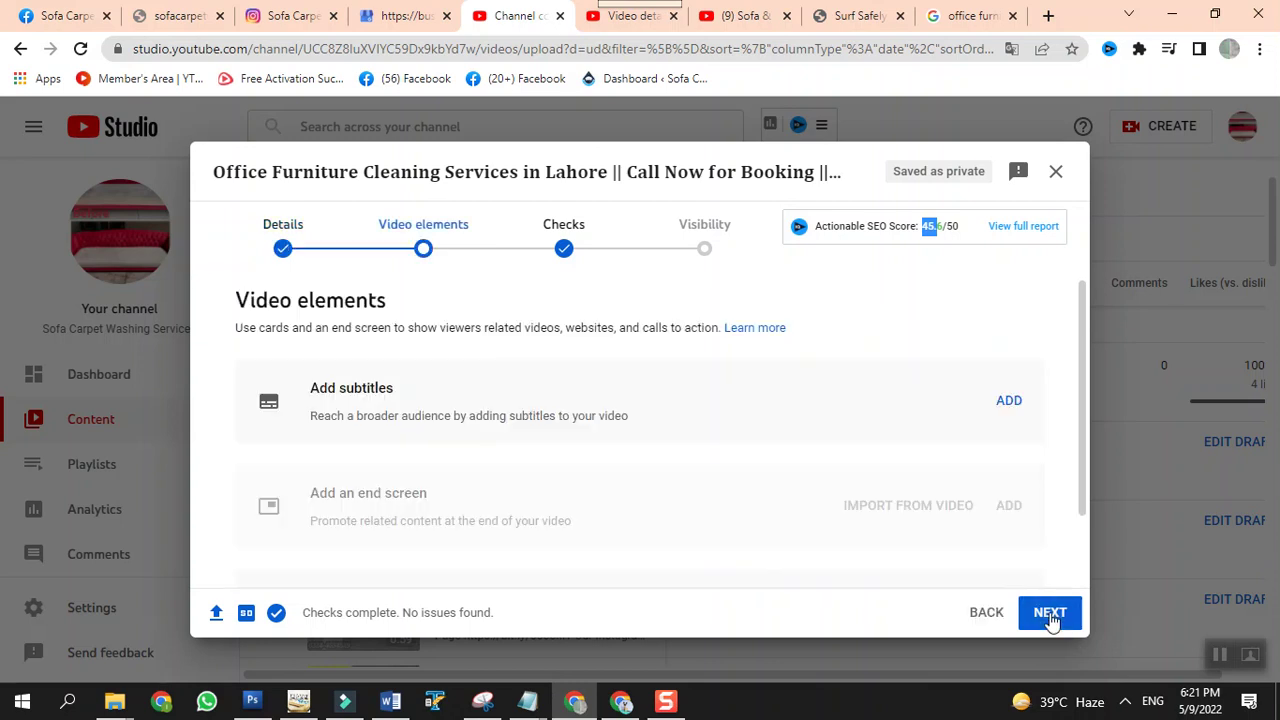
pyautogui.click(1050, 620)
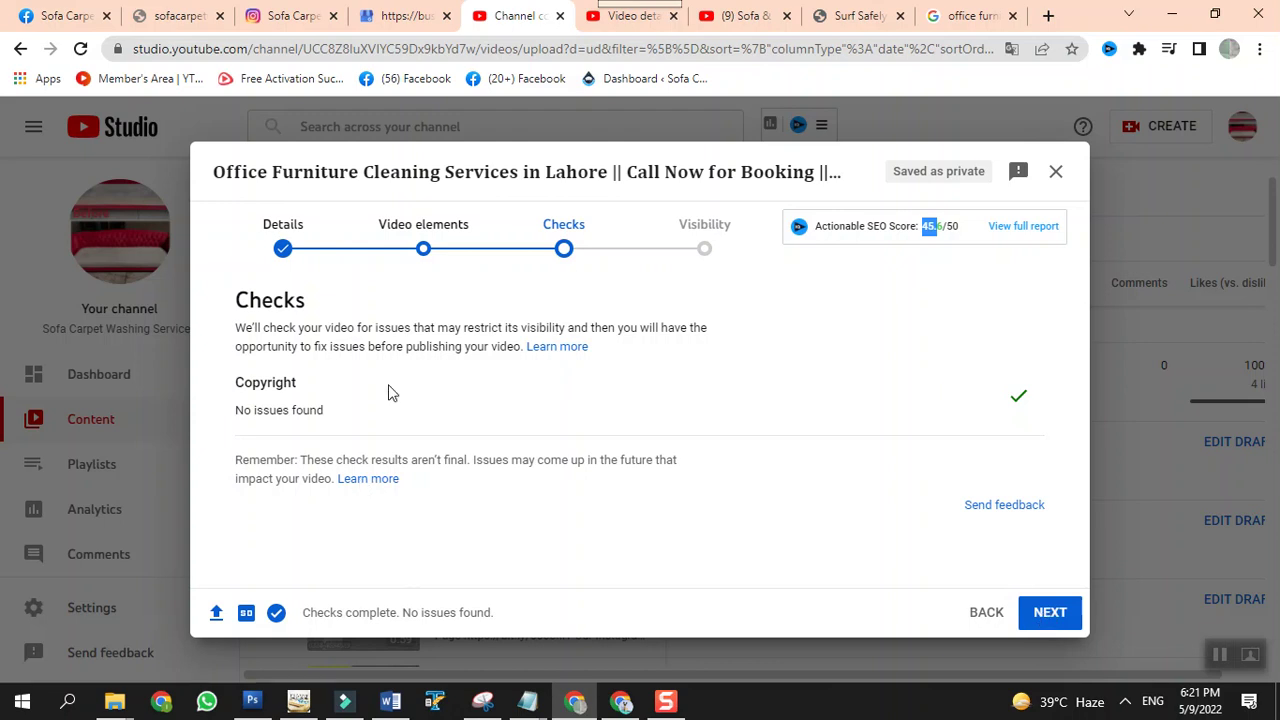
pyautogui.click(1048, 614)
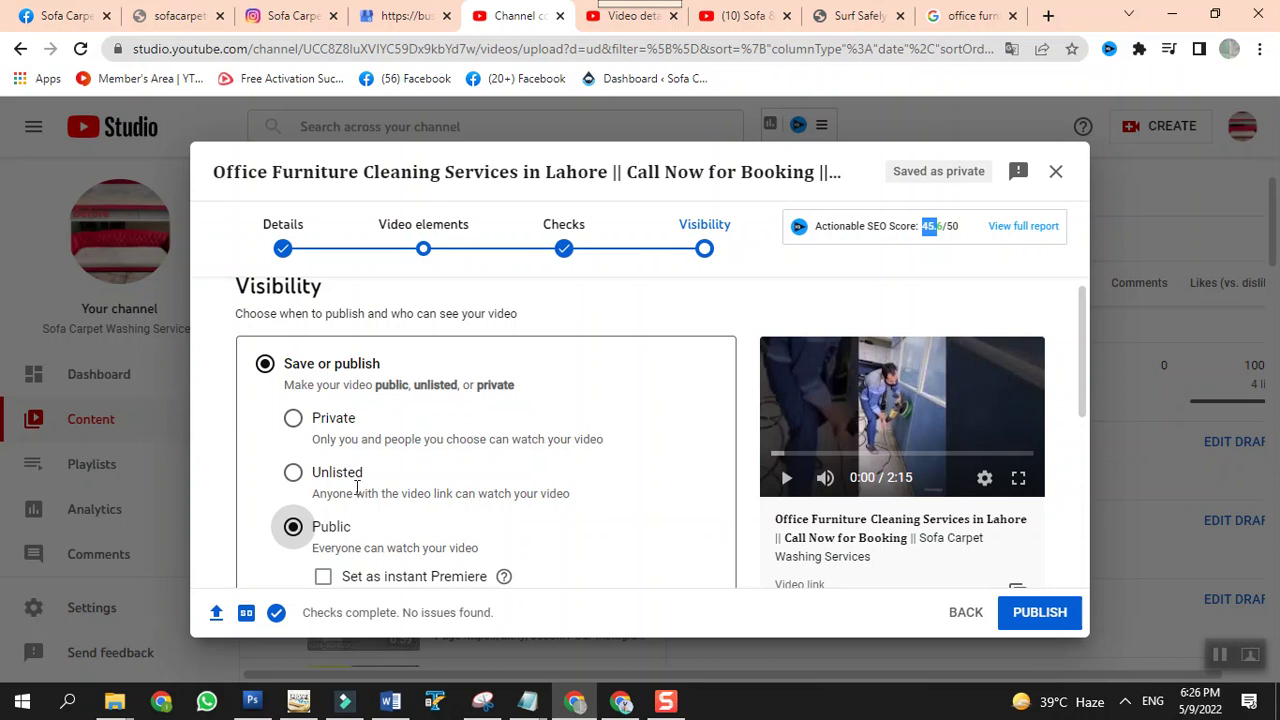
pyautogui.click(294, 476)
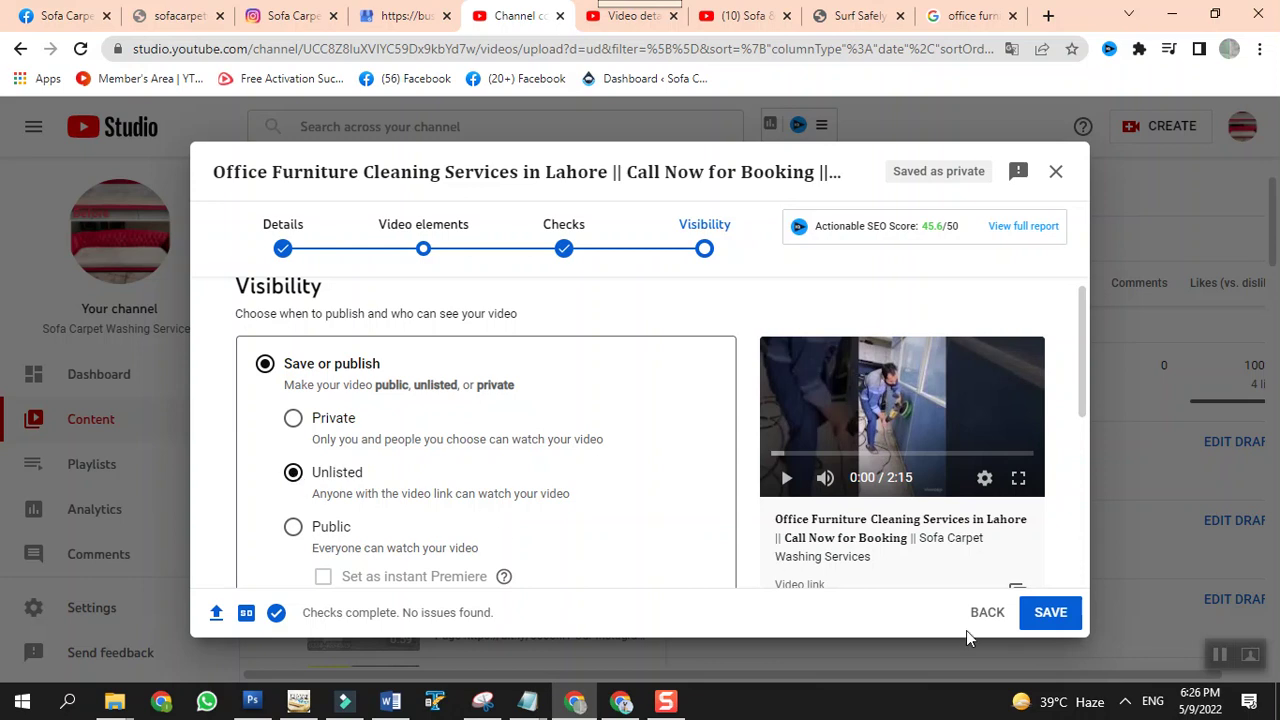
pyautogui.click(1048, 612)
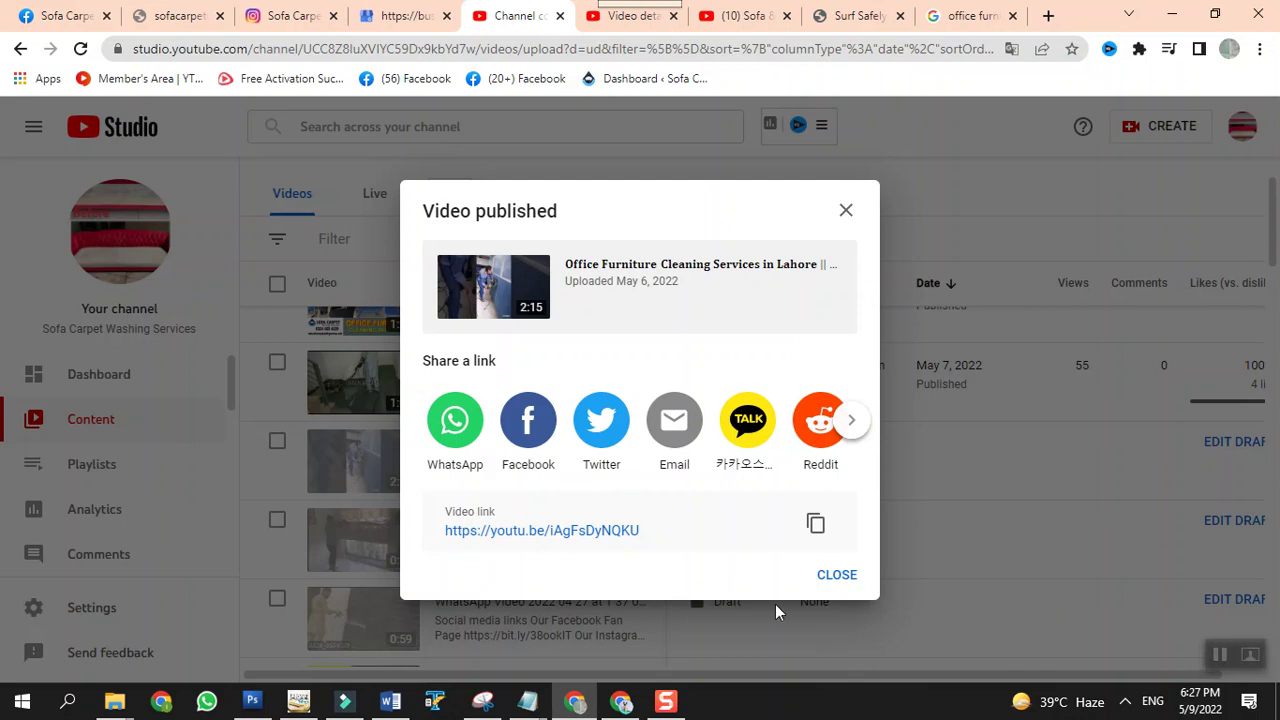
pyautogui.click(826, 594)
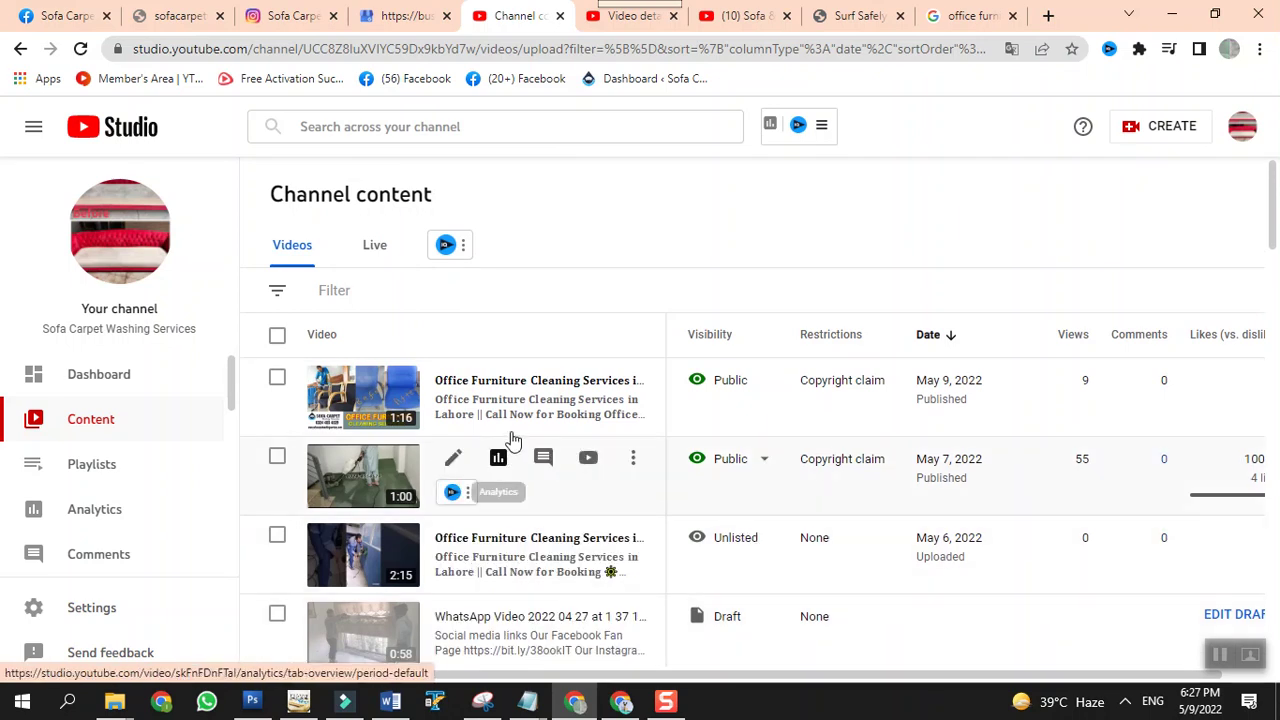
# Open the details page of the unlisted office furniture cleaning video and check its vidIQ SEO score
pyautogui.scroll(-1, 512, 440)
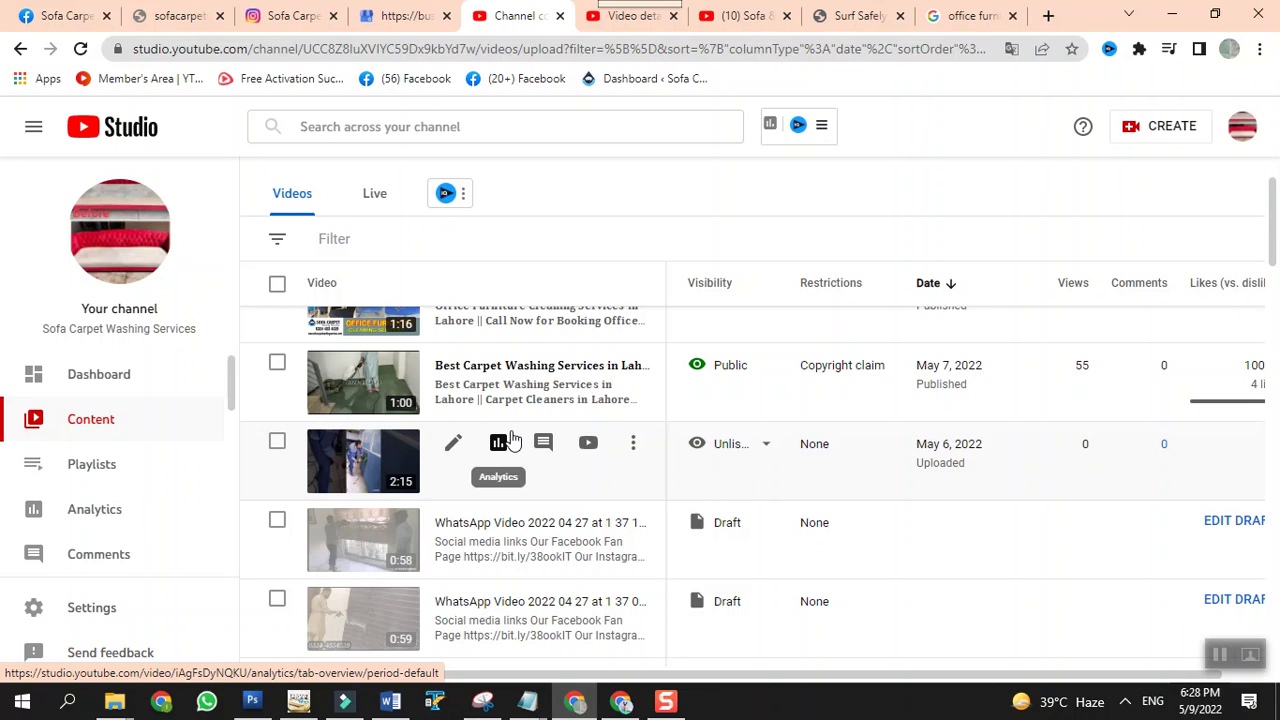
pyautogui.scroll(1, 938, 458)
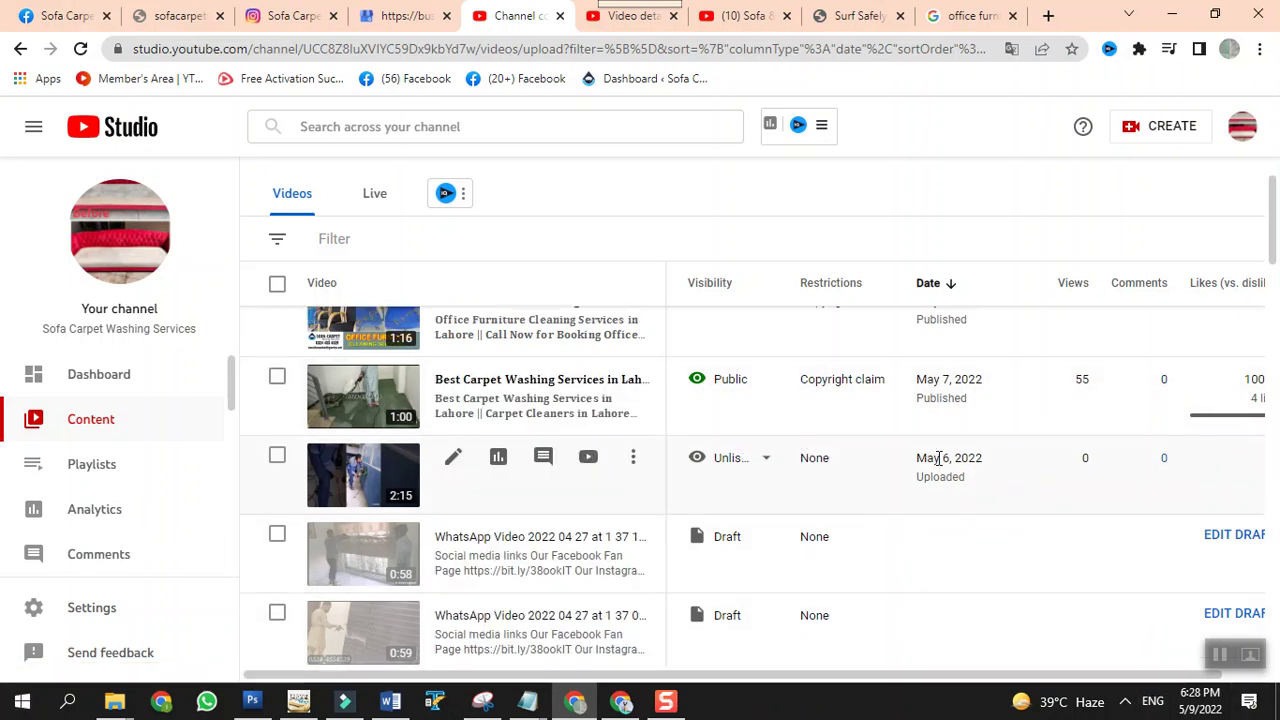
pyautogui.scroll(2, 938, 458)
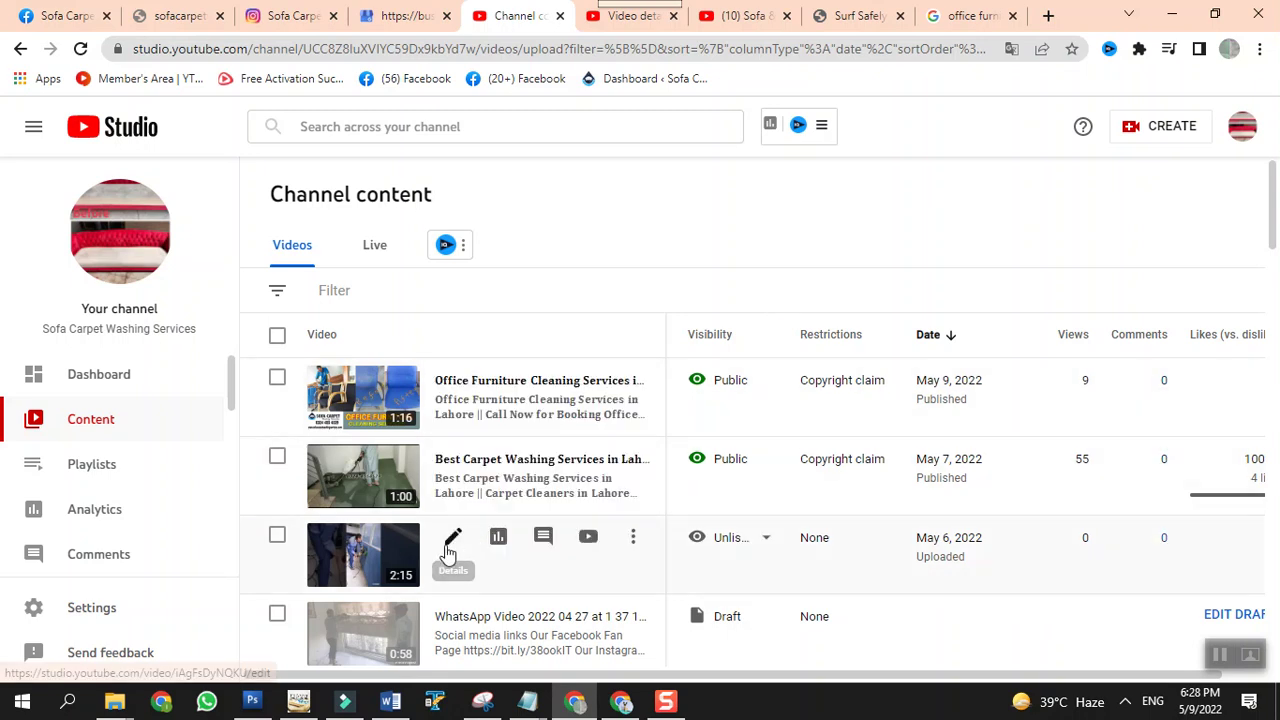
pyautogui.click(451, 545)
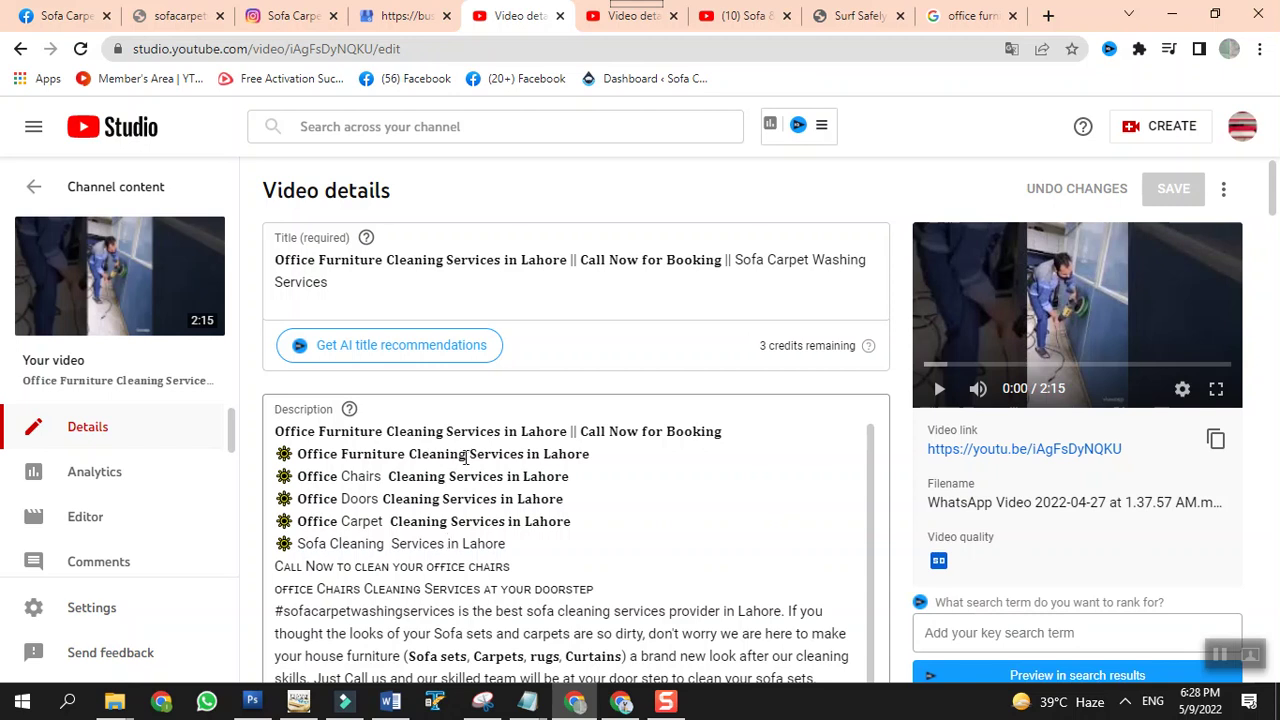
pyautogui.scroll(-3, 465, 458)
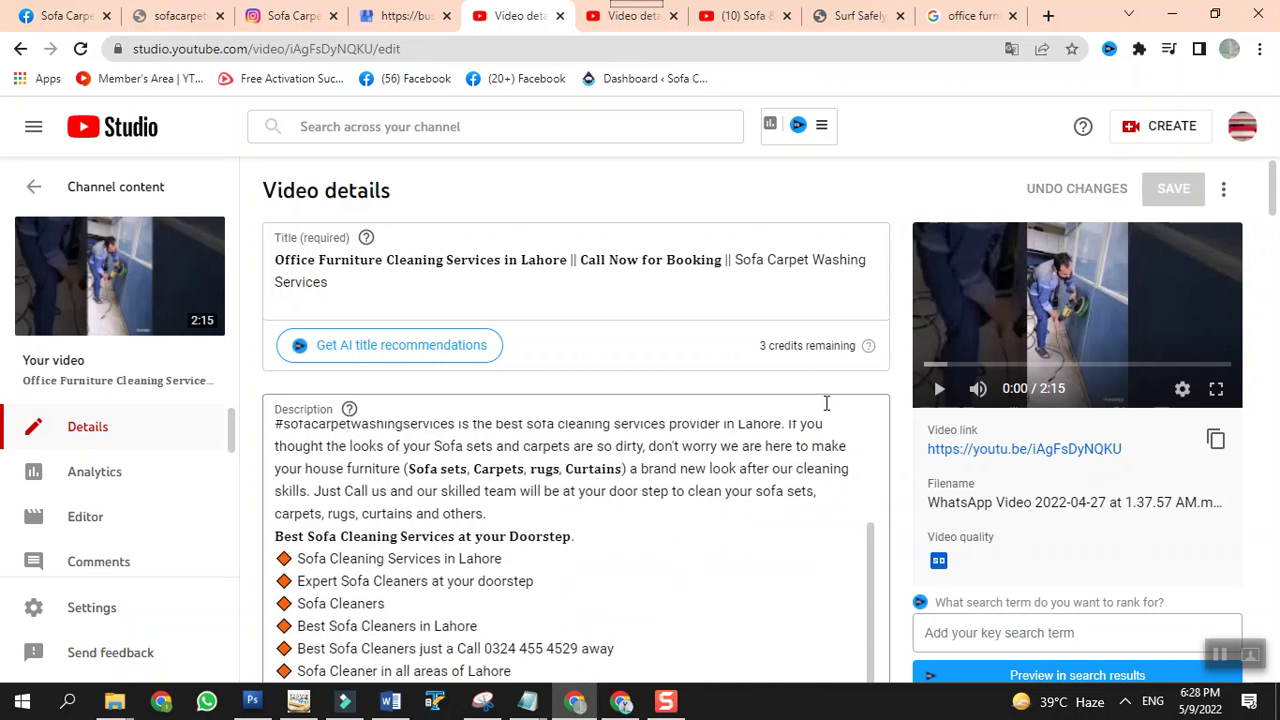
pyautogui.scroll(-2, 949, 441)
pyautogui.scroll(-8, 949, 441)
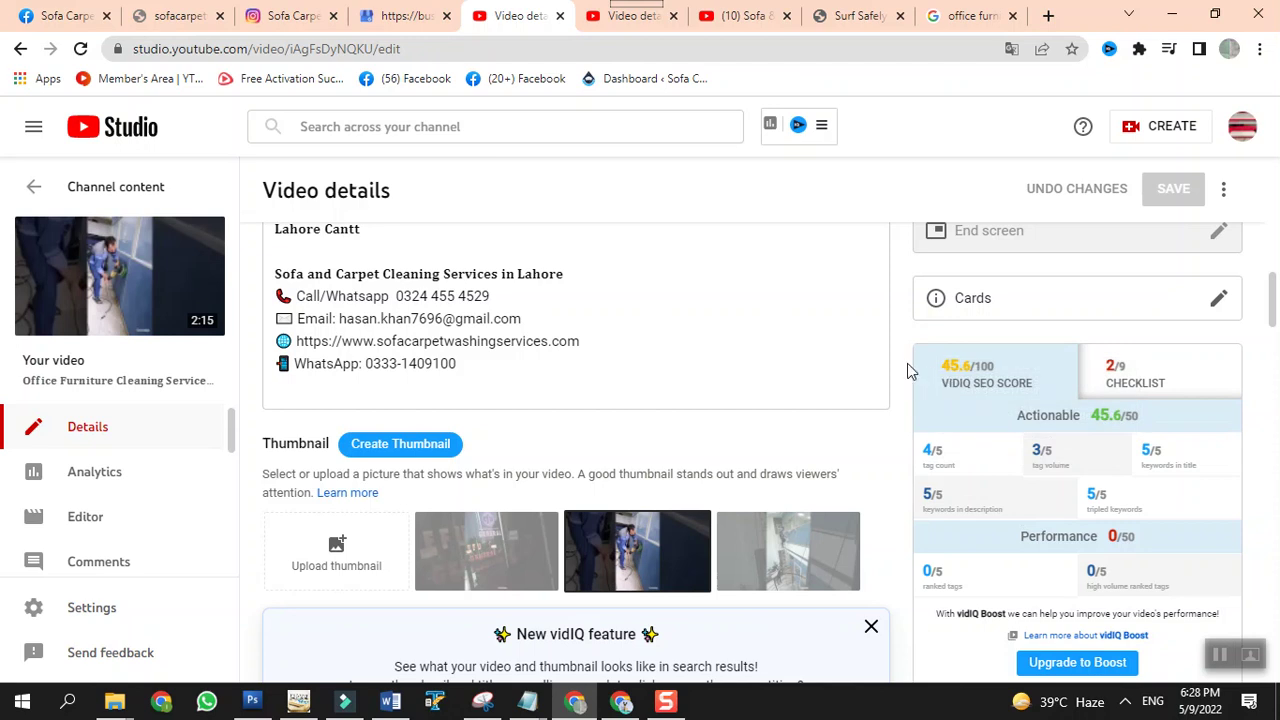
# Read through the saved description, including the service lists, contact information and social media links
pyautogui.scroll(4, 662, 440)
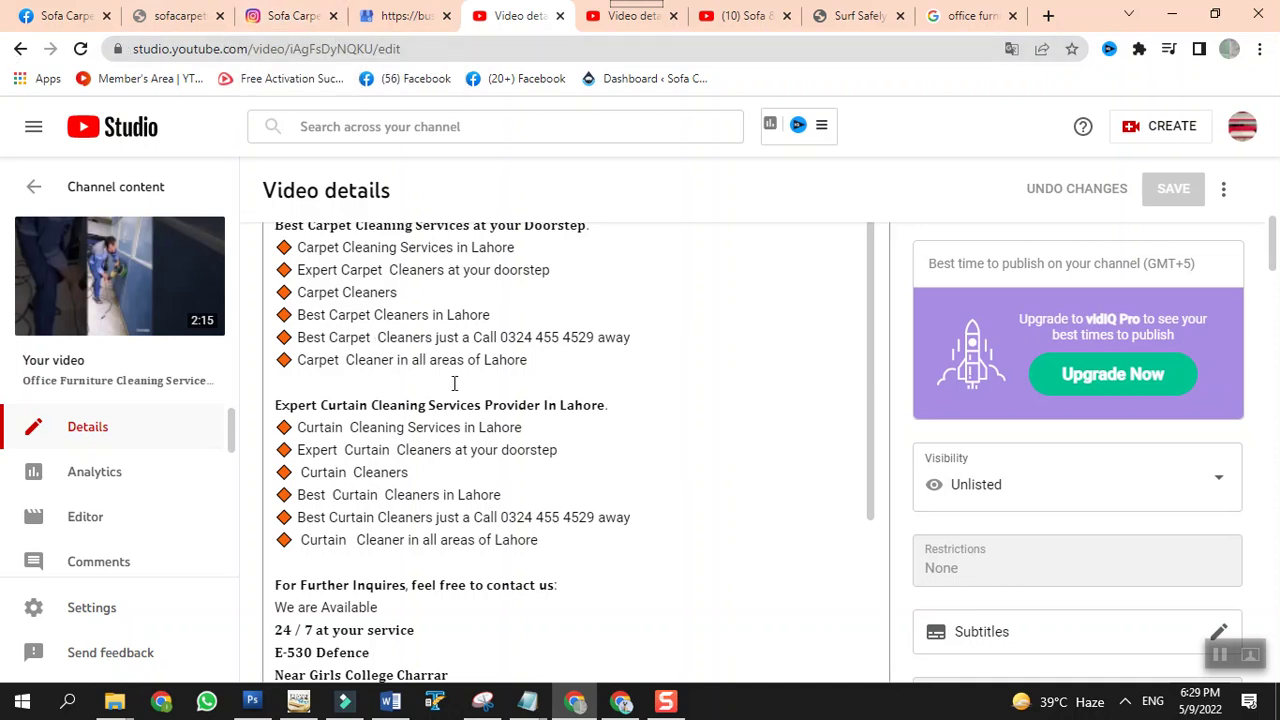
pyautogui.scroll(-3, 454, 383)
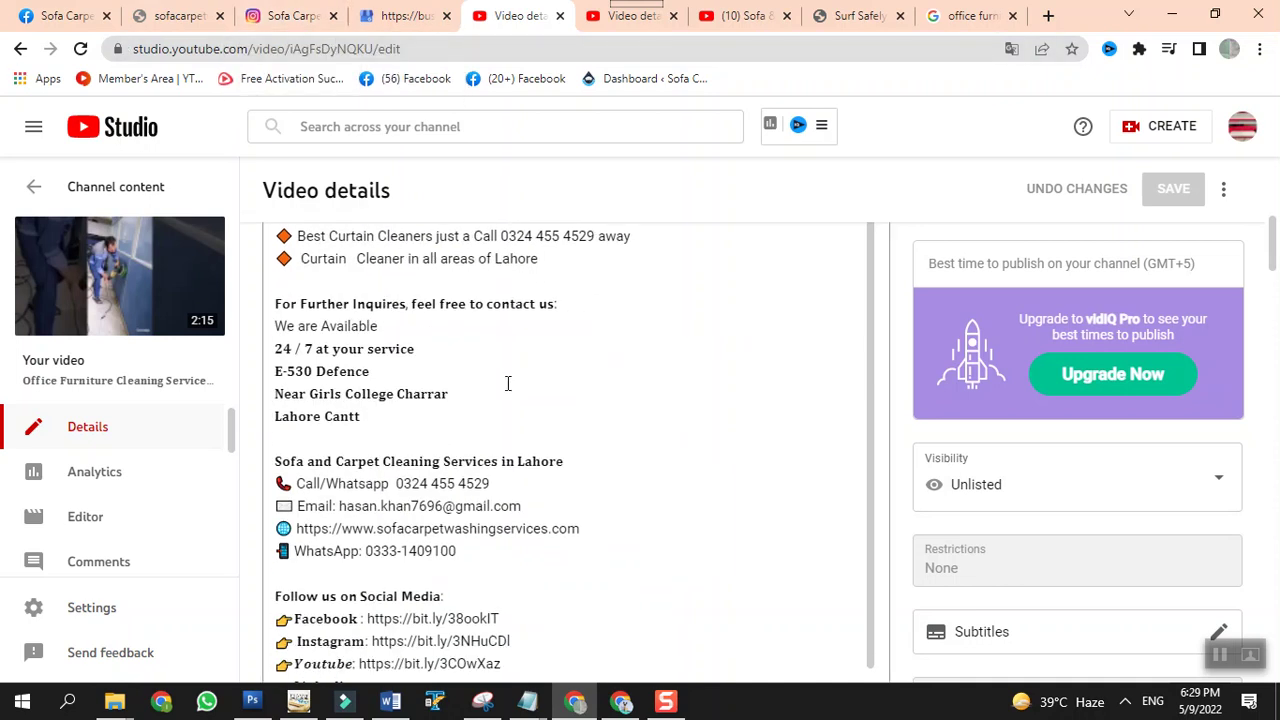
pyautogui.scroll(-3, 507, 383)
pyautogui.scroll(-3, 507, 383)
pyautogui.scroll(5, 507, 383)
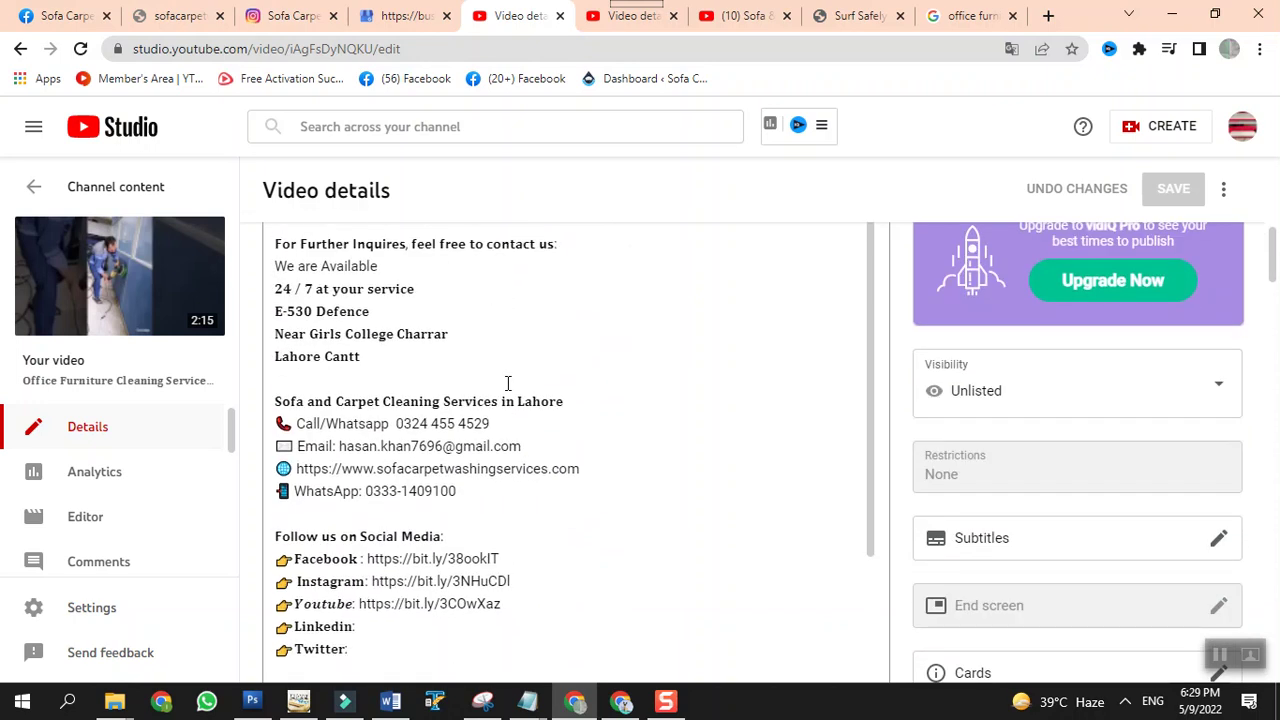
pyautogui.scroll(2, 510, 383)
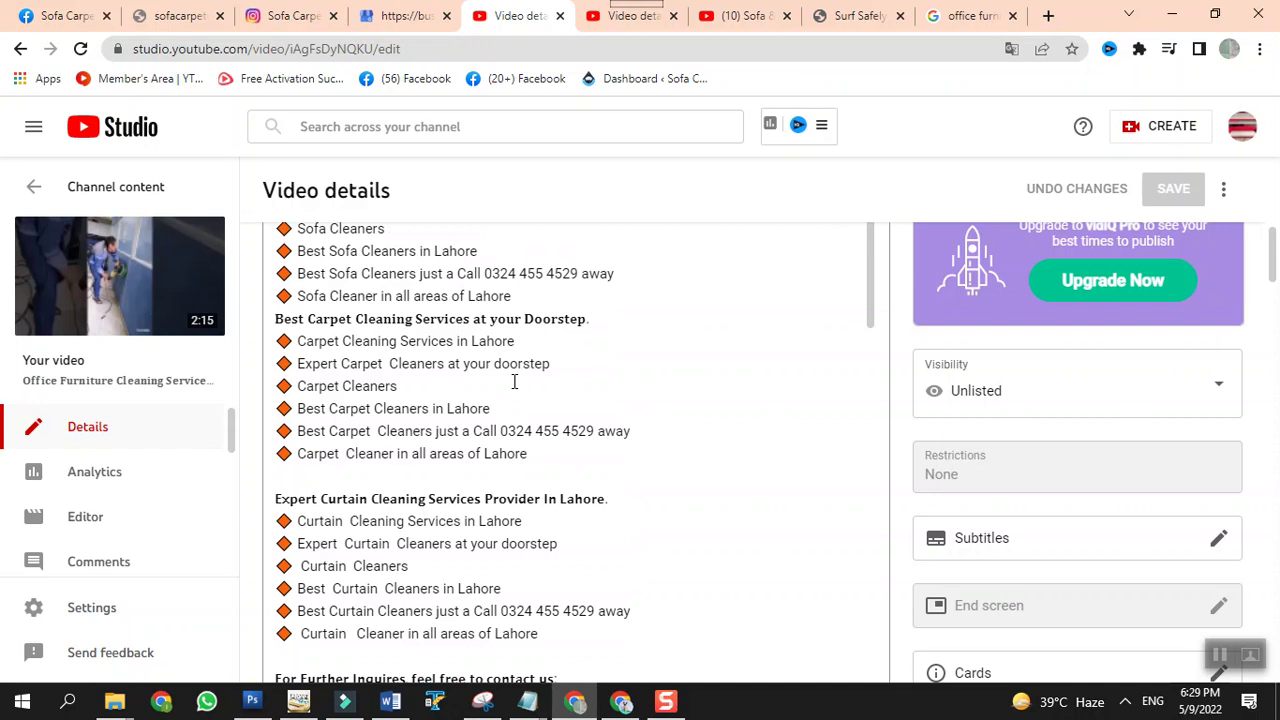
pyautogui.scroll(4, 412, 463)
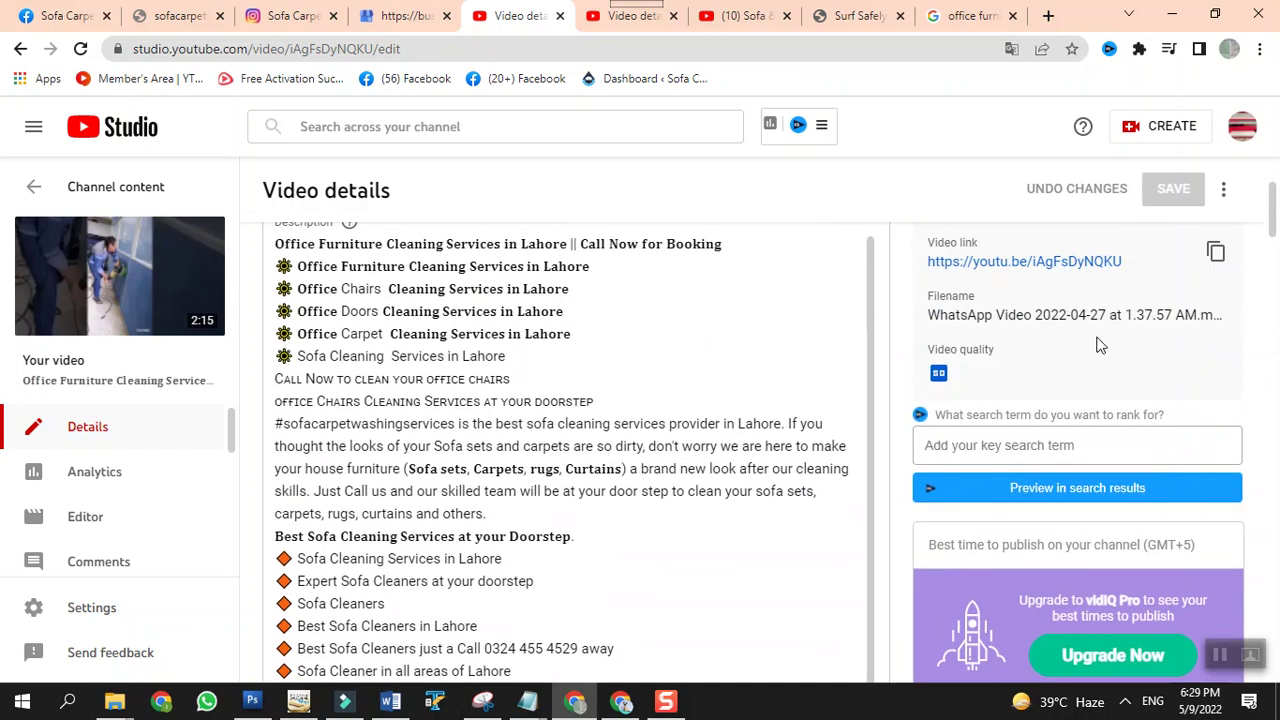
pyautogui.scroll(-2, 825, 365)
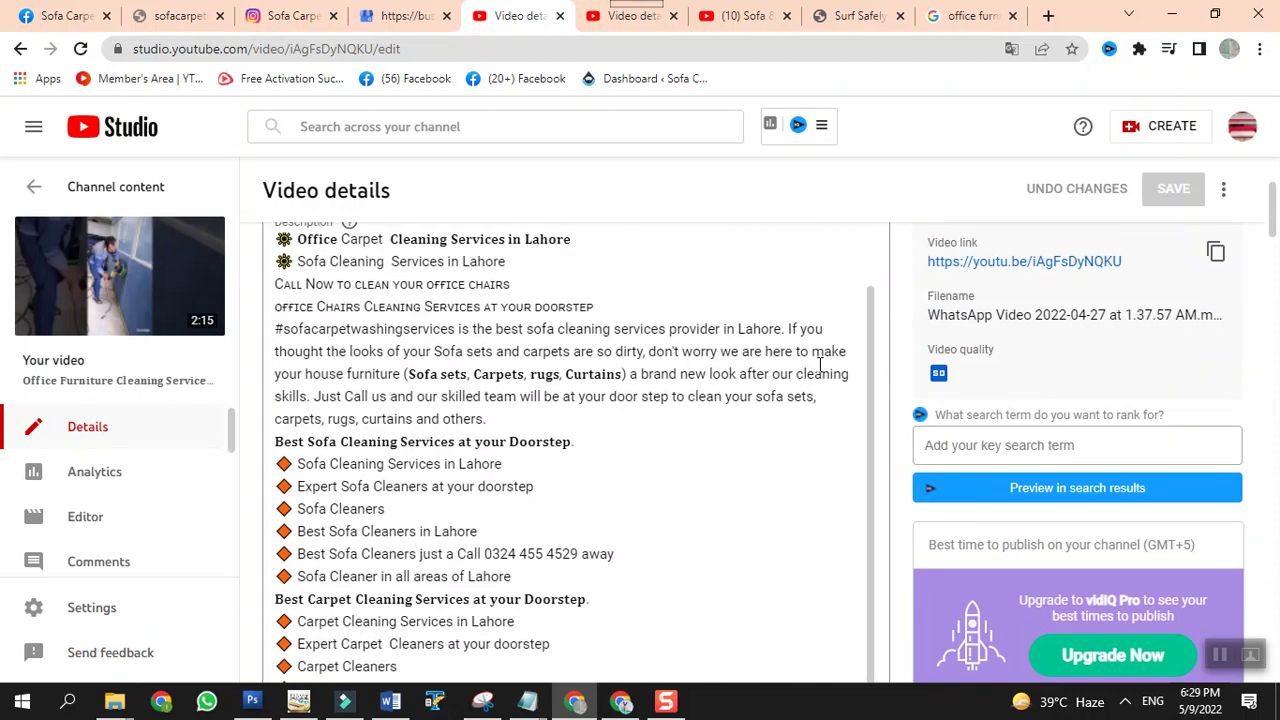
# Open the video's link in a new tab and copy the description block from "For Further Inquires" through the Youtube link
pyautogui.click(1067, 263)
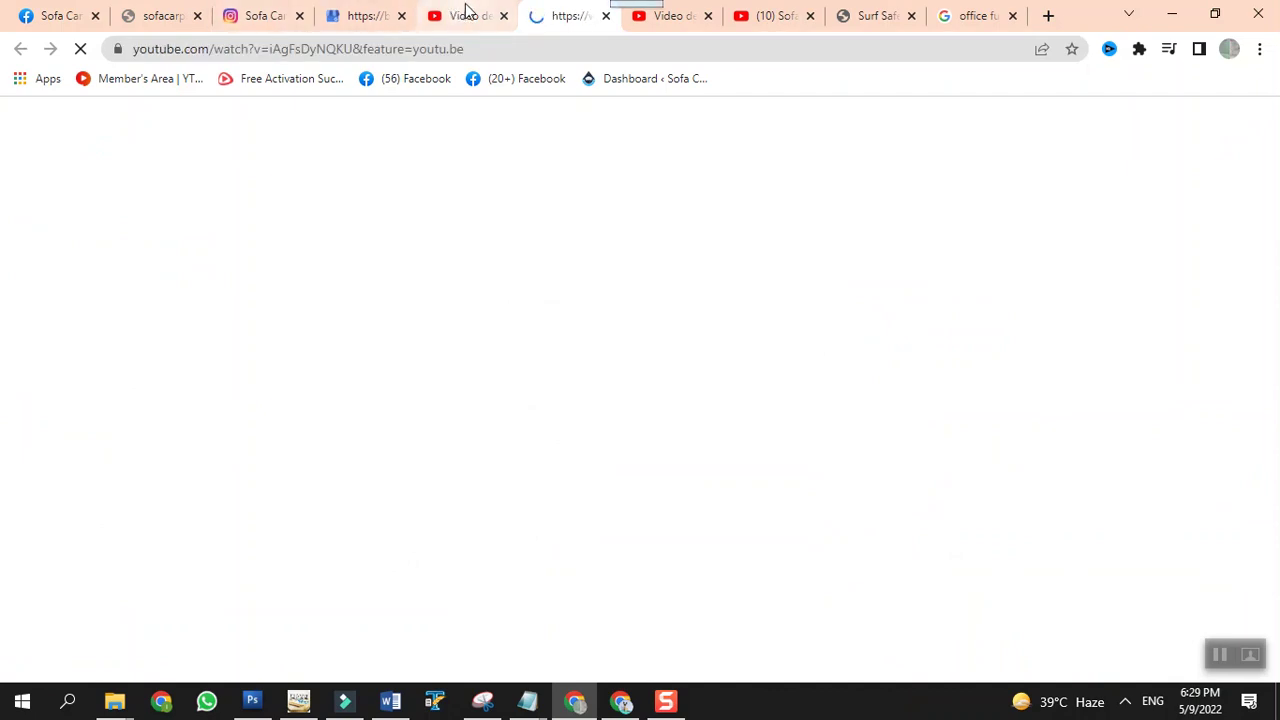
pyautogui.click(465, 15)
pyautogui.scroll(-3, 337, 430)
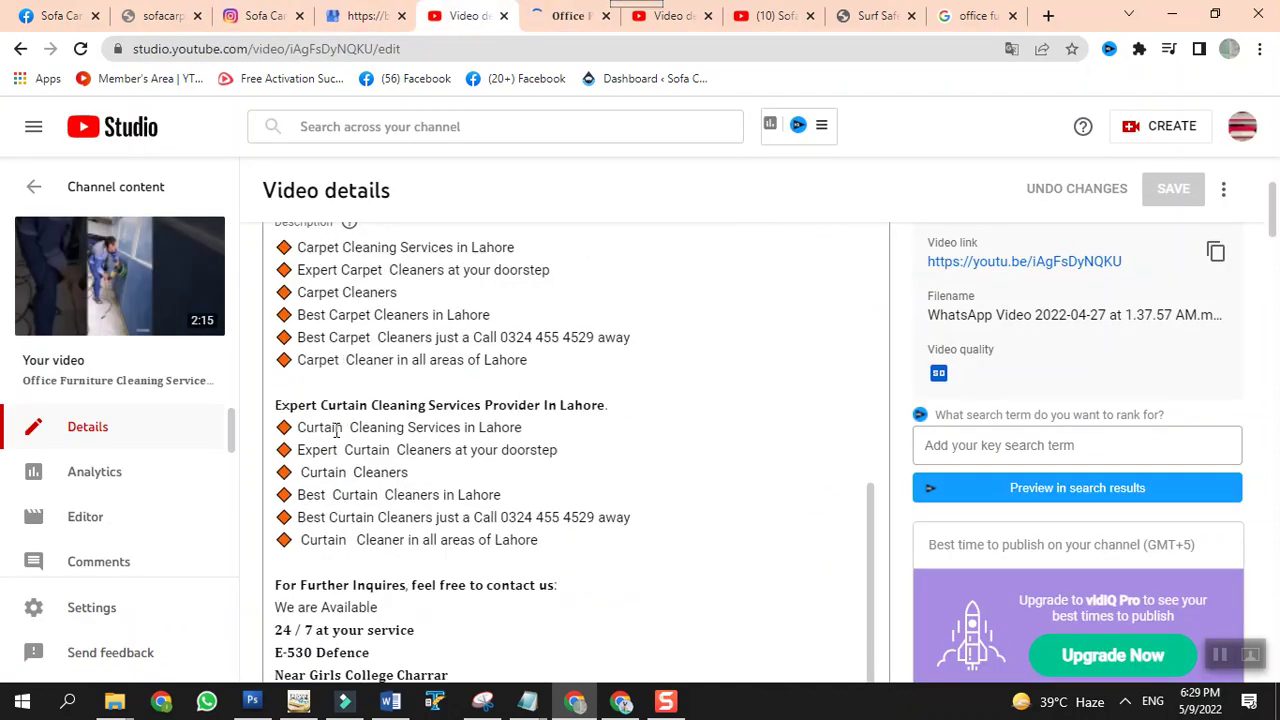
pyautogui.scroll(-2, 337, 430)
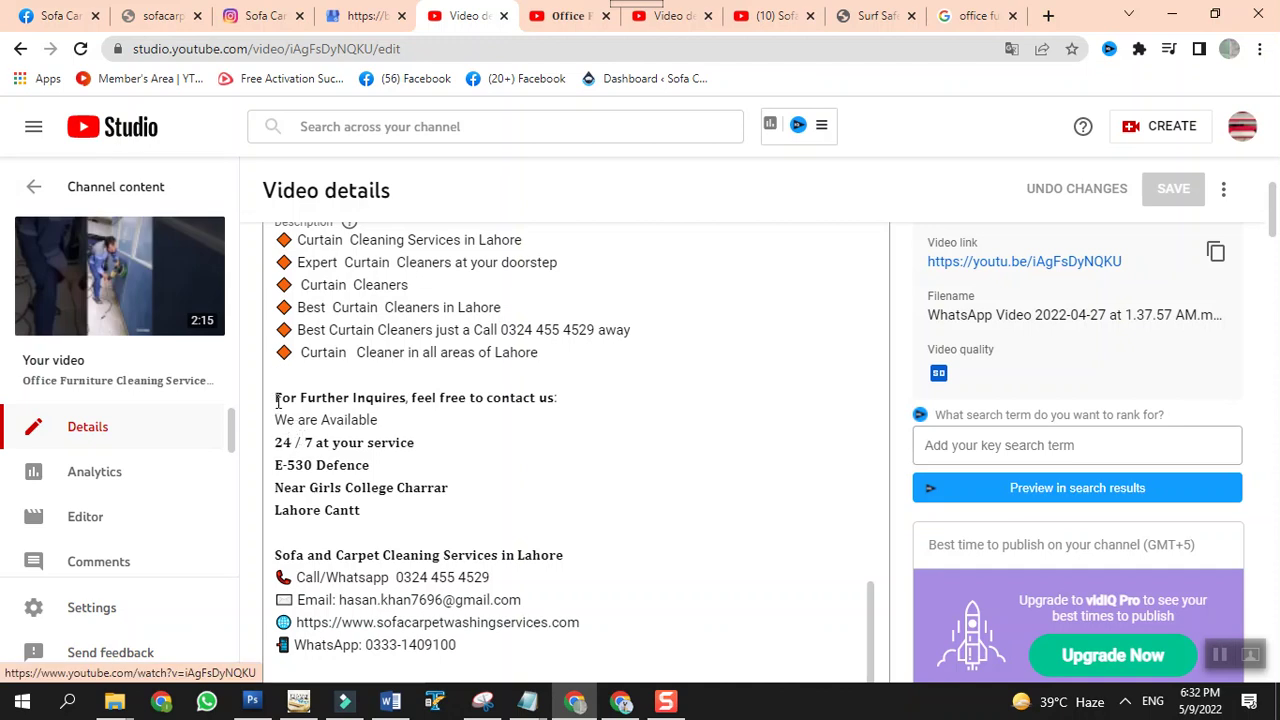
pyautogui.moveTo(276, 398); pyautogui.dragTo(513, 507)
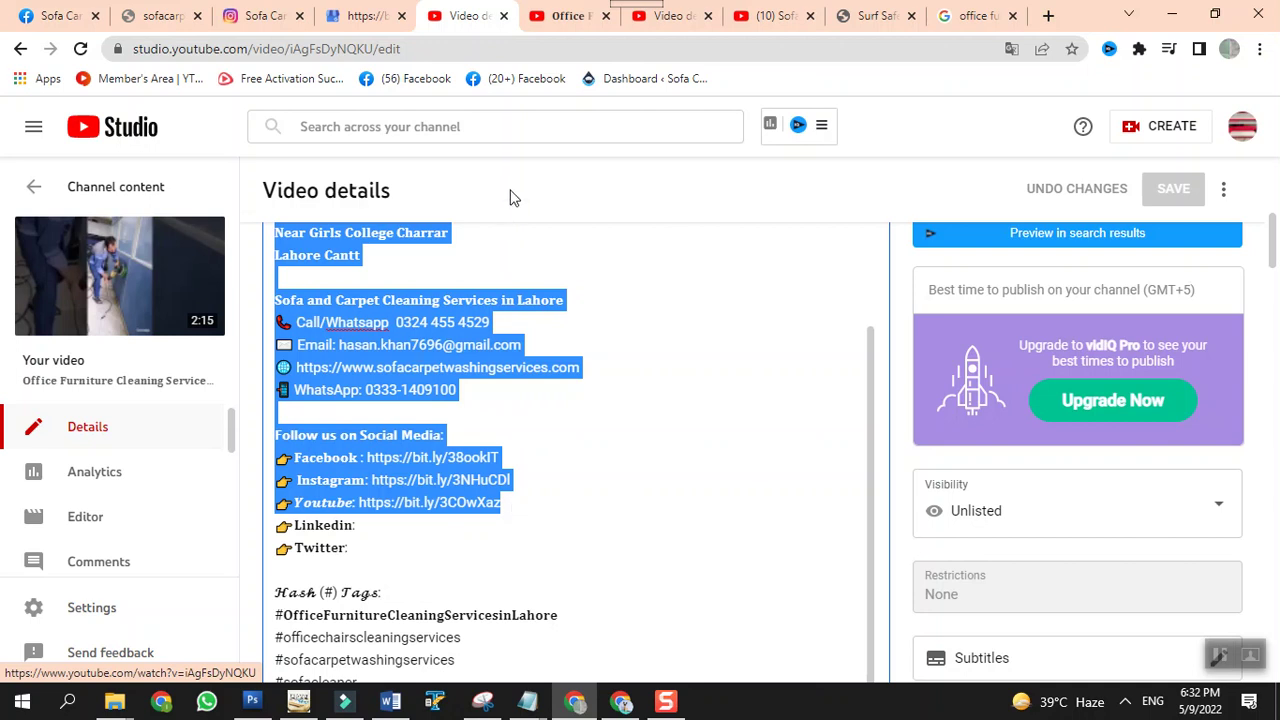
# Switch to the video's watch page and pause playback
pyautogui.click(560, 16)
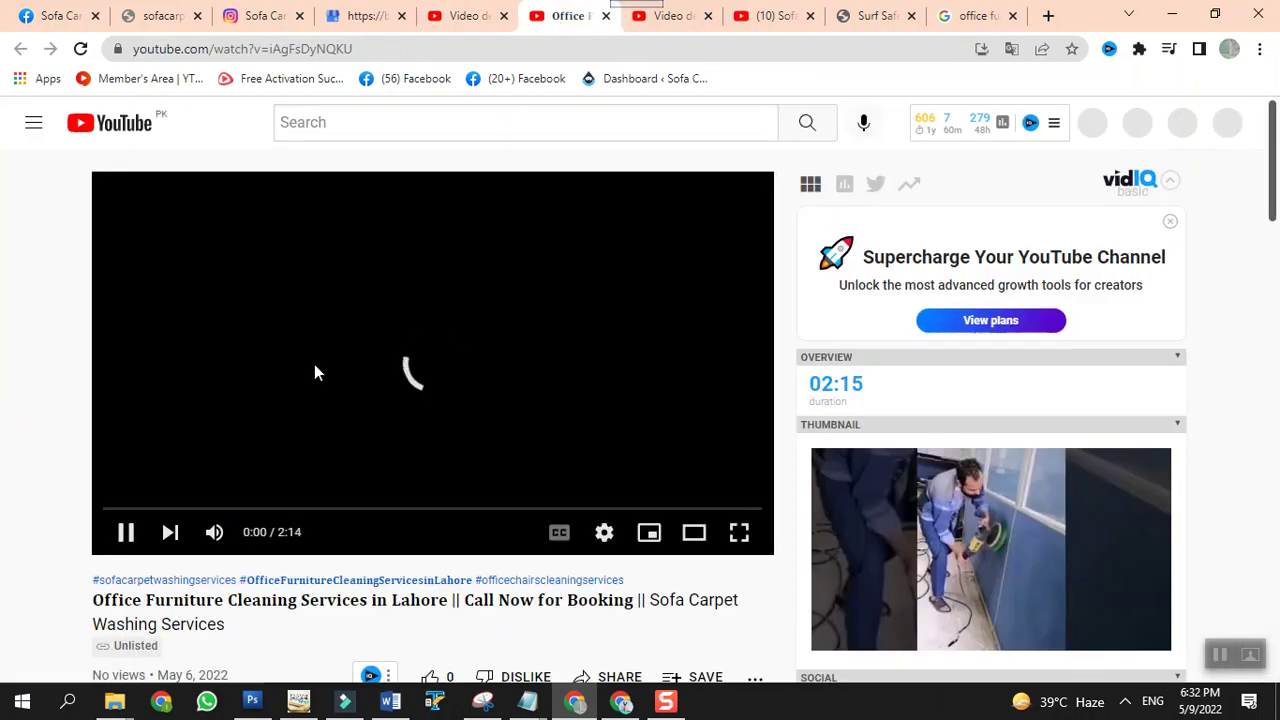
pyautogui.scroll(-4, 314, 371)
pyautogui.scroll(2, 170, 240)
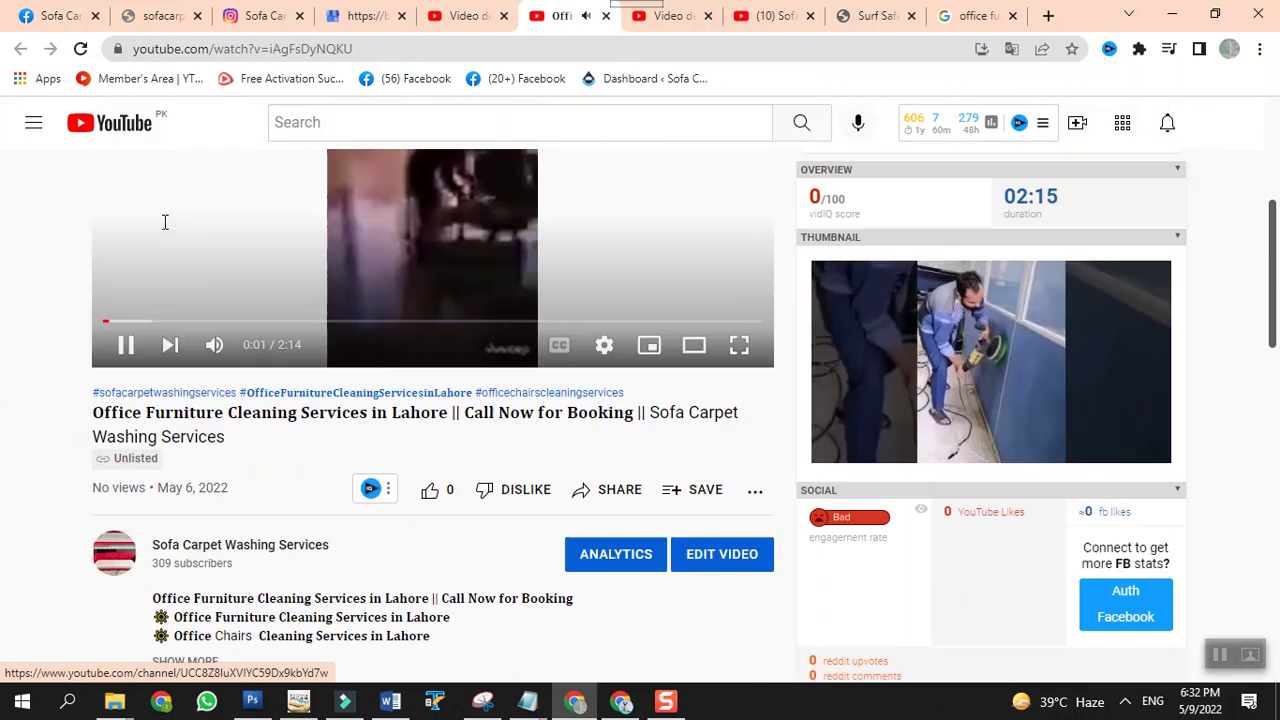
pyautogui.click(126, 345)
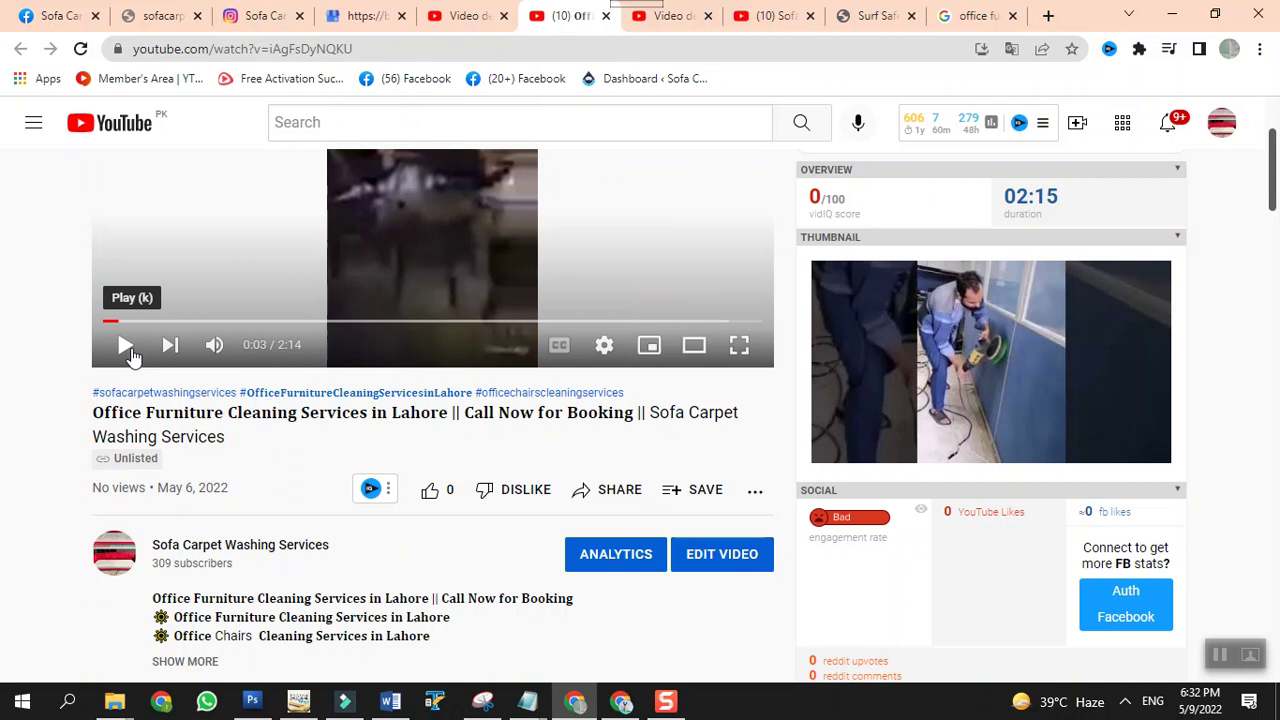
# Post the copied "For Further Inquires" block with contact details and social media links as a comment on the video
pyautogui.scroll(2, 382, 312)
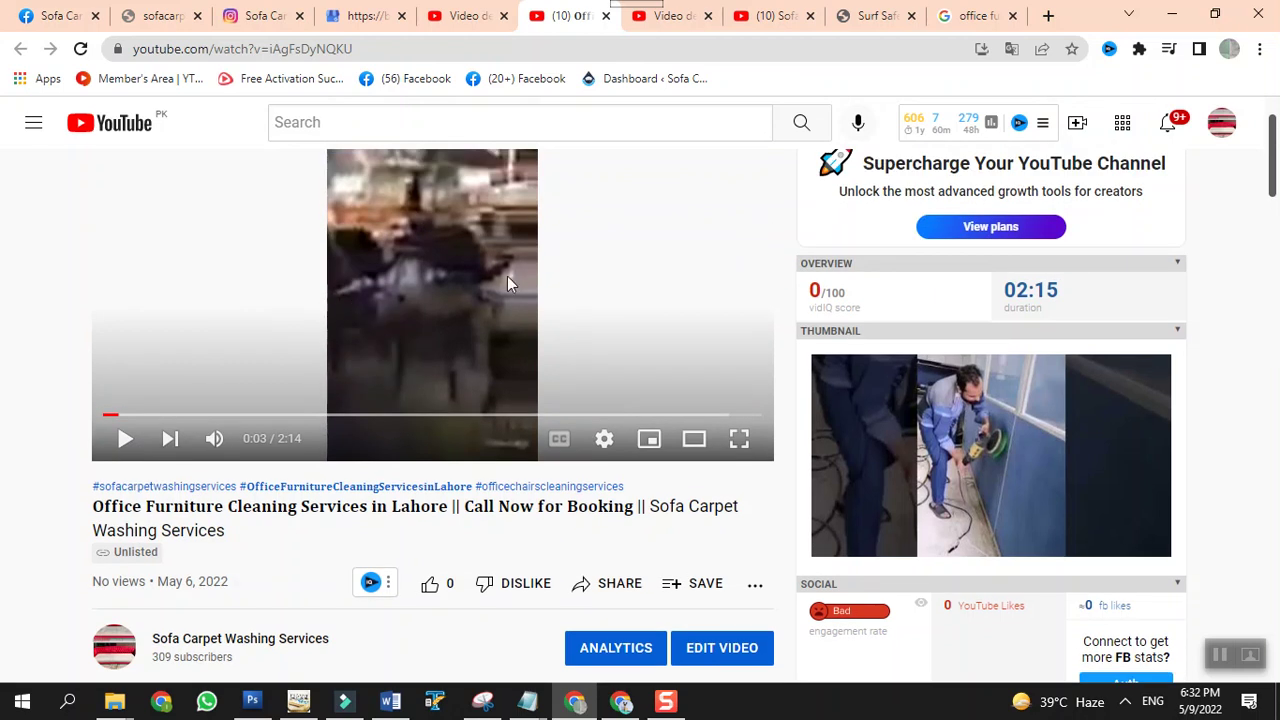
pyautogui.scroll(-2, 440, 346)
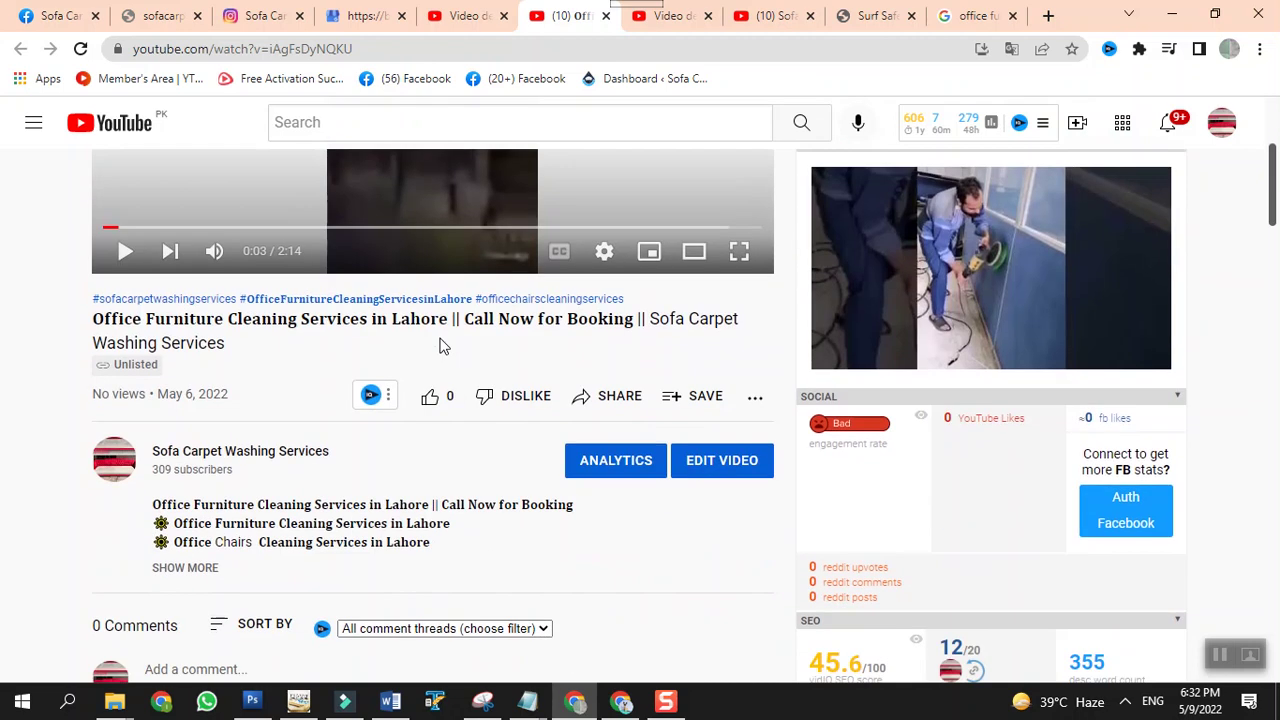
pyautogui.scroll(-3, 280, 420)
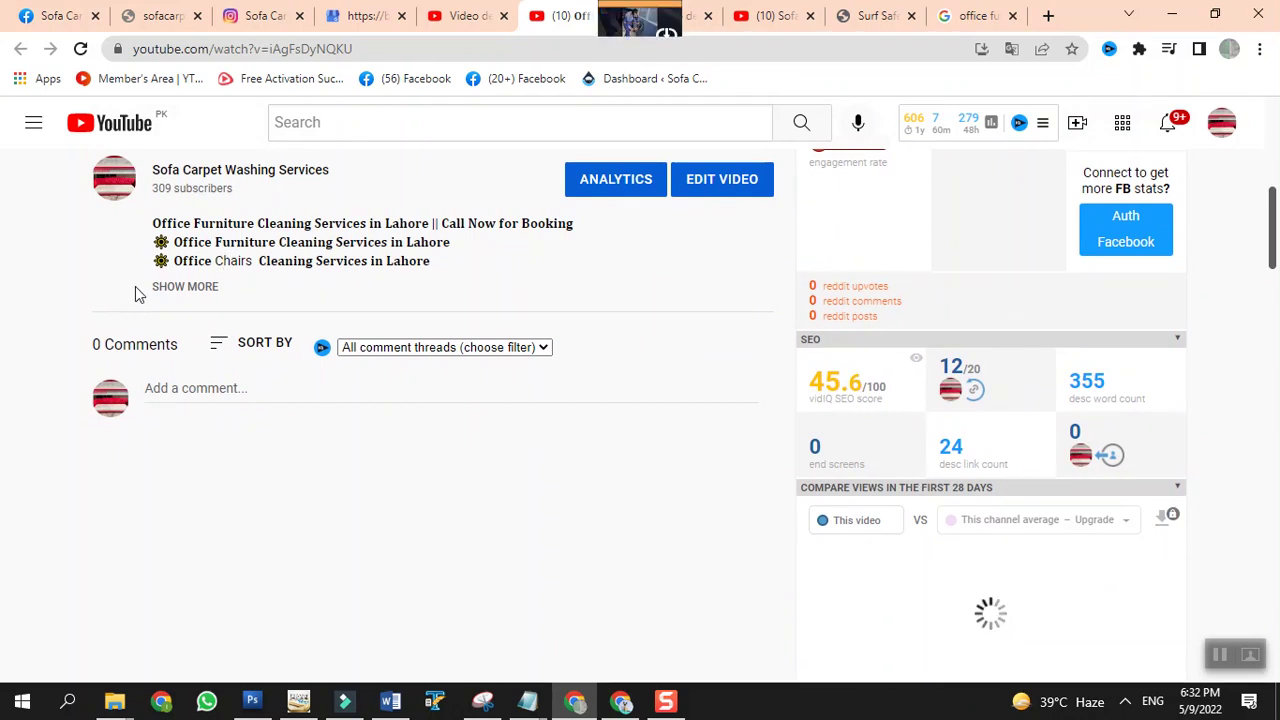
pyautogui.click(188, 389)
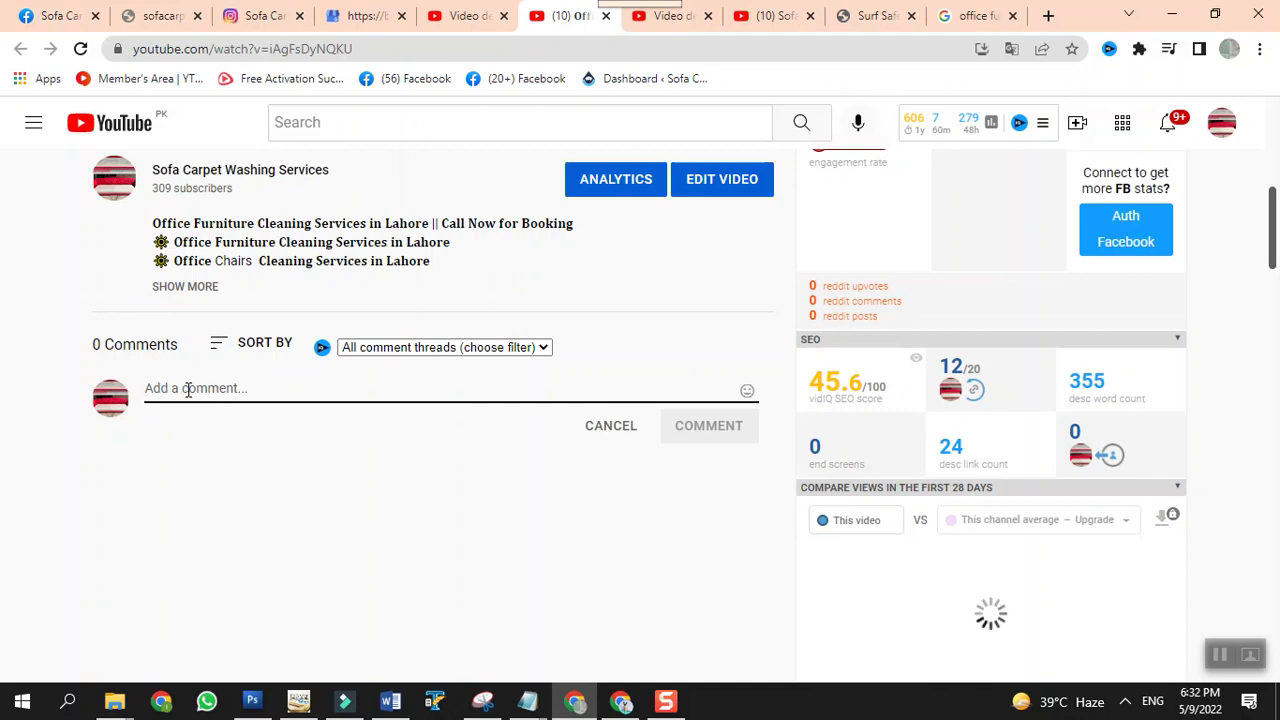
pyautogui.hotkey('ctrl', 'v')
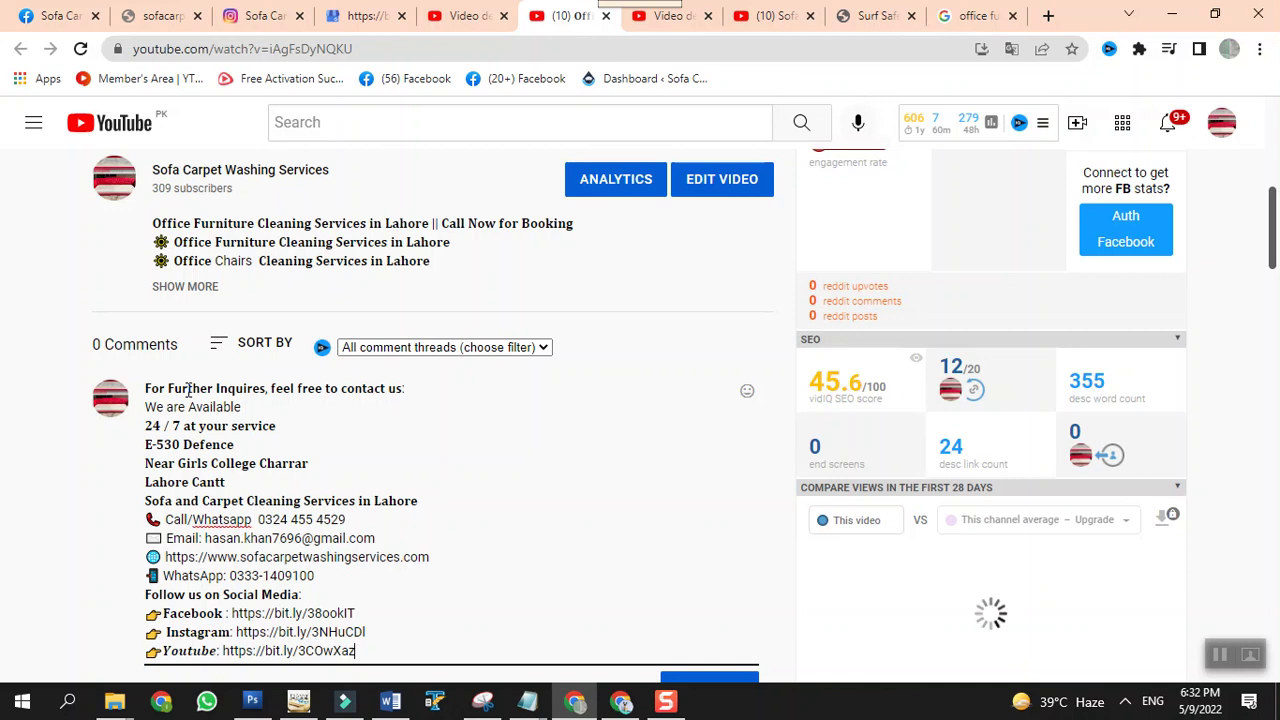
pyautogui.scroll(-2, 216, 384)
pyautogui.click(700, 509)
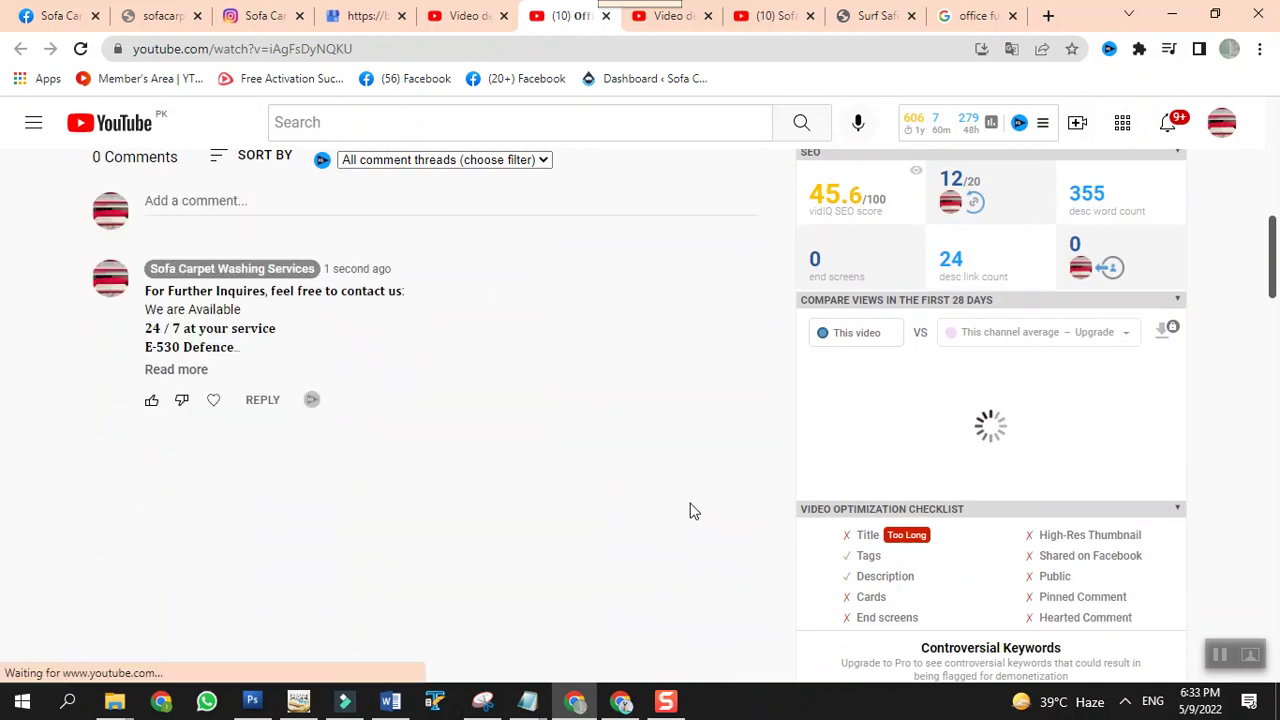
# Pin the newly posted contact-information comment to the video and review it in the comments section
pyautogui.scroll(-1, 488, 354)
pyautogui.scroll(-2, 488, 354)
pyautogui.scroll(2, 488, 354)
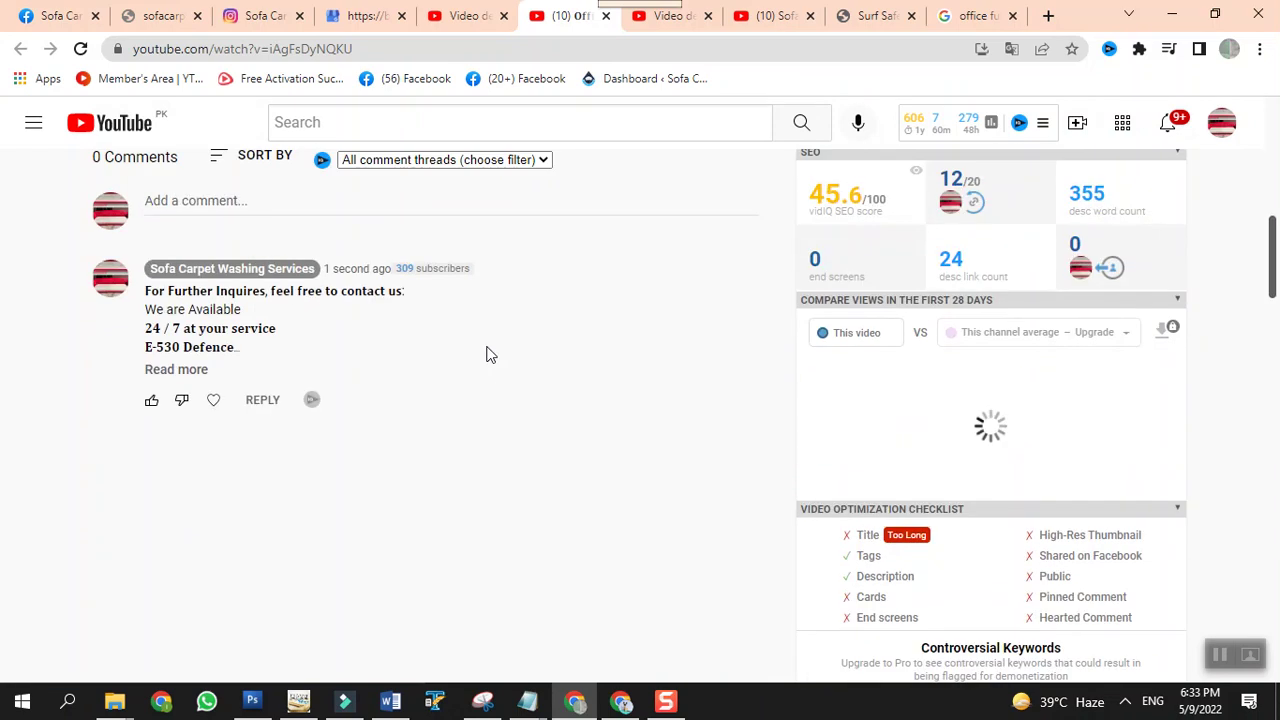
pyautogui.click(756, 280)
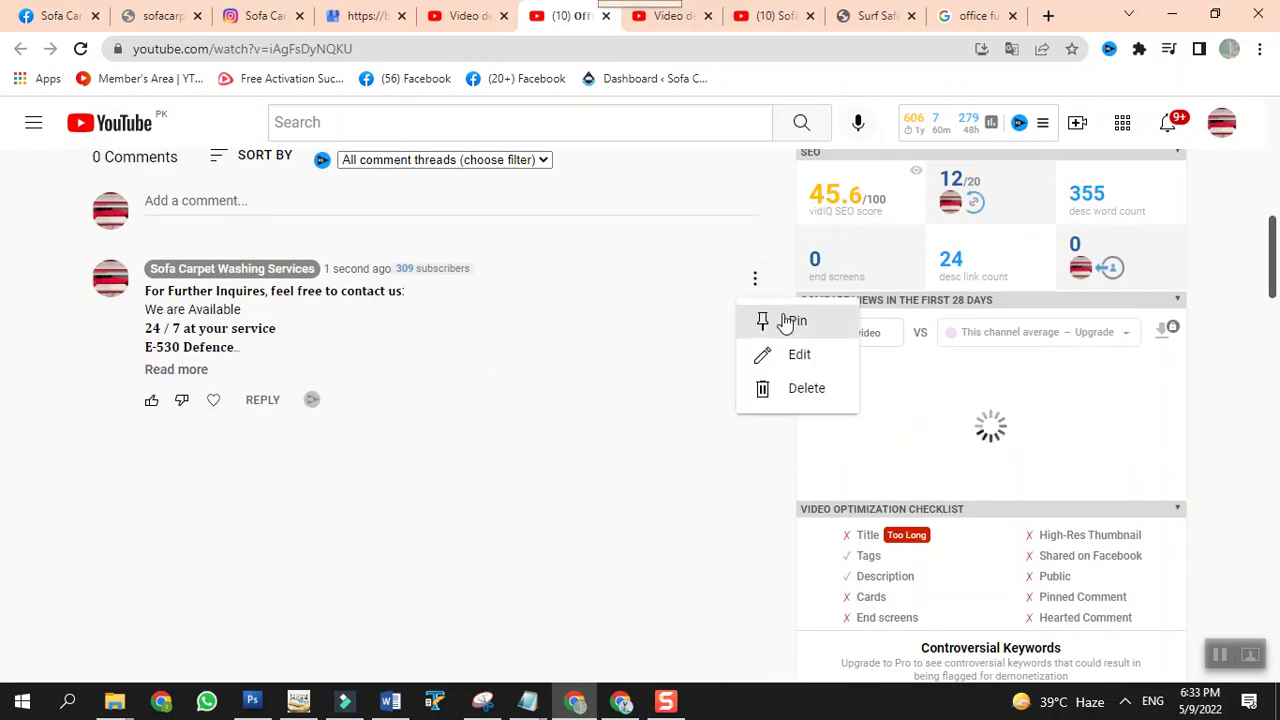
pyautogui.click(788, 322)
pyautogui.click(770, 440)
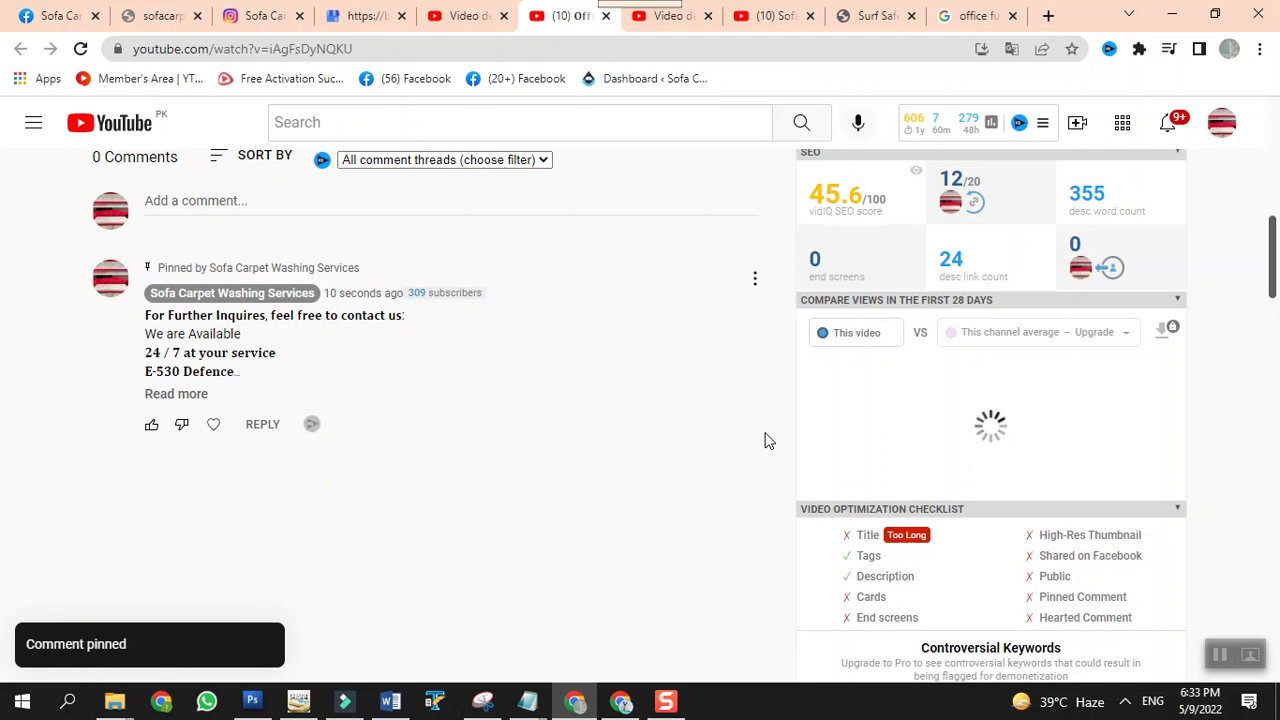
pyautogui.scroll(1, 714, 191)
pyautogui.scroll(-2, 680, 174)
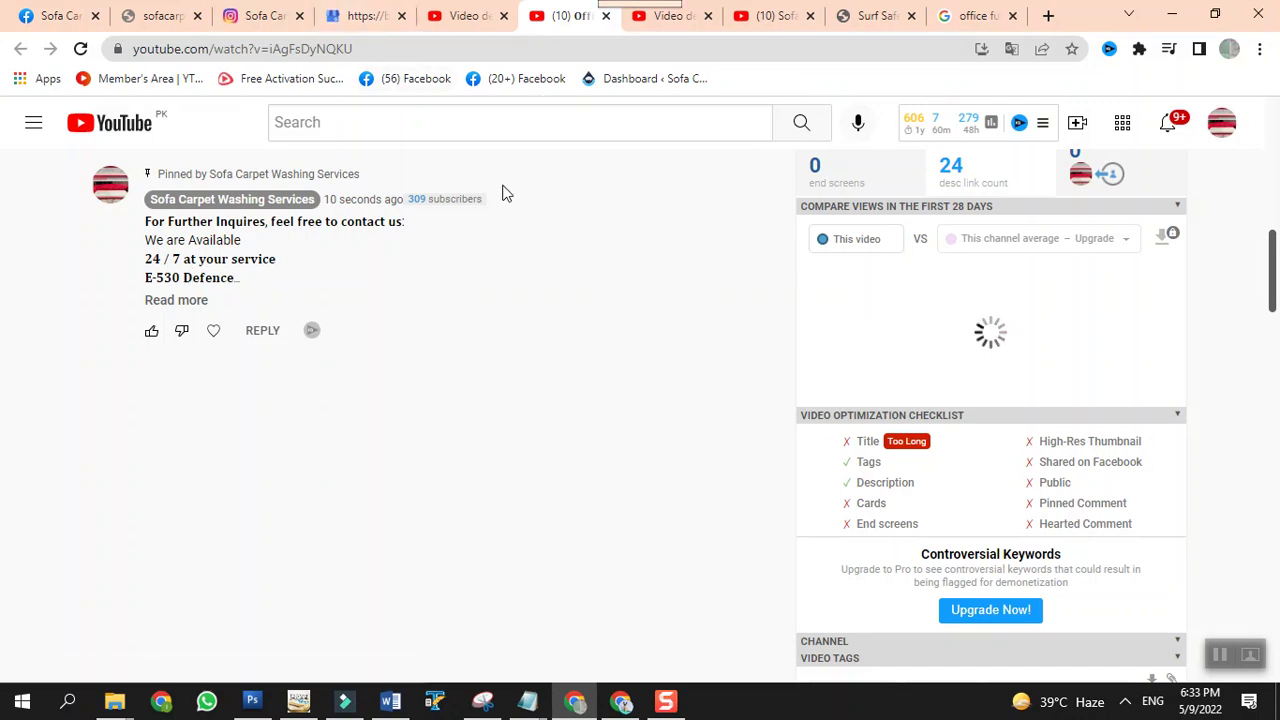
pyautogui.scroll(2, 363, 290)
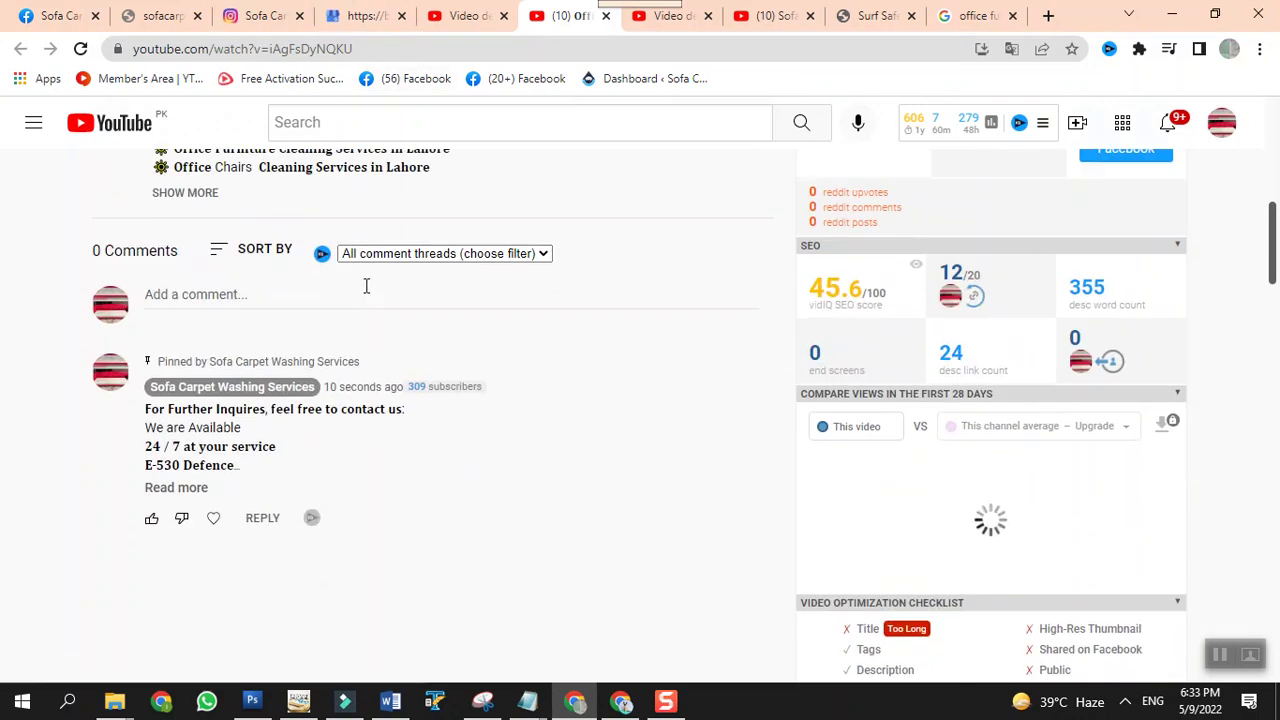